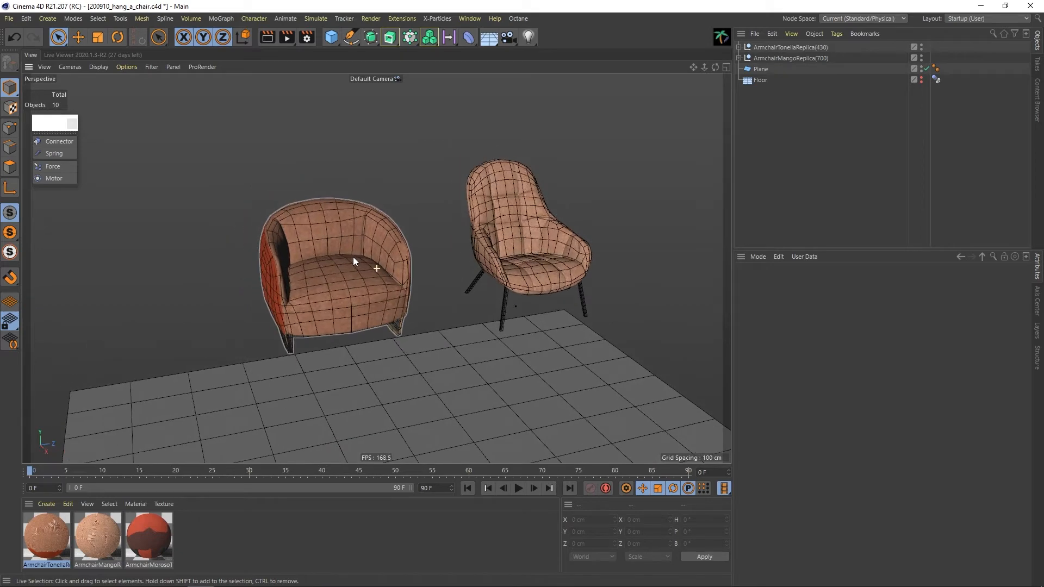
pyautogui.scroll(-2, 358, 263)
pyautogui.scroll(1, 360, 263)
pyautogui.scroll(-3, 380, 223)
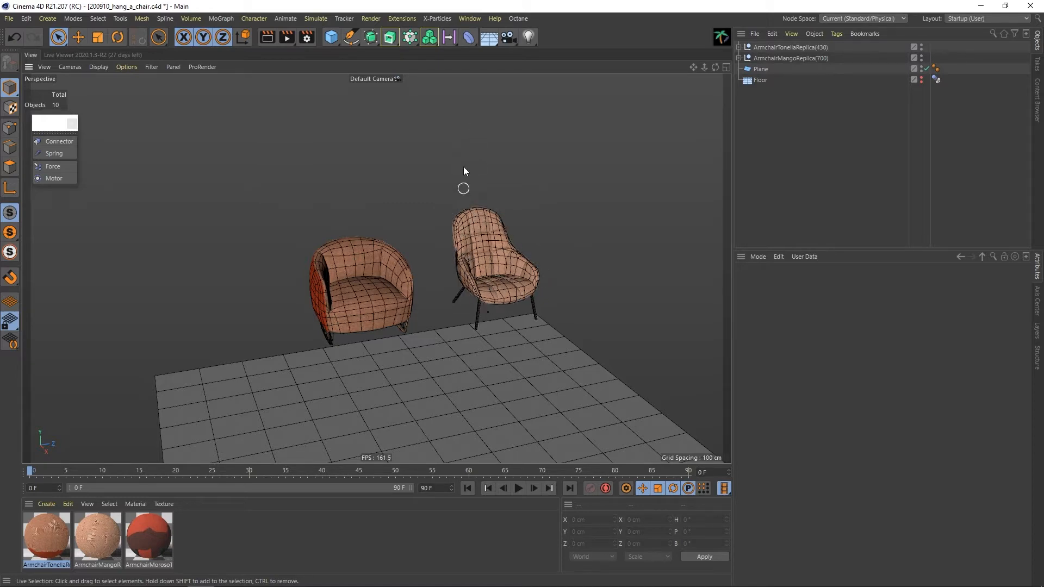
pyautogui.scroll(5, 375, 283)
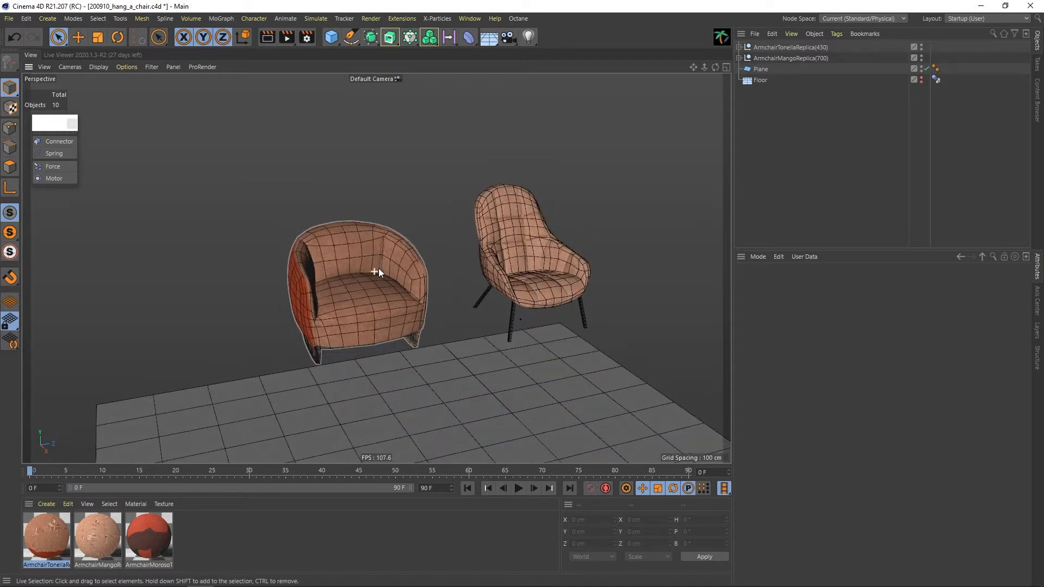
pyautogui.keyDown('alt'); pyautogui.moveTo(379, 269); pyautogui.dragTo(384, 266); pyautogui.keyUp('alt')
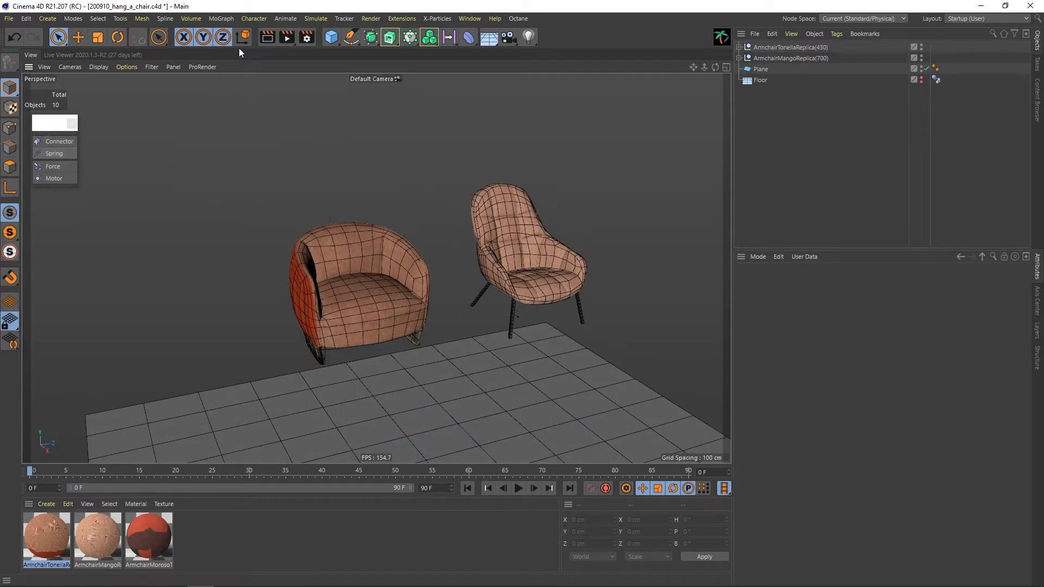
# Tear off the Dynamics simulation commands as a floating palette in the viewport
pyautogui.click(315, 18)
pyautogui.moveTo(330, 44)
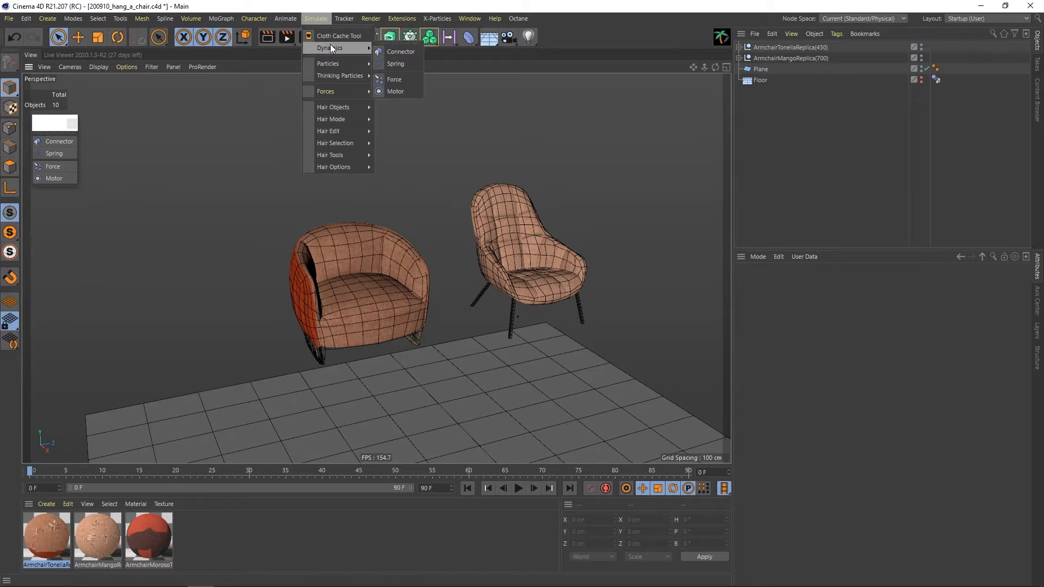
pyautogui.click(392, 31)
pyautogui.moveTo(387, 40); pyautogui.dragTo(47, 134)
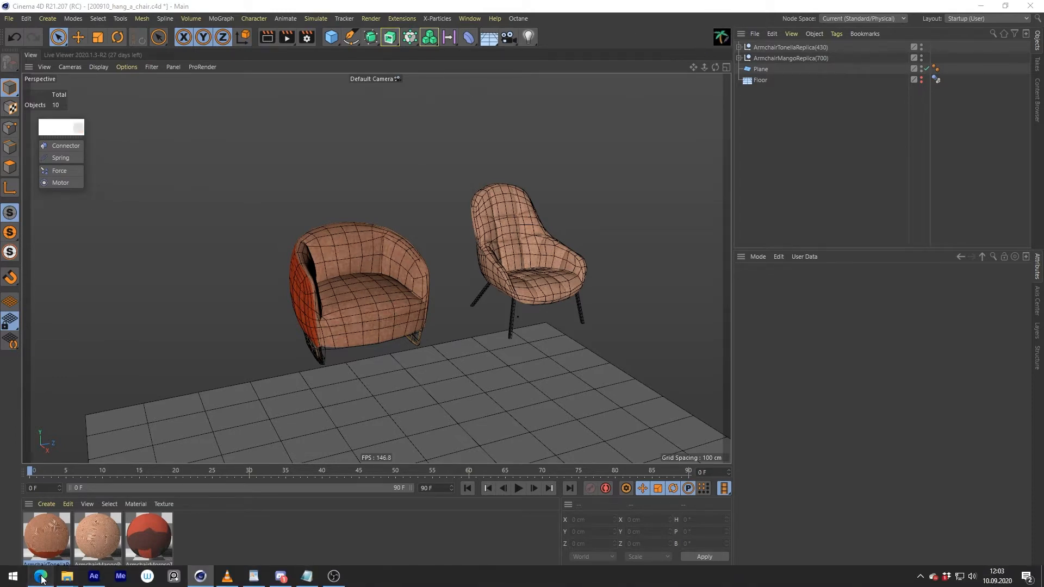
# Switch to the browser and open the script download page from Sarofsky's SIGGRAPH 2019 "Buckets" blog post
pyautogui.click(41, 576)
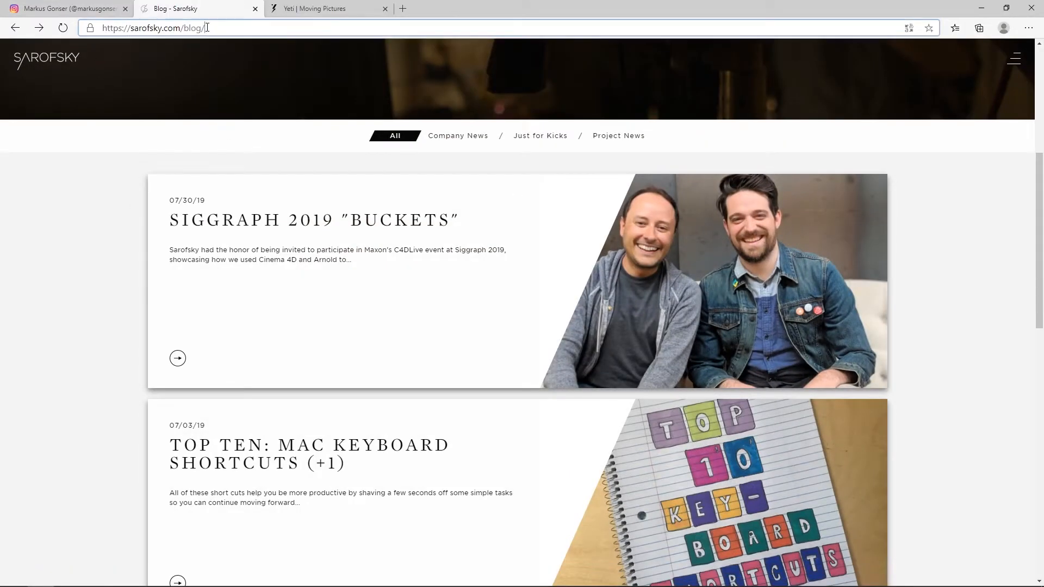
pyautogui.moveTo(205, 28); pyautogui.dragTo(101, 28)
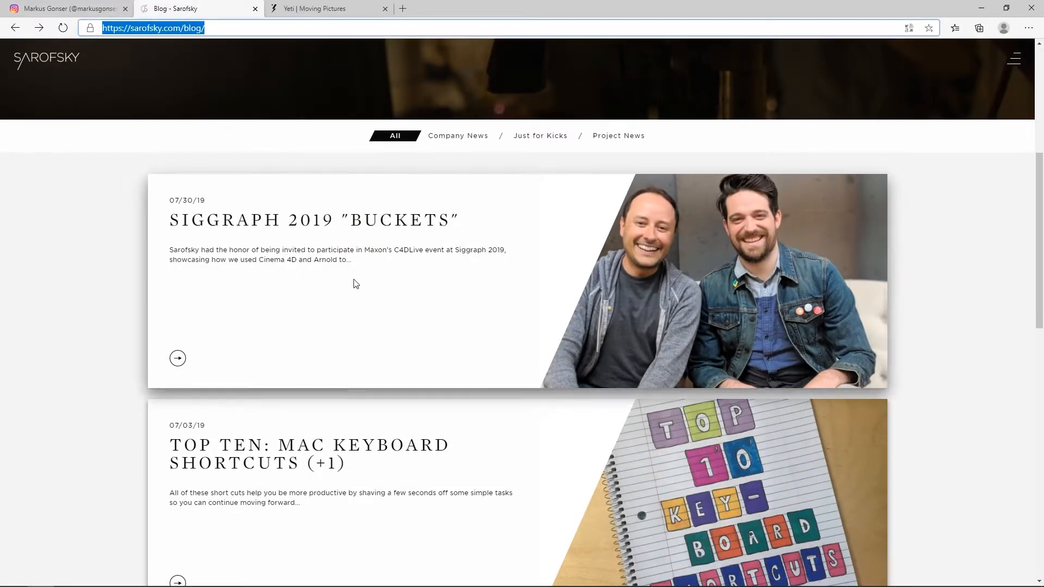
pyautogui.click(312, 223)
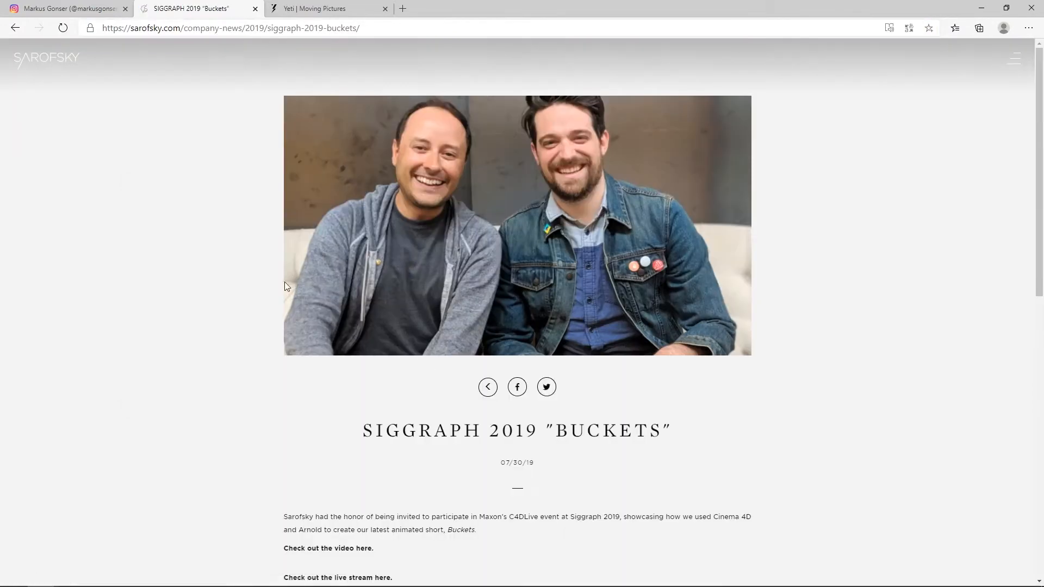
pyautogui.scroll(-5, 284, 279)
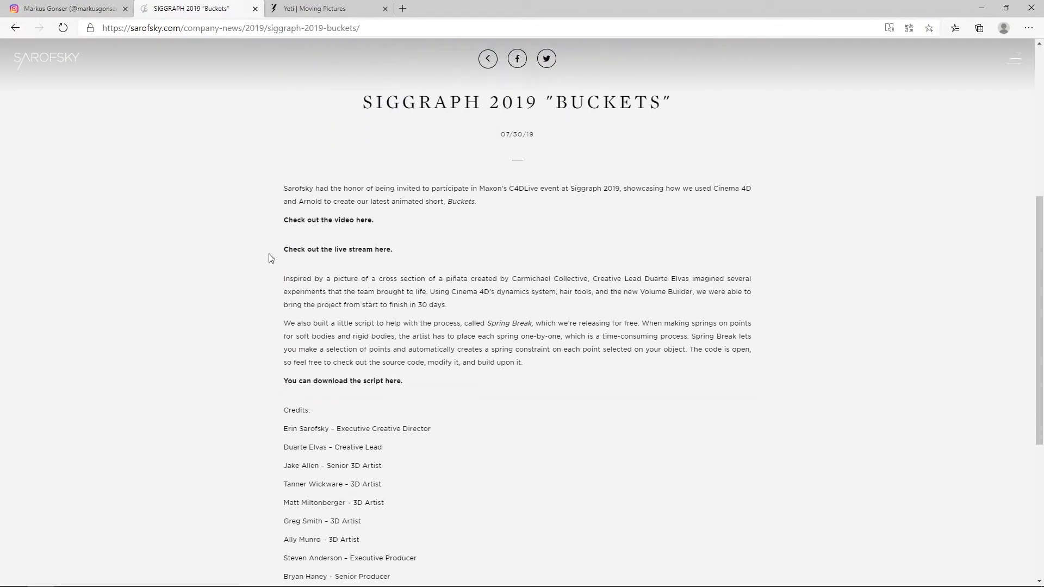
pyautogui.click(332, 382)
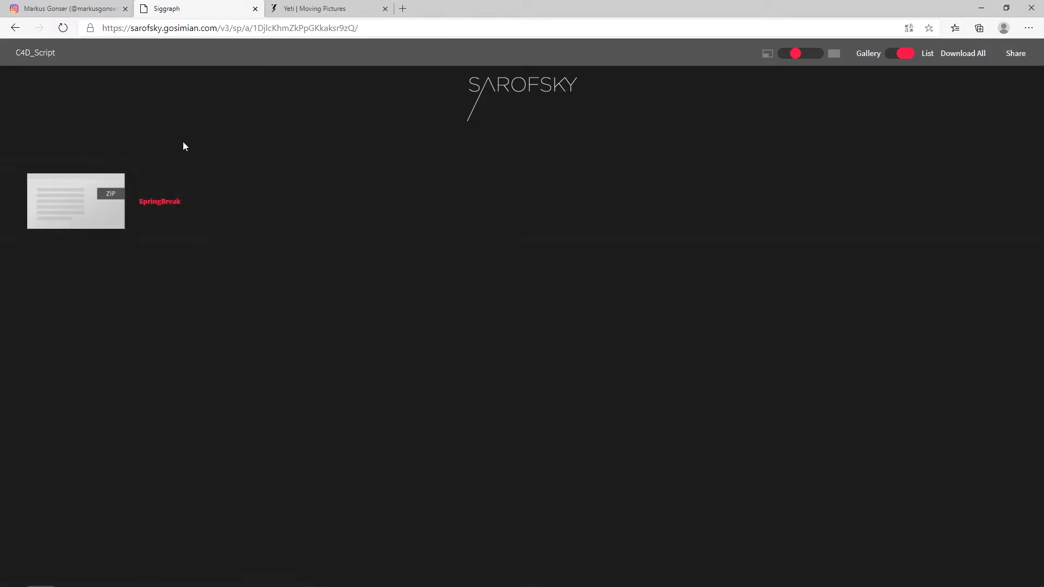
# View the Yeti Moving Pictures website and return to Cinema 4D
pyautogui.click(313, 9)
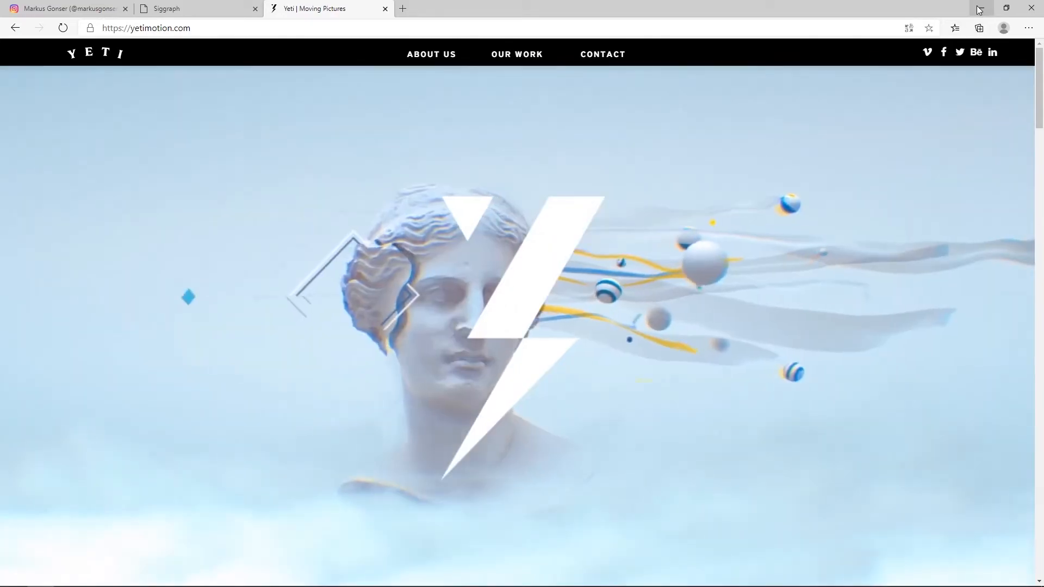
pyautogui.click(977, 9)
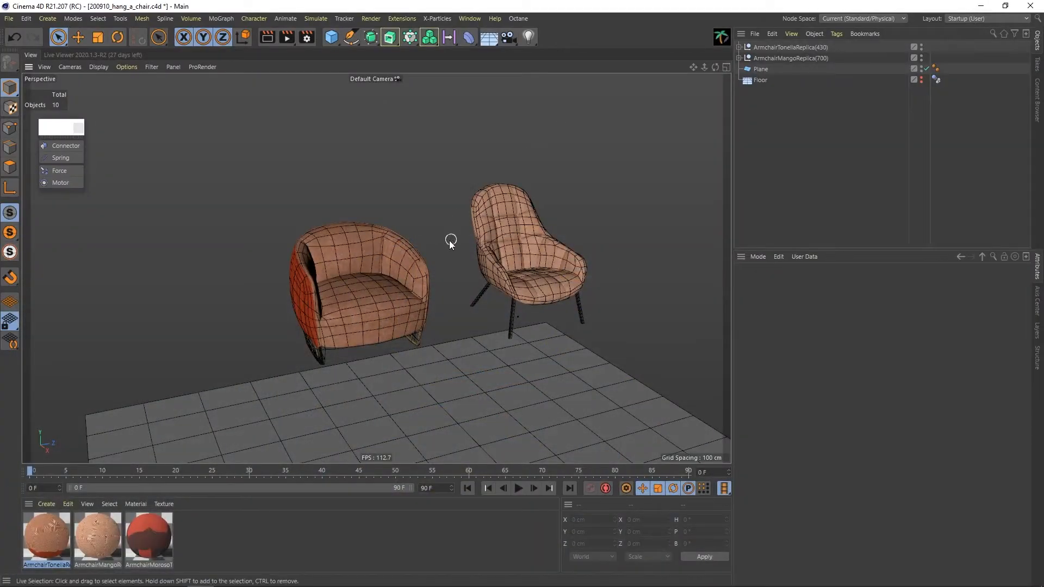
pyautogui.click(395, 278)
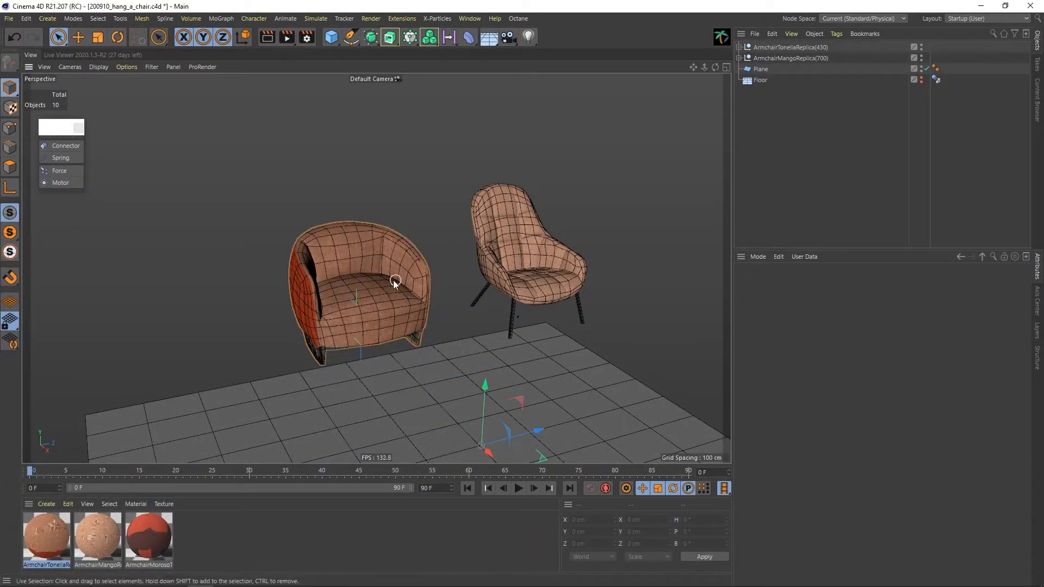
pyautogui.click(438, 209)
pyautogui.scroll(-3, 412, 272)
pyautogui.keyDown('alt'); pyautogui.moveTo(397, 274); pyautogui.dragTo(367, 269); pyautogui.keyUp('alt')
pyautogui.scroll(3, 429, 278)
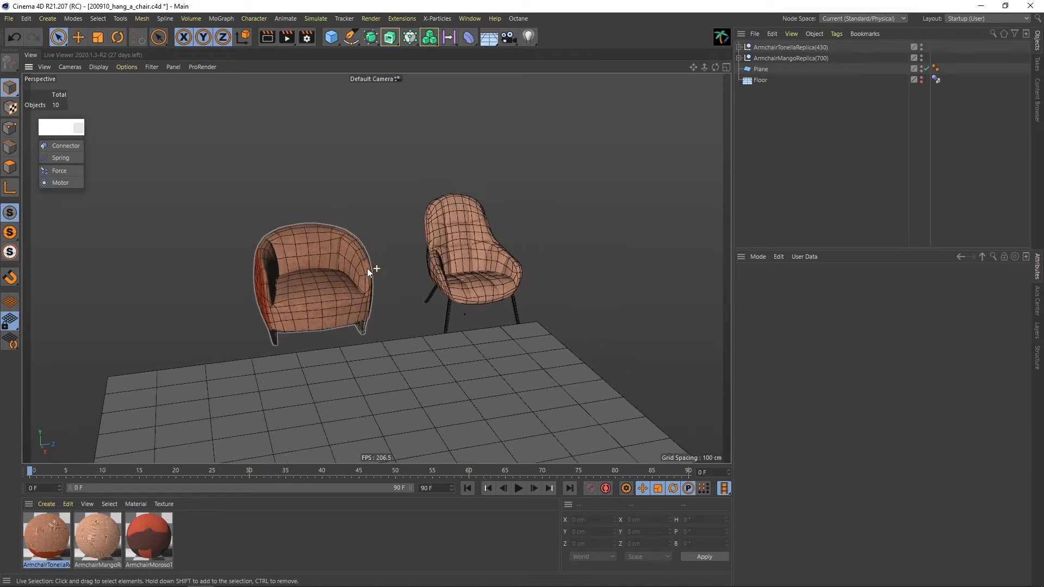
pyautogui.scroll(-1, 445, 262)
pyautogui.scroll(3, 452, 259)
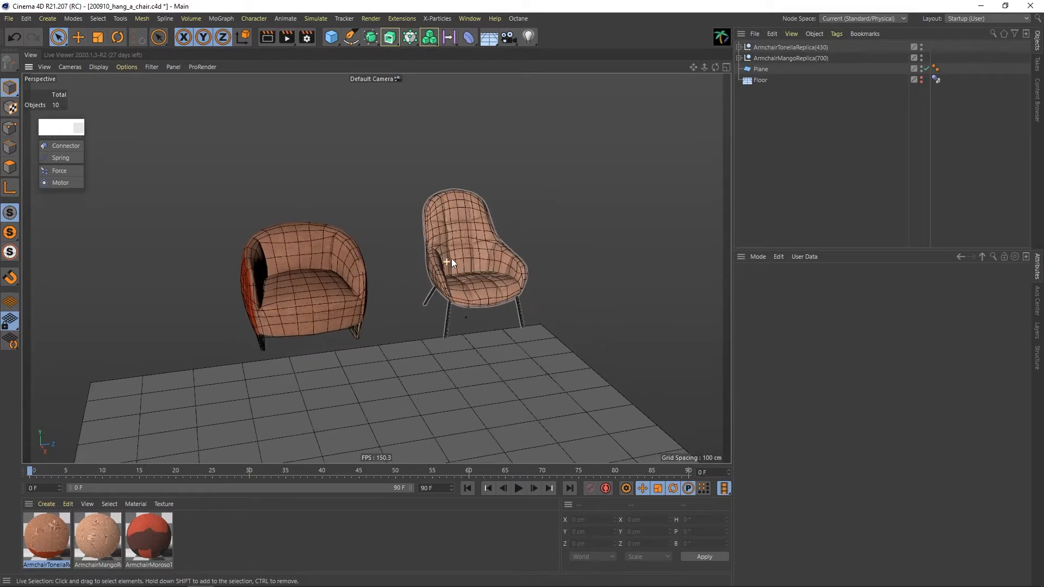
pyautogui.keyDown('alt'); pyautogui.moveTo(462, 232); pyautogui.dragTo(455, 237, button='middle'); pyautogui.keyUp('alt')
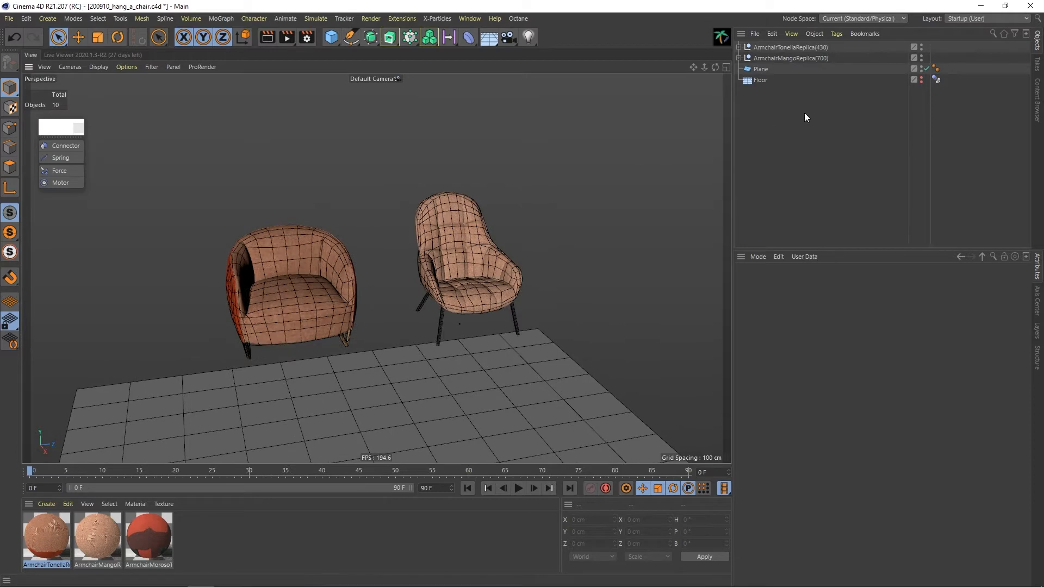
# Move the ArmchairMangoReplica(700) null along its Z axis to about 40.9 cm, away from the other armchair
pyautogui.click(788, 47)
pyautogui.click(794, 58)
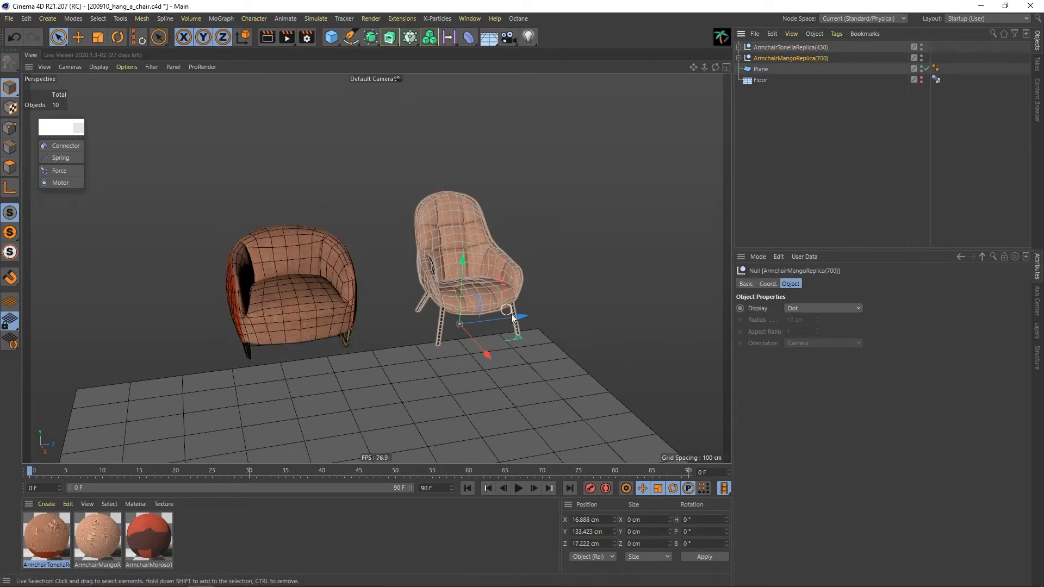
pyautogui.moveTo(516, 317); pyautogui.dragTo(549, 312)
pyautogui.keyDown('alt'); pyautogui.moveTo(476, 257); pyautogui.dragTo(402, 249, button='middle'); pyautogui.keyUp('alt')
pyautogui.scroll(2, 402, 249)
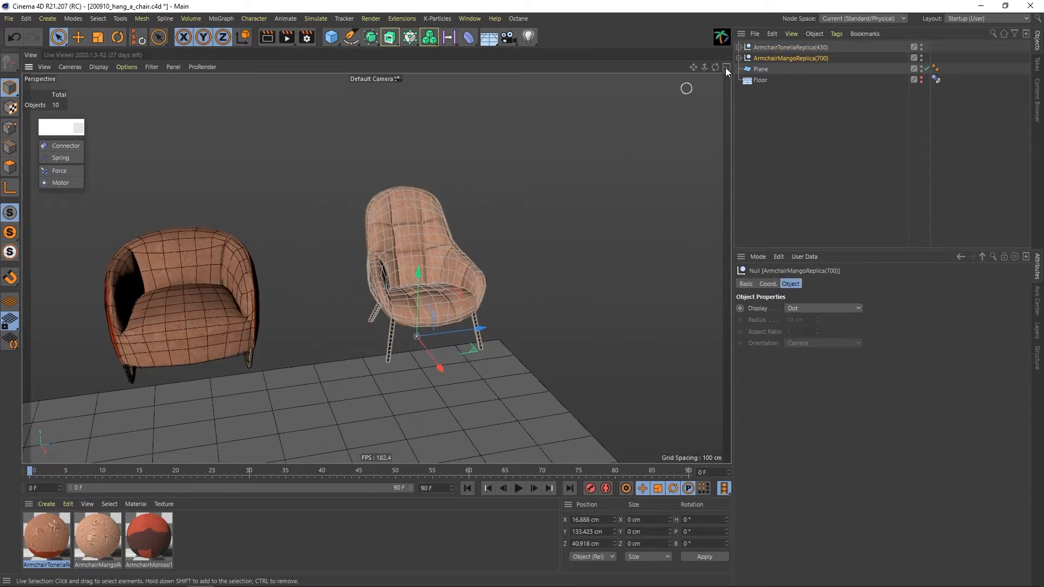
# Examine the high- and low-poly objects inside both armchair nulls and the Mango armchair's Mesh deformer settings, including the advanced options
pyautogui.click(739, 57)
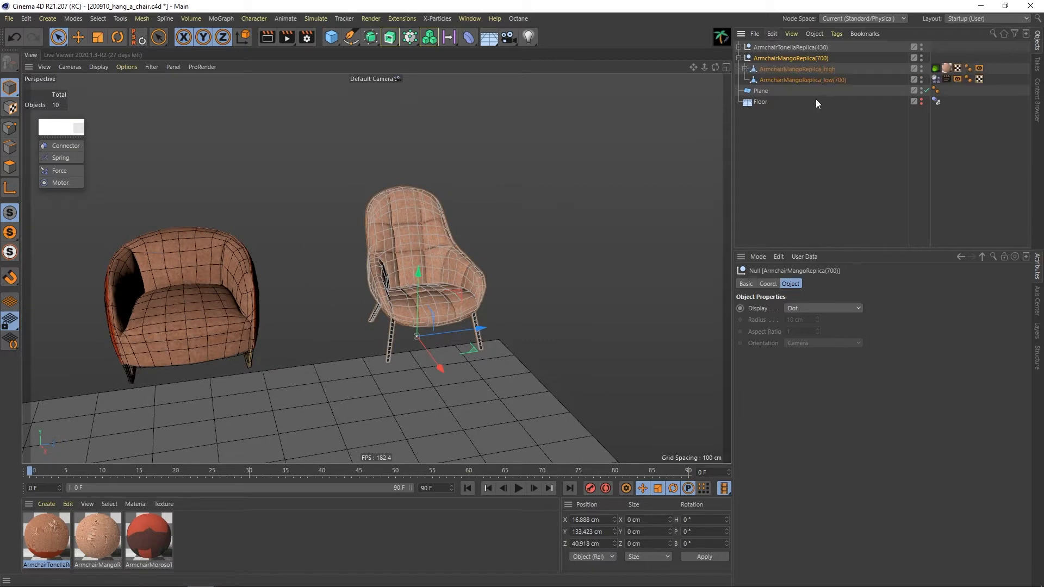
pyautogui.click(784, 80)
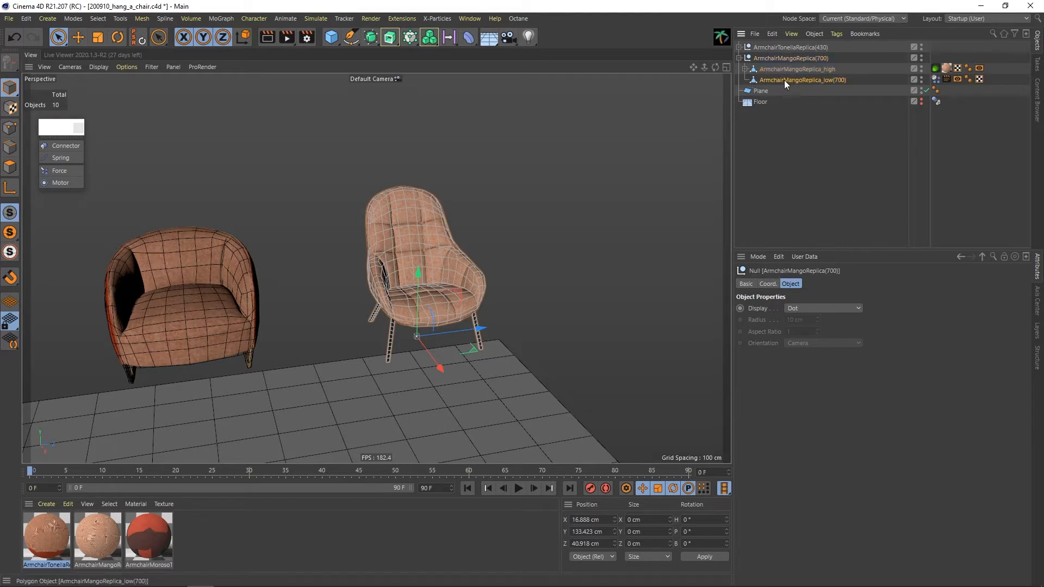
pyautogui.click(781, 69)
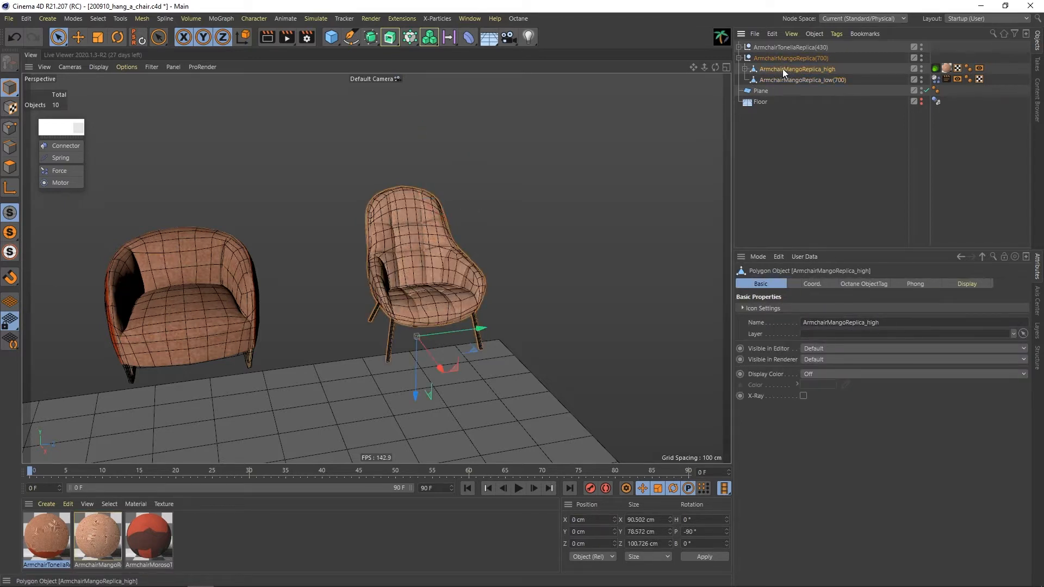
pyautogui.click(745, 69)
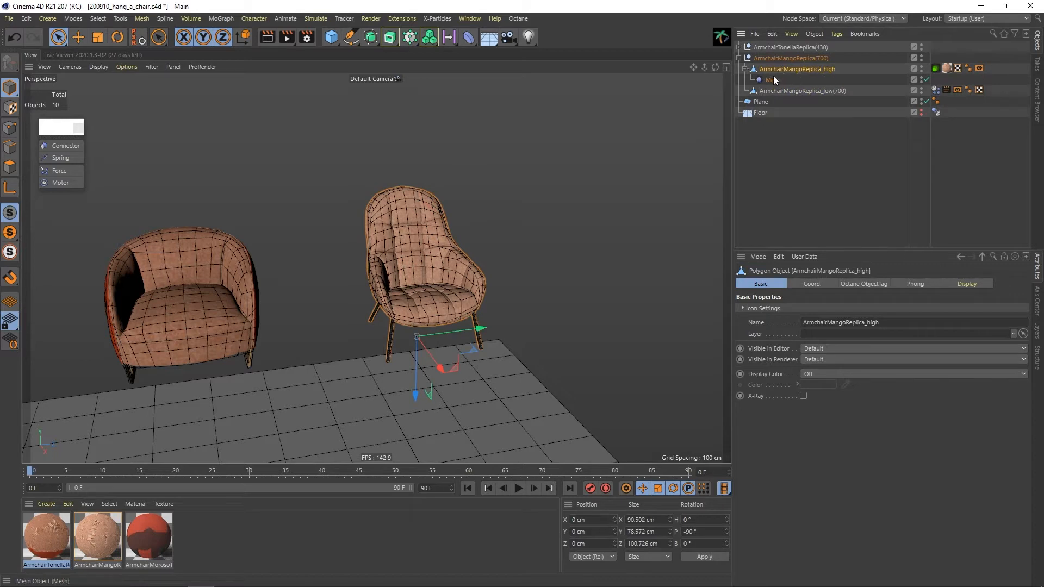
pyautogui.click(775, 79)
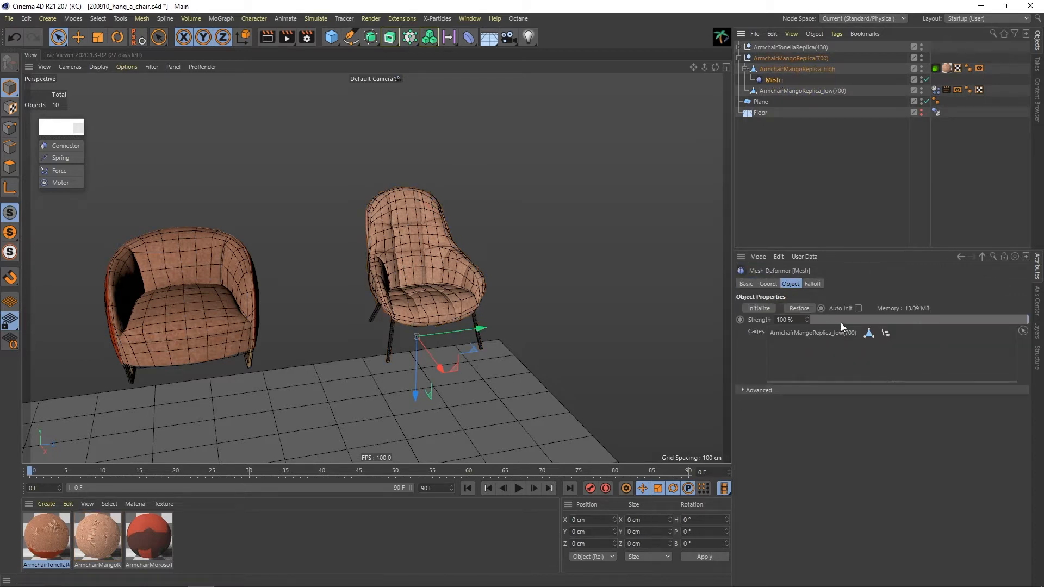
pyautogui.click(744, 391)
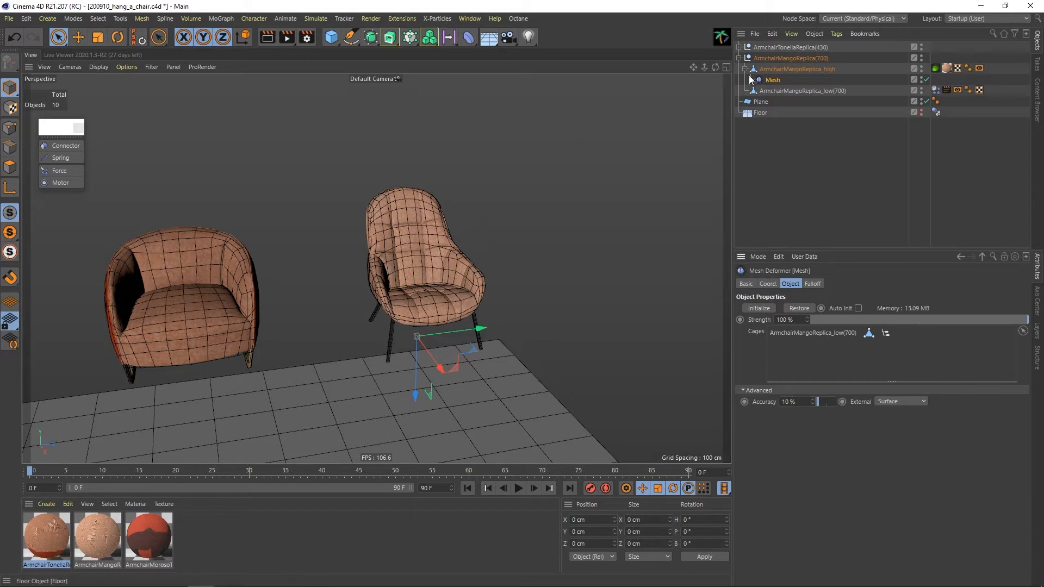
pyautogui.click(740, 48)
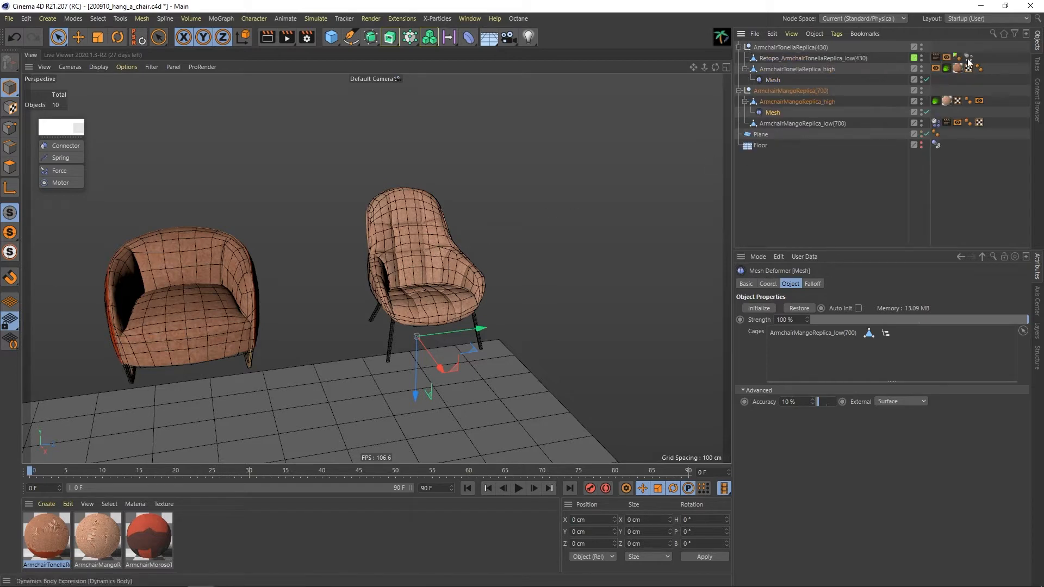
pyautogui.click(740, 47)
# Select the ArmchairMangoReplica(700) null, play the dynamics simulation to watch the chair fall, and rewind to frame 0
pyautogui.click(774, 59)
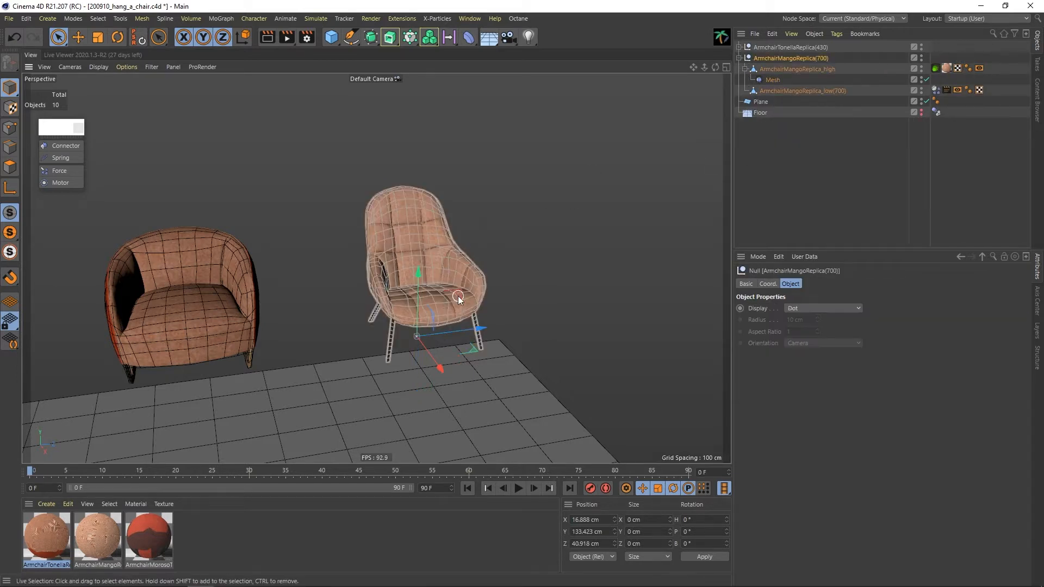
pyautogui.keyDown('alt'); pyautogui.moveTo(458, 295); pyautogui.dragTo(442, 252); pyautogui.keyUp('alt')
pyautogui.click(518, 487)
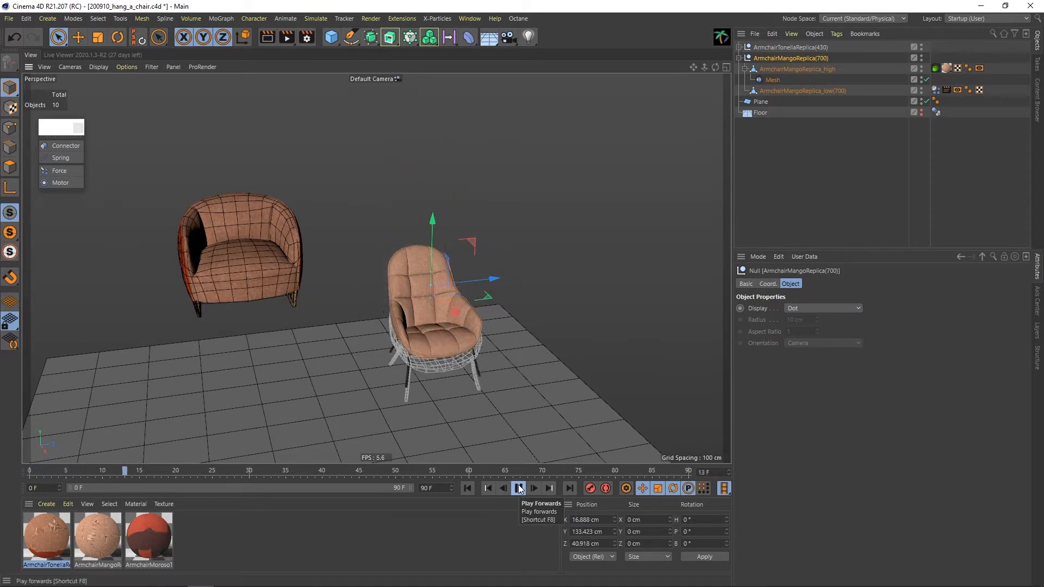
pyautogui.click(518, 487)
pyautogui.keyDown('alt'); pyautogui.moveTo(494, 433); pyautogui.dragTo(438, 369); pyautogui.keyUp('alt')
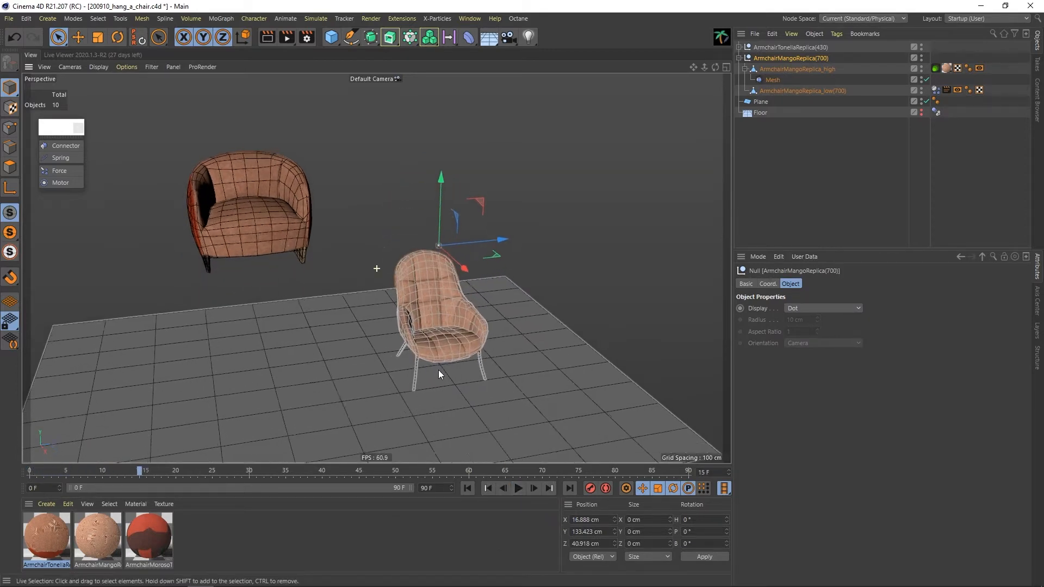
pyautogui.click(518, 488)
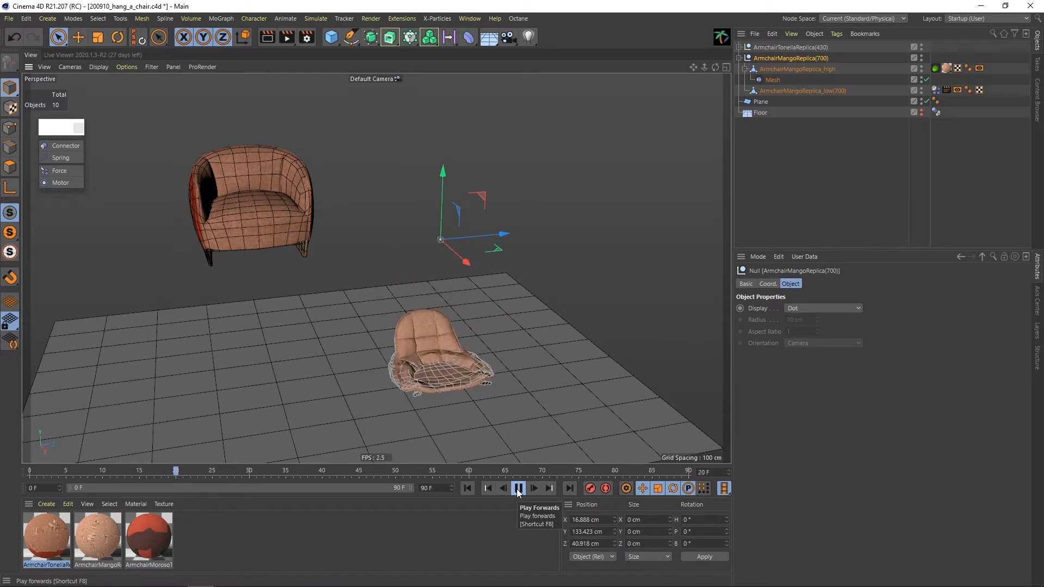
pyautogui.click(518, 488)
pyautogui.click(467, 487)
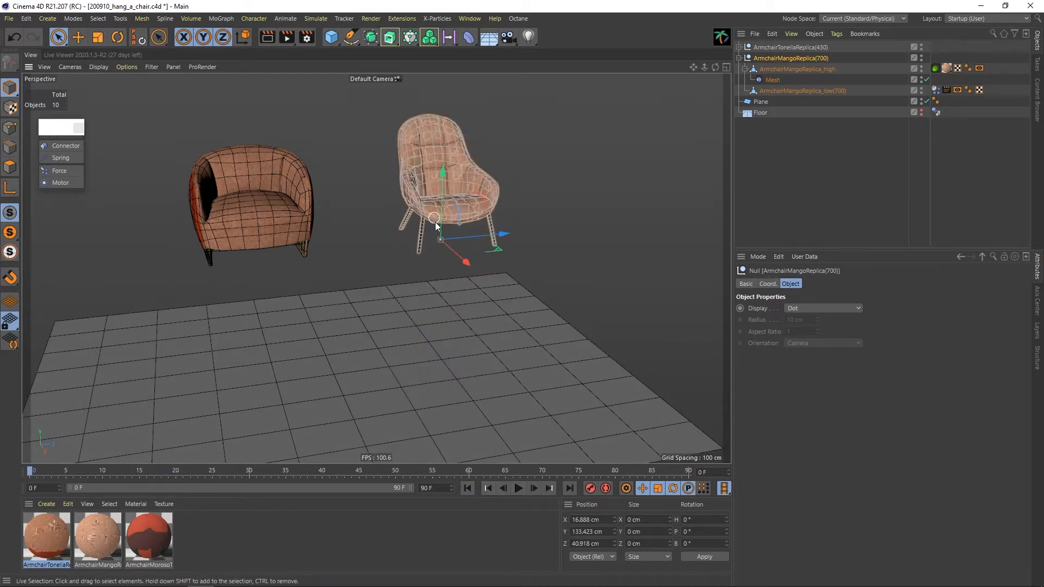
# Select the ArmchairMangoReplica_low(700) object and switch to point editing with a close view of its backrest
pyautogui.keyDown('alt'); pyautogui.moveTo(466, 378); pyautogui.dragTo(451, 243); pyautogui.keyUp('alt')
pyautogui.keyDown('alt'); pyautogui.moveTo(451, 244); pyautogui.dragTo(479, 232, button='right'); pyautogui.keyUp('alt')
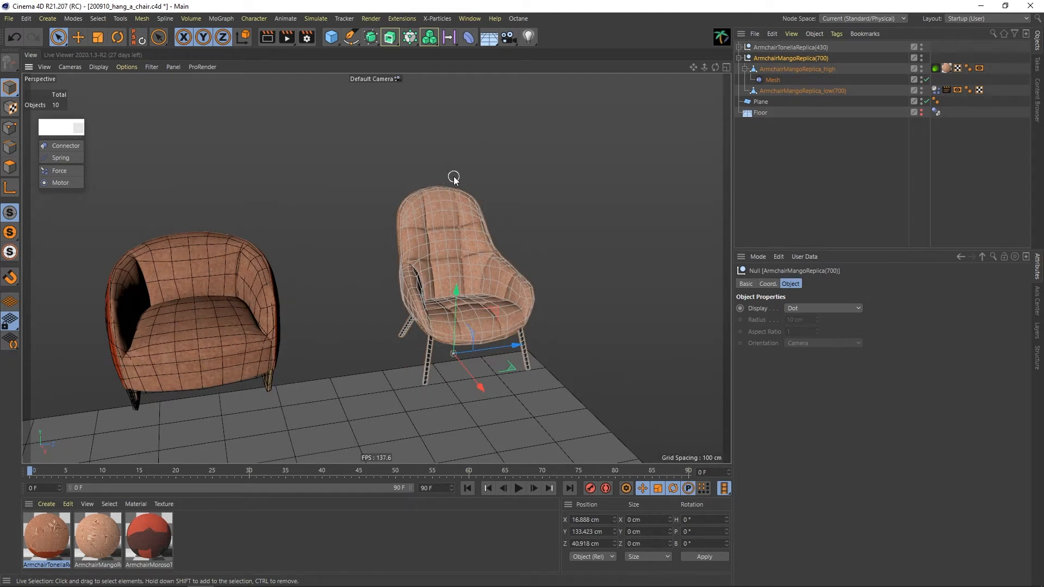
pyautogui.scroll(1, 429, 212)
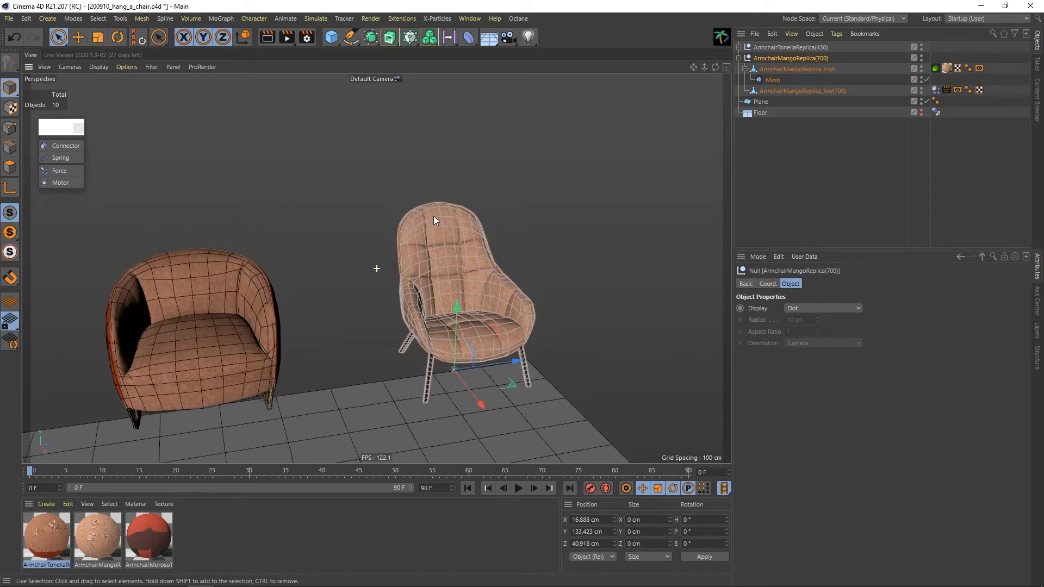
pyautogui.scroll(1, 438, 233)
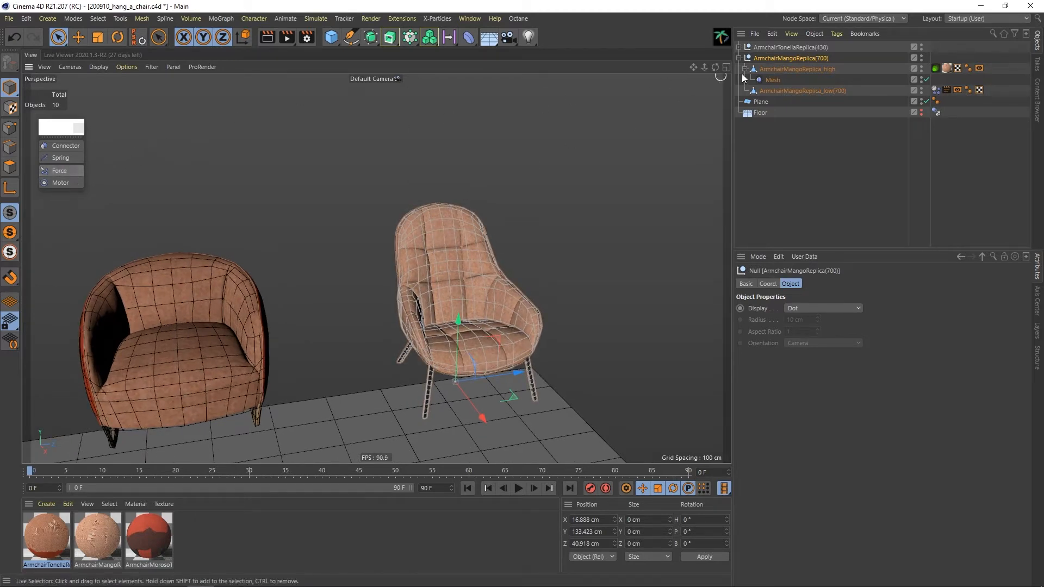
pyautogui.click(803, 90)
pyautogui.scroll(5, 445, 210)
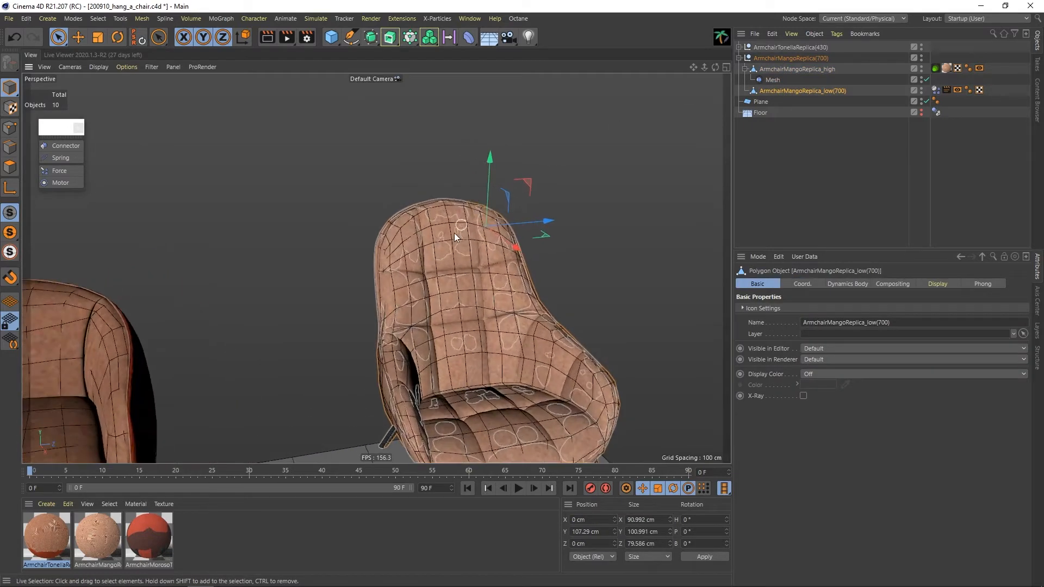
pyautogui.click(10, 128)
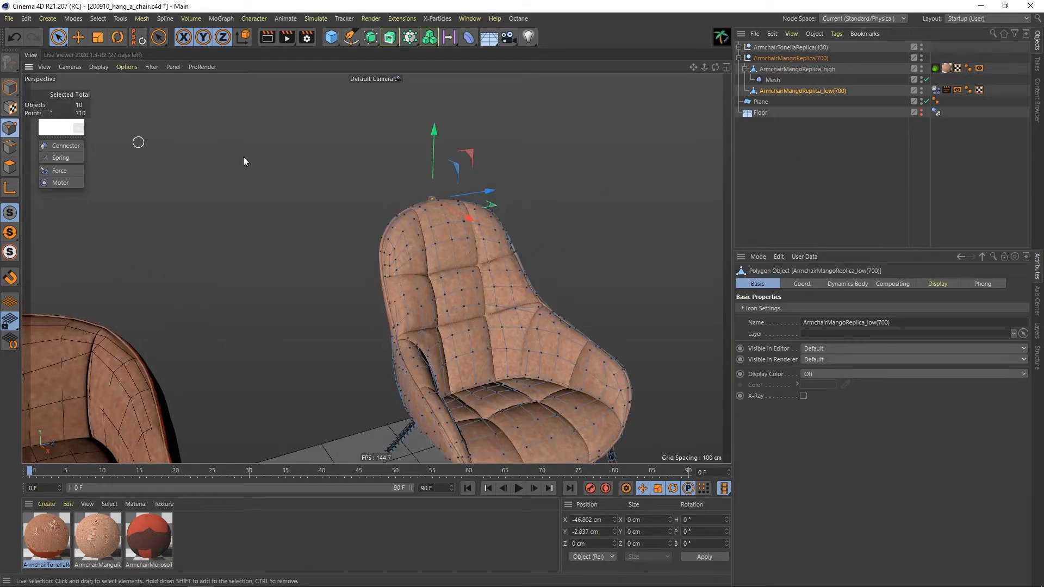
# Pick the point at the top of the Mango armchair's backrest and add a Spring object to the scene
pyautogui.keyDown('alt'); pyautogui.moveTo(243, 156); pyautogui.dragTo(446, 223); pyautogui.keyUp('alt')
pyautogui.keyDown('alt'); pyautogui.moveTo(415, 193); pyautogui.dragTo(459, 180, button='right'); pyautogui.keyUp('alt')
pyautogui.moveTo(434, 195)
pyautogui.keyDown('alt'); pyautogui.mouseDown()
pyautogui.moveTo(462, 195)
pyautogui.moveTo(422, 201)
pyautogui.moveTo(432, 190)
pyautogui.moveTo(404, 221)
pyautogui.moveTo(410, 207)
pyautogui.moveTo(426, 208)
pyautogui.mouseUp(); pyautogui.keyUp('alt')
pyautogui.click(406, 178)
pyautogui.click(424, 185)
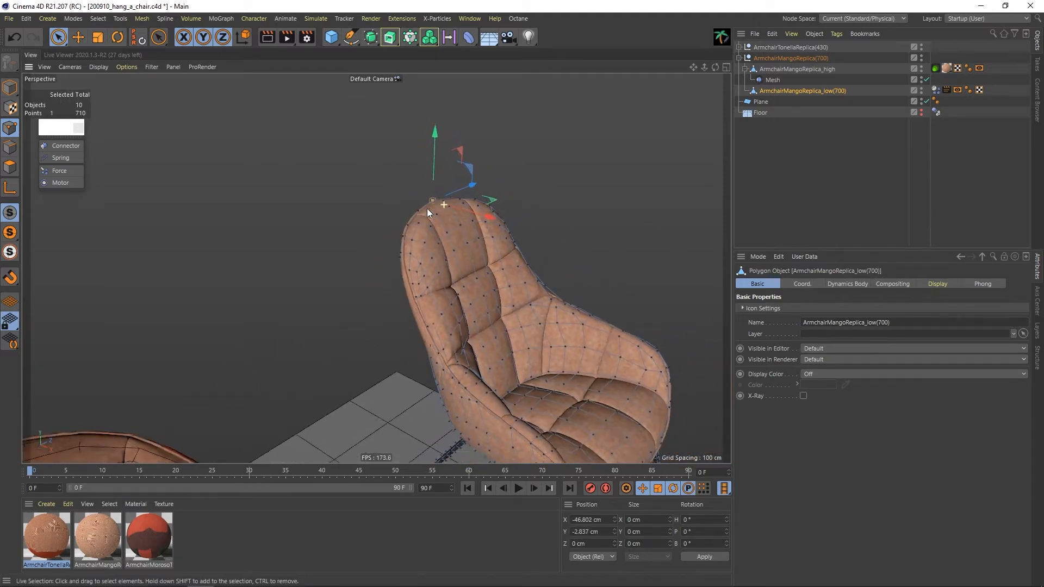
pyautogui.click(61, 158)
pyautogui.click(762, 47)
# Play the dynamics simulation briefly with the new Spring unassigned, and rewind to frame 0
pyautogui.keyDown('alt'); pyautogui.moveTo(468, 300); pyautogui.dragTo(438, 311, button='right'); pyautogui.keyUp('alt')
pyautogui.keyDown('alt'); pyautogui.moveTo(462, 311); pyautogui.dragTo(480, 260, button='middle'); pyautogui.keyUp('alt')
pyautogui.keyDown('alt'); pyautogui.moveTo(480, 260); pyautogui.dragTo(455, 274, button='right'); pyautogui.keyUp('alt')
pyautogui.keyDown('alt'); pyautogui.moveTo(454, 274); pyautogui.dragTo(478, 288); pyautogui.keyUp('alt')
pyautogui.keyDown('alt'); pyautogui.moveTo(497, 286); pyautogui.dragTo(485, 294, button='right'); pyautogui.keyUp('alt')
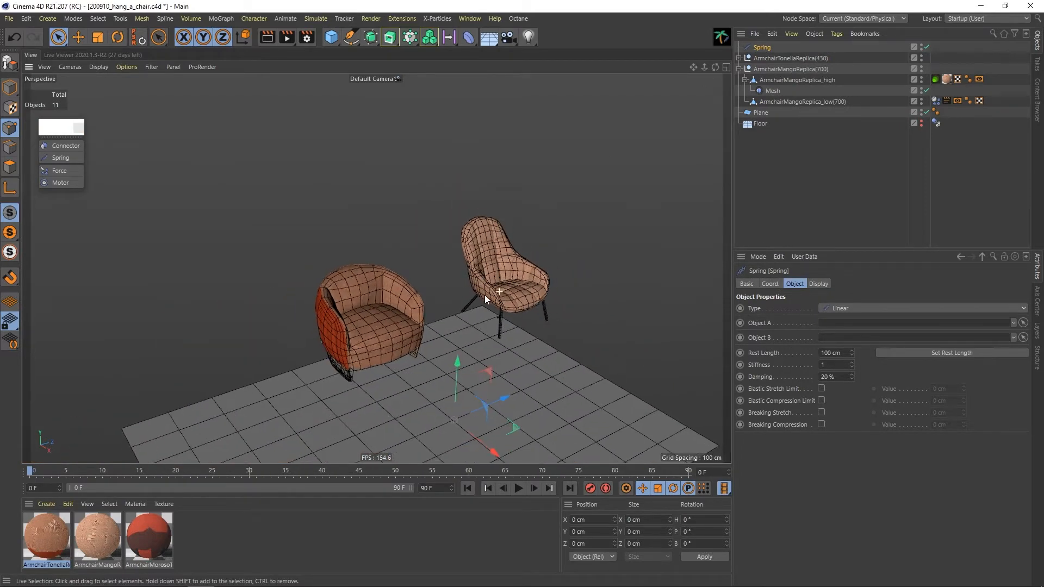
pyautogui.click(518, 488)
pyautogui.click(518, 488)
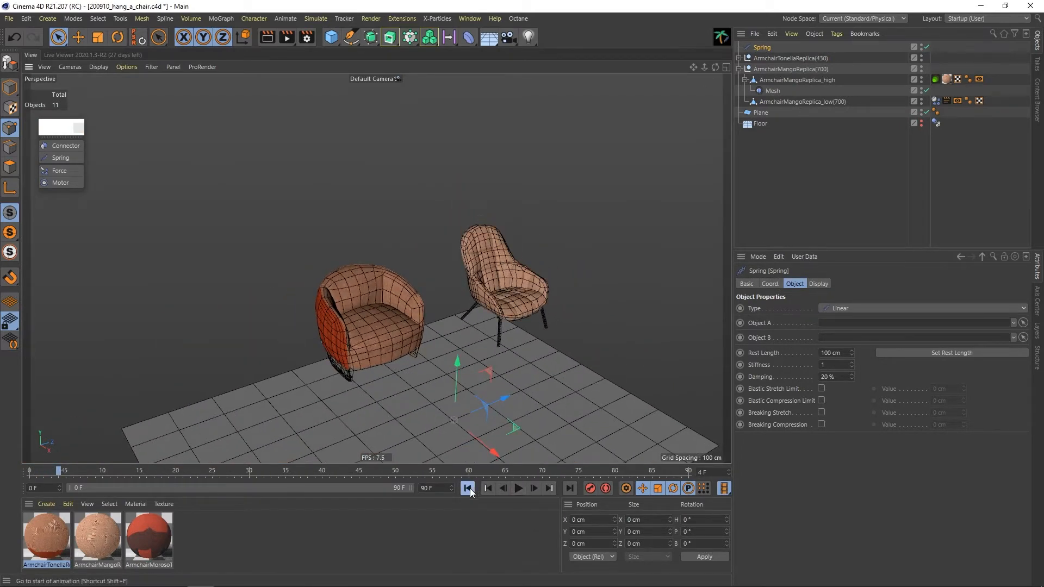
pyautogui.click(468, 489)
# Assign ArmchairMangoReplica_low(700) as the Spring's Object A and move the Spring high above the Mango armchair
pyautogui.moveTo(803, 101); pyautogui.dragTo(840, 324)
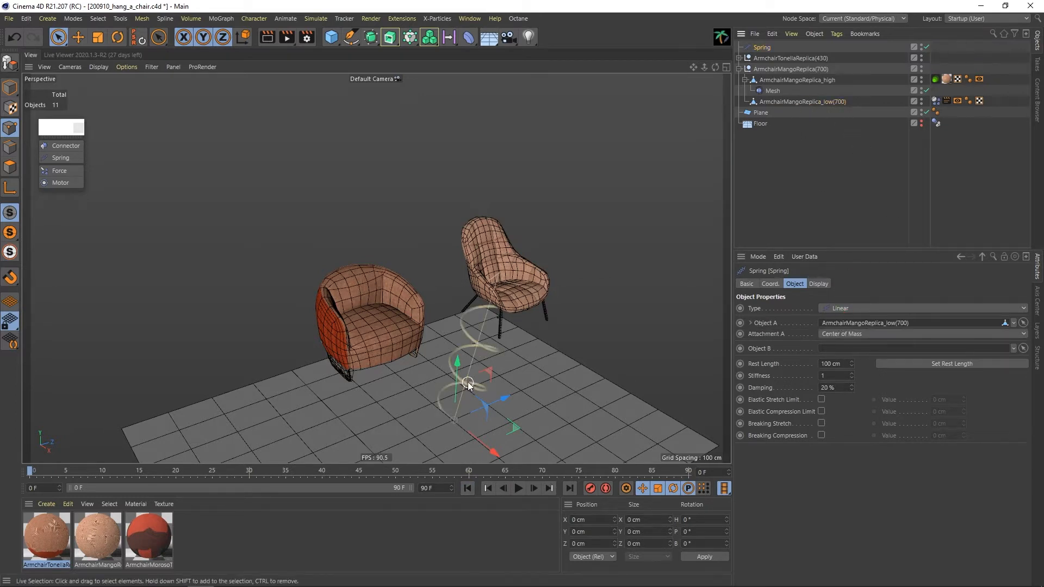
pyautogui.keyDown('alt'); pyautogui.moveTo(495, 261); pyautogui.dragTo(538, 201, button='middle'); pyautogui.keyUp('alt')
pyautogui.keyDown('alt'); pyautogui.moveTo(527, 225); pyautogui.dragTo(552, 222); pyautogui.keyUp('alt')
pyautogui.moveTo(498, 298); pyautogui.dragTo(510, 44)
pyautogui.keyDown('alt'); pyautogui.moveTo(520, 143); pyautogui.dragTo(526, 231, button='middle'); pyautogui.keyUp('alt')
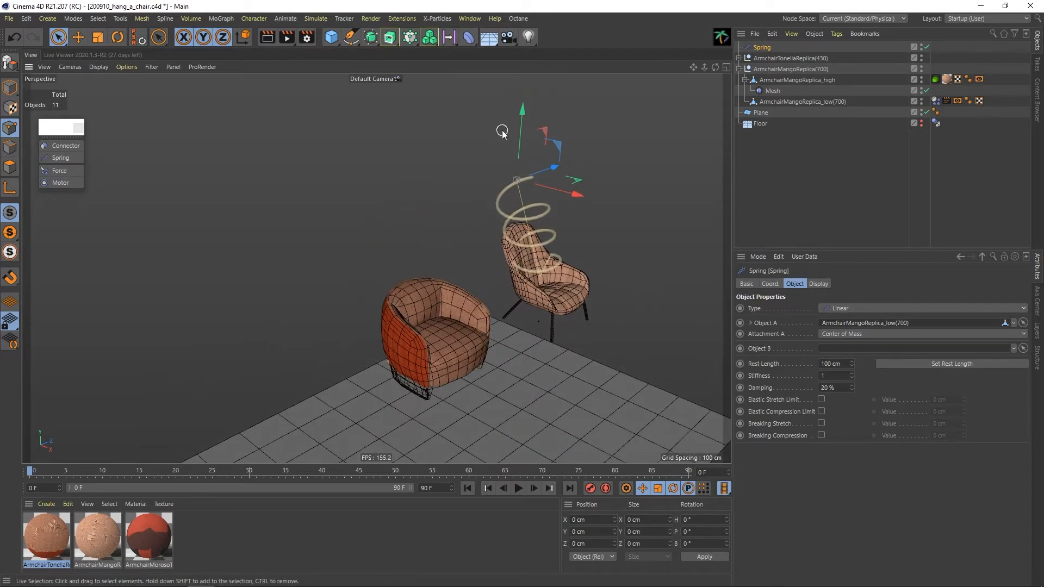
pyautogui.keyDown('alt'); pyautogui.moveTo(534, 269); pyautogui.dragTo(434, 268); pyautogui.keyUp('alt')
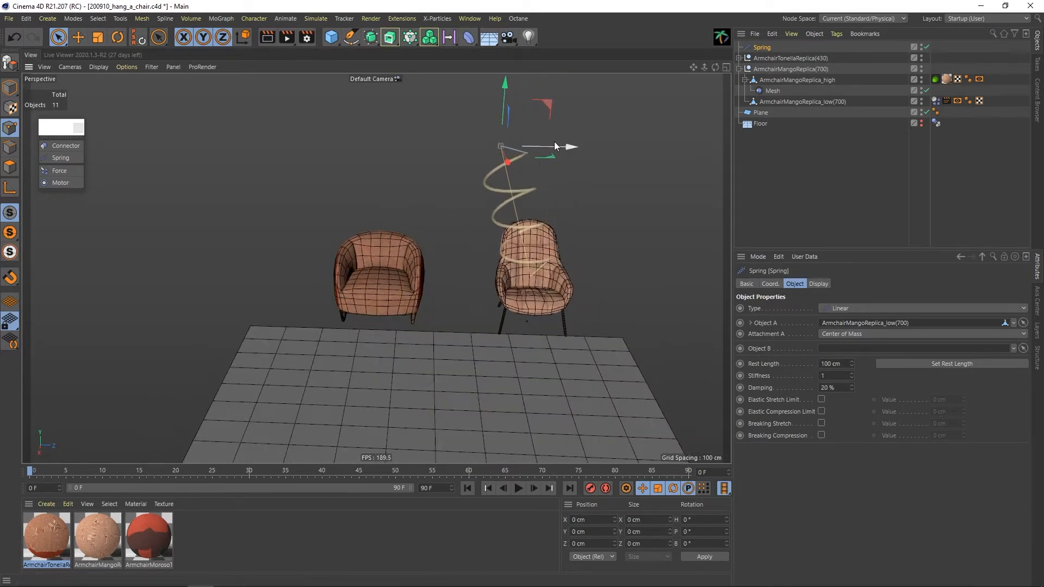
pyautogui.moveTo(570, 145); pyautogui.dragTo(608, 146)
pyautogui.keyDown('alt'); pyautogui.moveTo(537, 230); pyautogui.dragTo(528, 122); pyautogui.keyUp('alt')
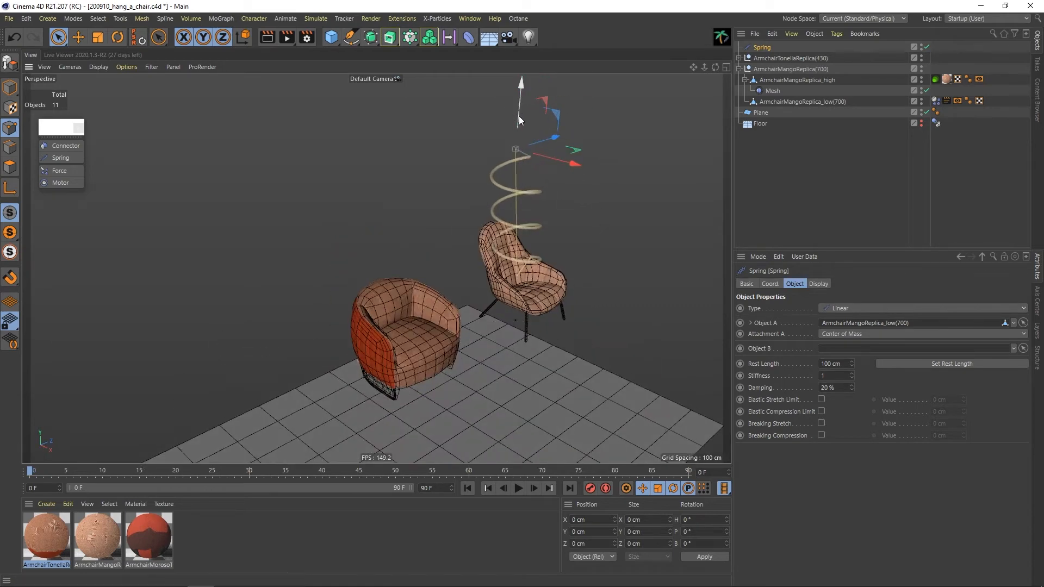
pyautogui.moveTo(516, 223)
pyautogui.keyDown('alt'); pyautogui.mouseDown()
pyautogui.moveTo(541, 280)
pyautogui.moveTo(519, 239)
pyautogui.mouseUp(); pyautogui.keyUp('alt')
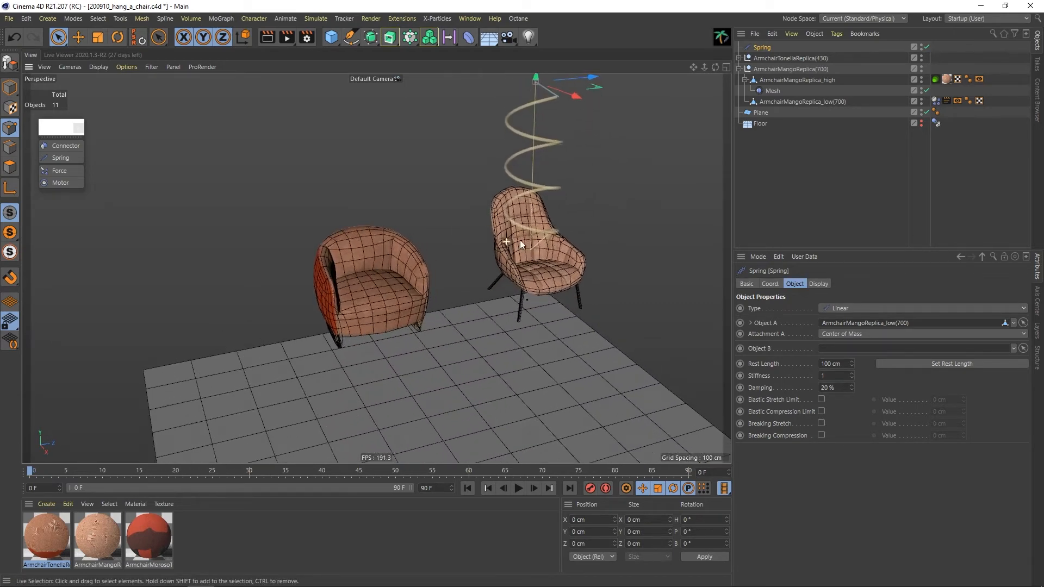
# Play the simulation to watch the Mango armchair hang by its center of mass, pausing at frame 25
pyautogui.click(520, 488)
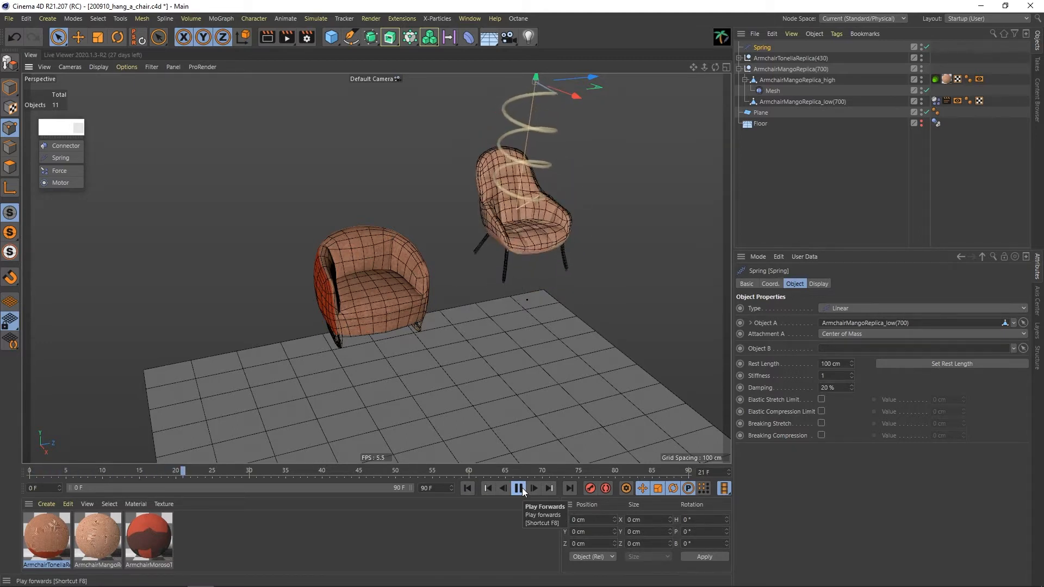
pyautogui.click(520, 488)
pyautogui.keyDown('alt'); pyautogui.moveTo(474, 272); pyautogui.dragTo(375, 268); pyautogui.keyUp('alt')
pyautogui.keyDown('alt'); pyautogui.moveTo(375, 267); pyautogui.dragTo(530, 282, button='right'); pyautogui.keyUp('alt')
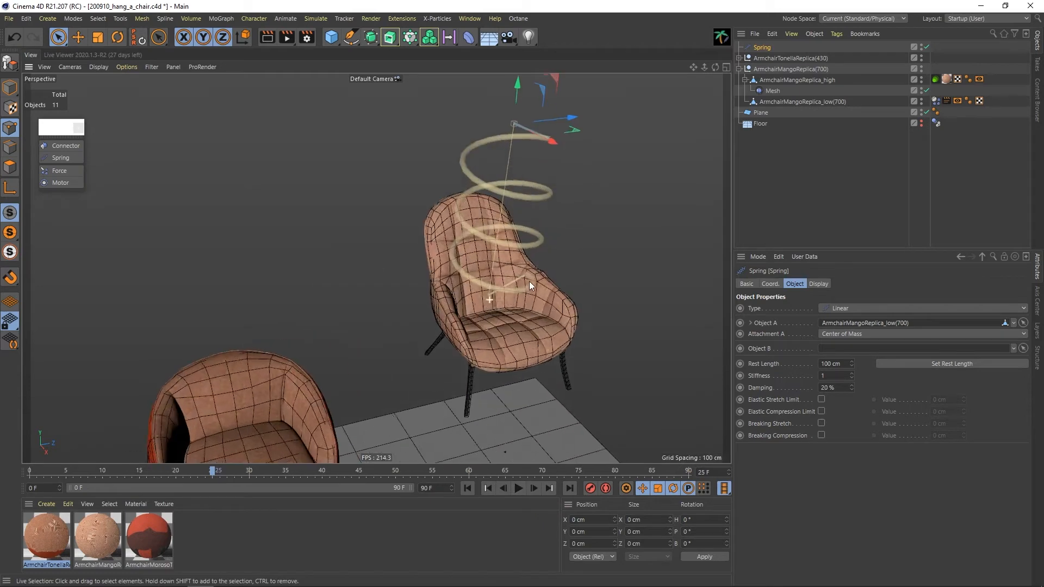
pyautogui.keyDown('alt'); pyautogui.moveTo(529, 282); pyautogui.dragTo(465, 299); pyautogui.keyUp('alt')
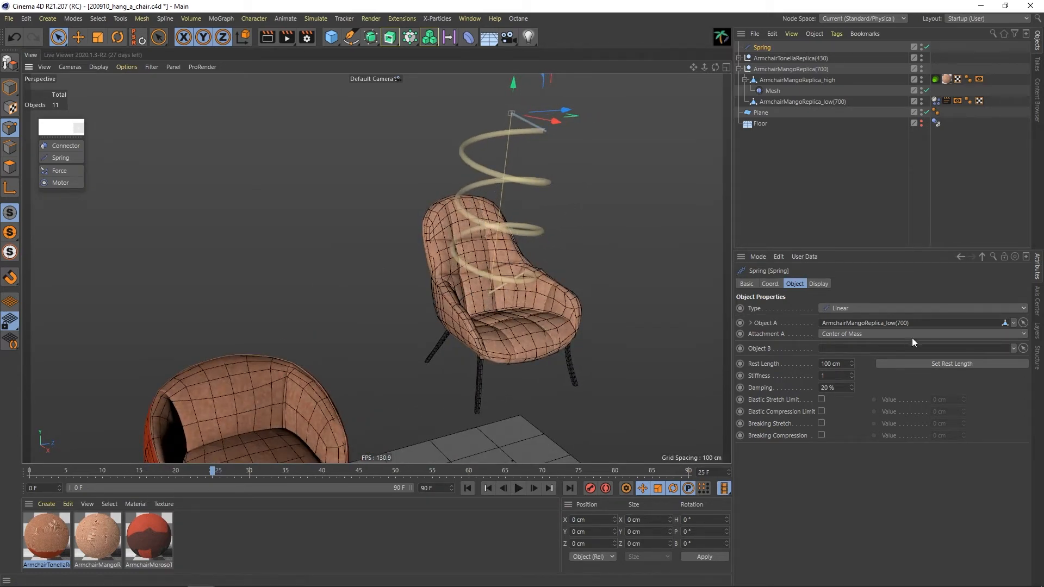
# Set the Spring's Attachment A to Polygon Point and look up the index of the Mango low-poly mesh's selected top backrest point
pyautogui.click(935, 334)
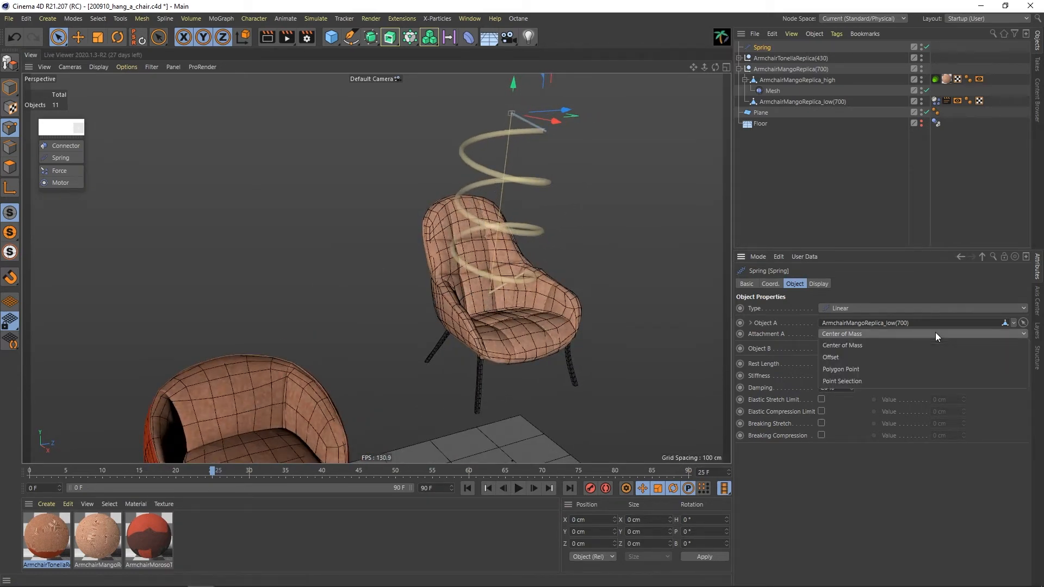
pyautogui.click(844, 370)
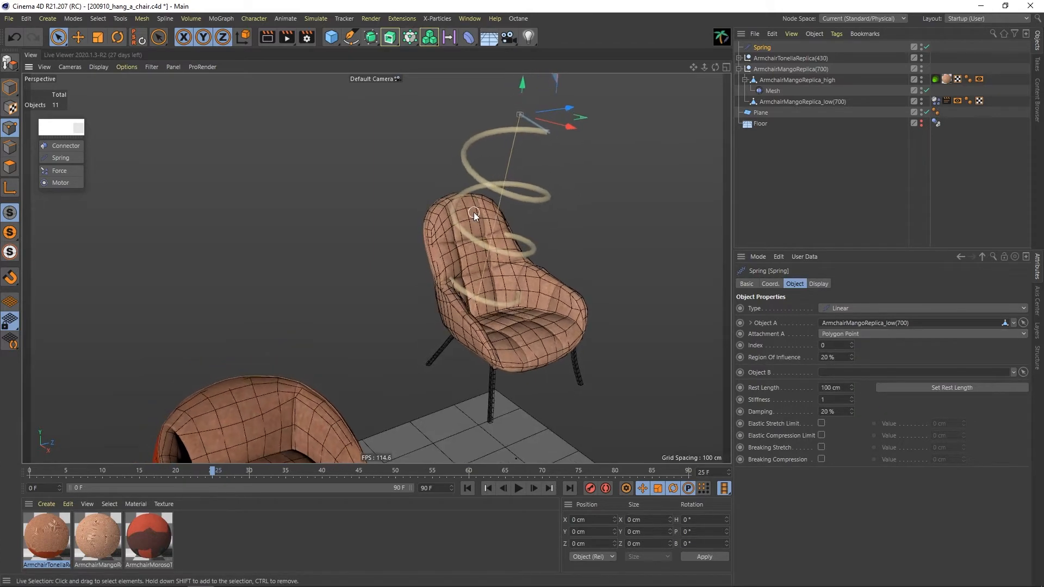
pyautogui.click(782, 102)
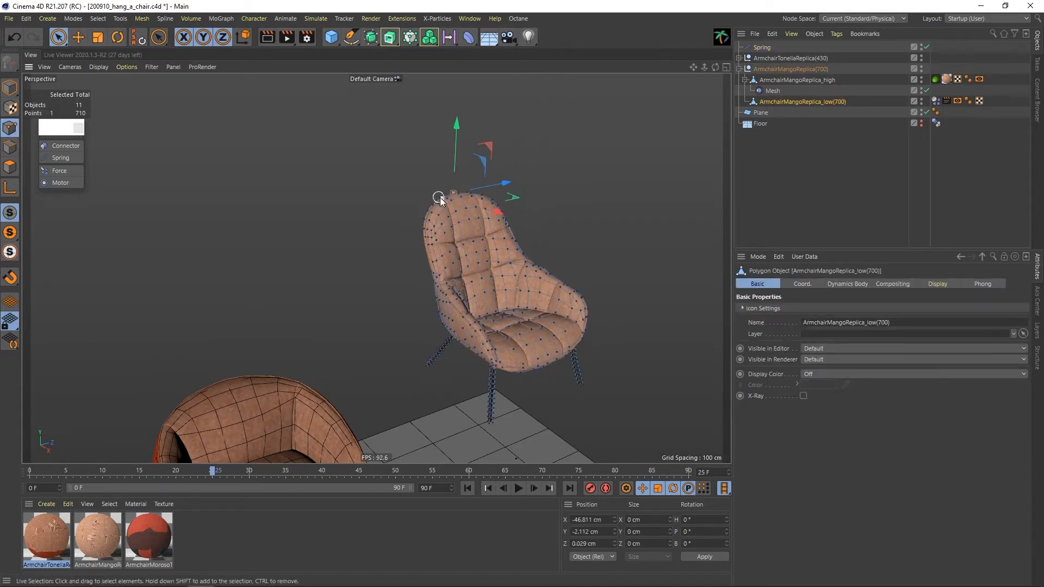
pyautogui.scroll(6, 443, 202)
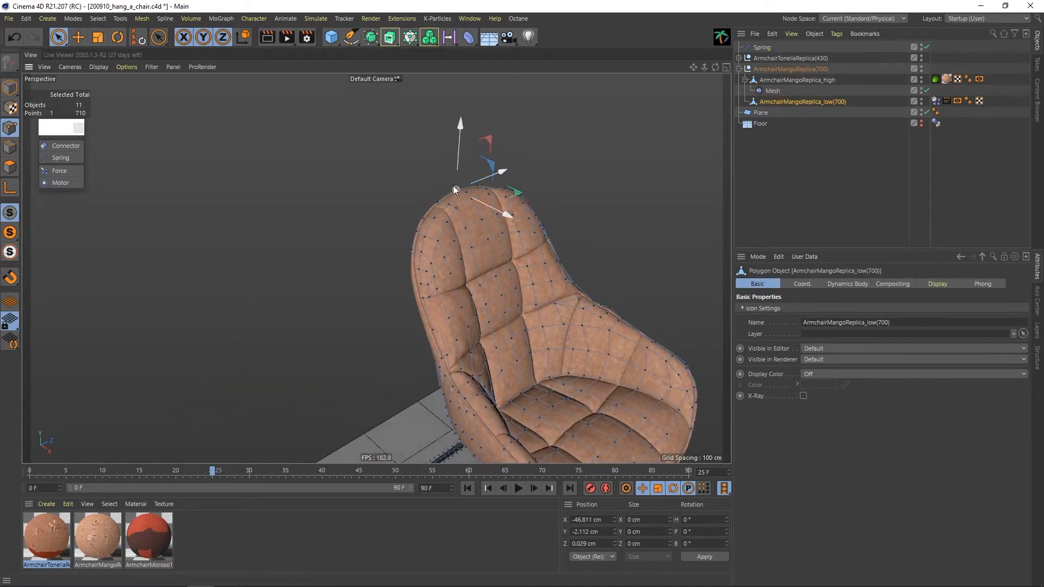
pyautogui.click(1036, 357)
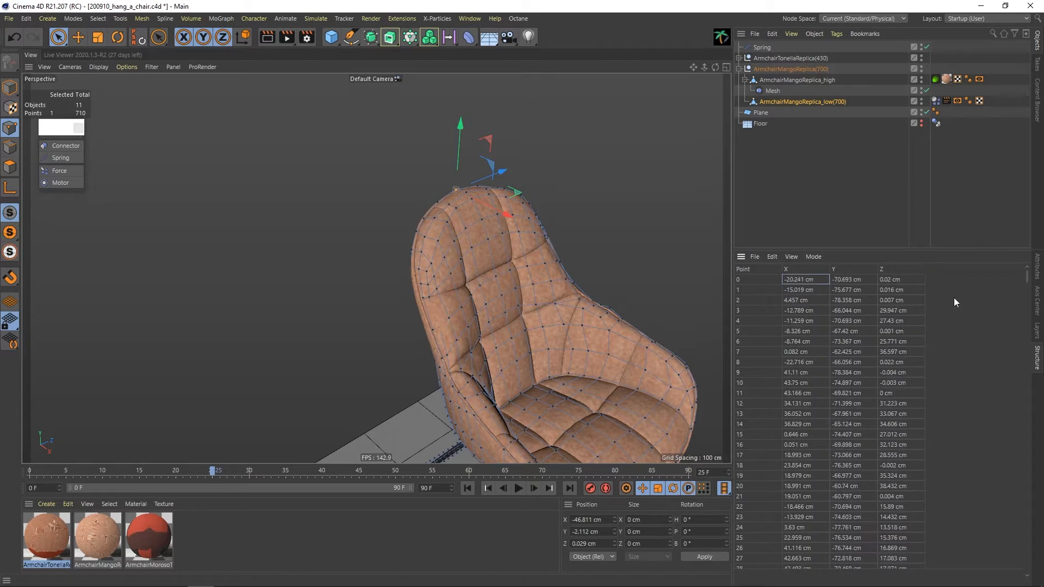
pyautogui.moveTo(1025, 276); pyautogui.dragTo(1025, 363)
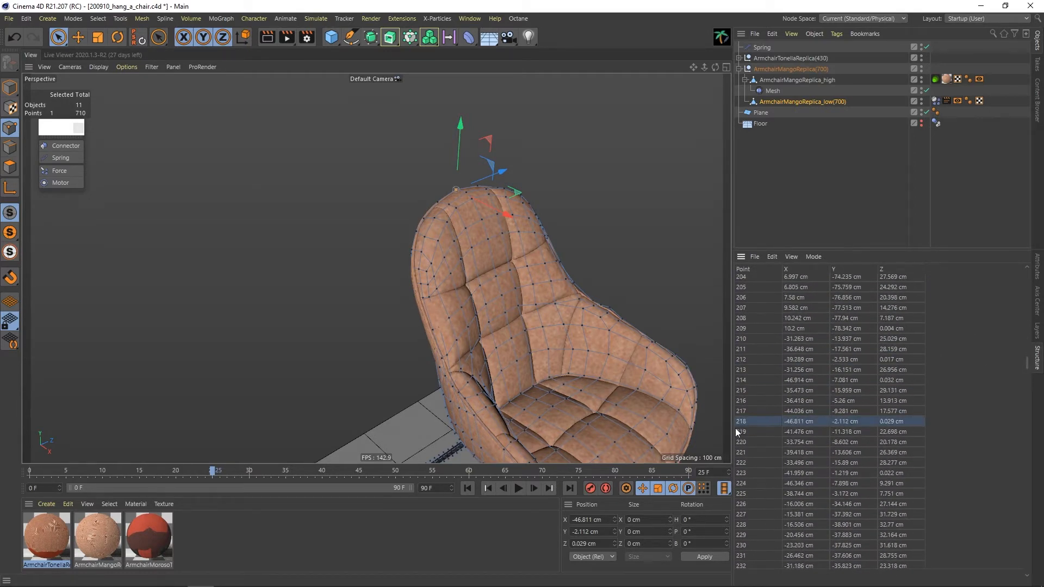
pyautogui.click(1037, 266)
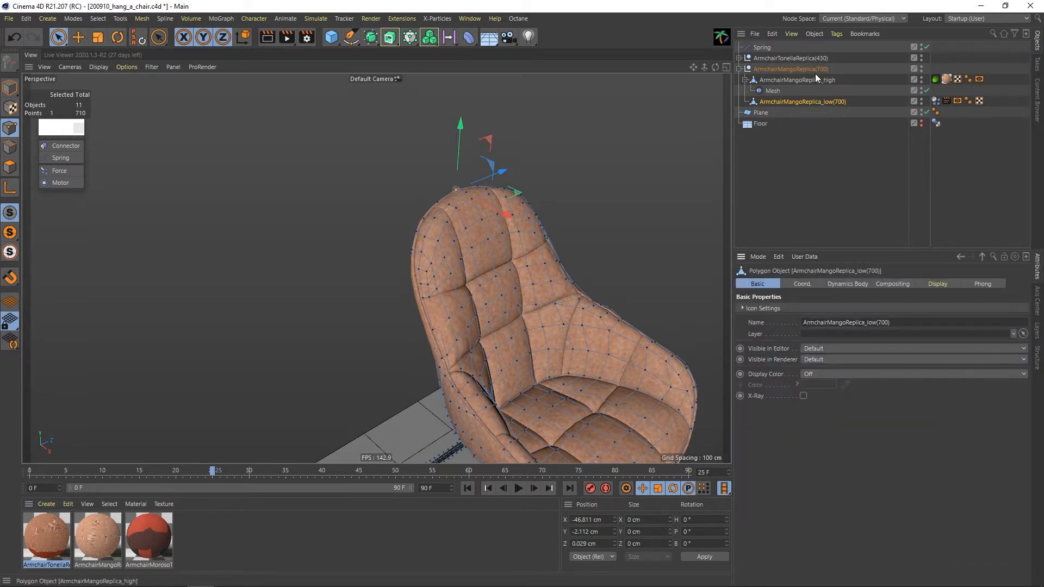
# Set the Spring's attachment Index to 218 and move the Spring closer above the Mango armchair's backrest
pyautogui.click(764, 47)
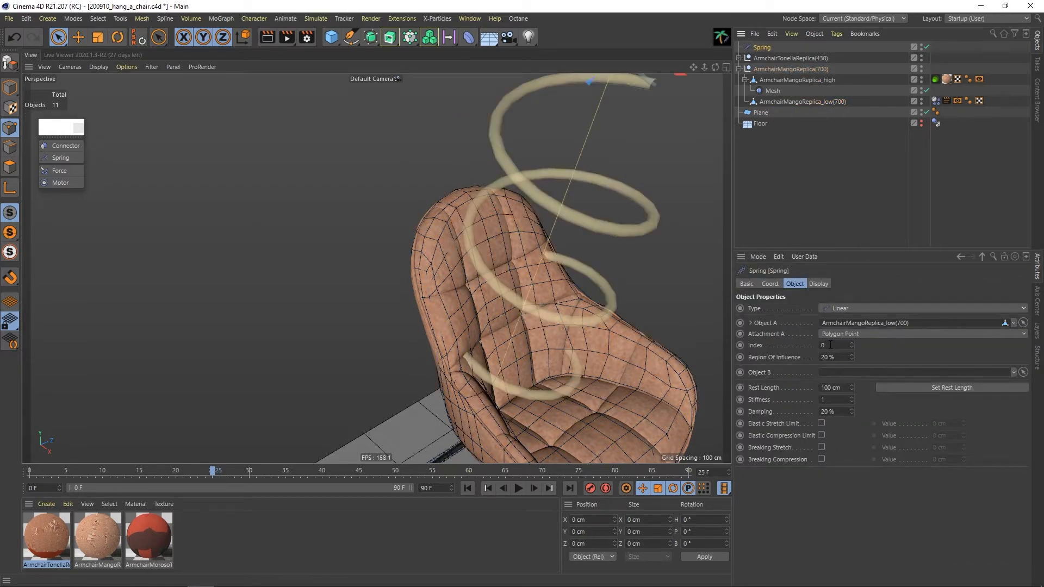
pyautogui.moveTo(830, 345); pyautogui.dragTo(807, 344)
pyautogui.write('218')
pyautogui.press('Return')
pyautogui.keyDown('alt'); pyautogui.moveTo(547, 277); pyautogui.dragTo(494, 266, button='right'); pyautogui.keyUp('alt')
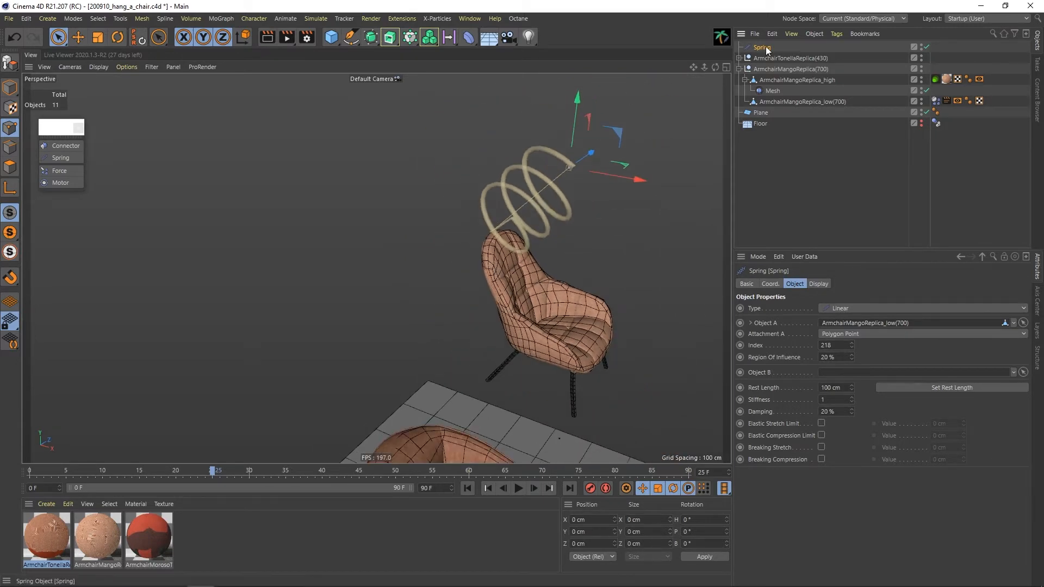
pyautogui.moveTo(618, 174); pyautogui.dragTo(511, 432)
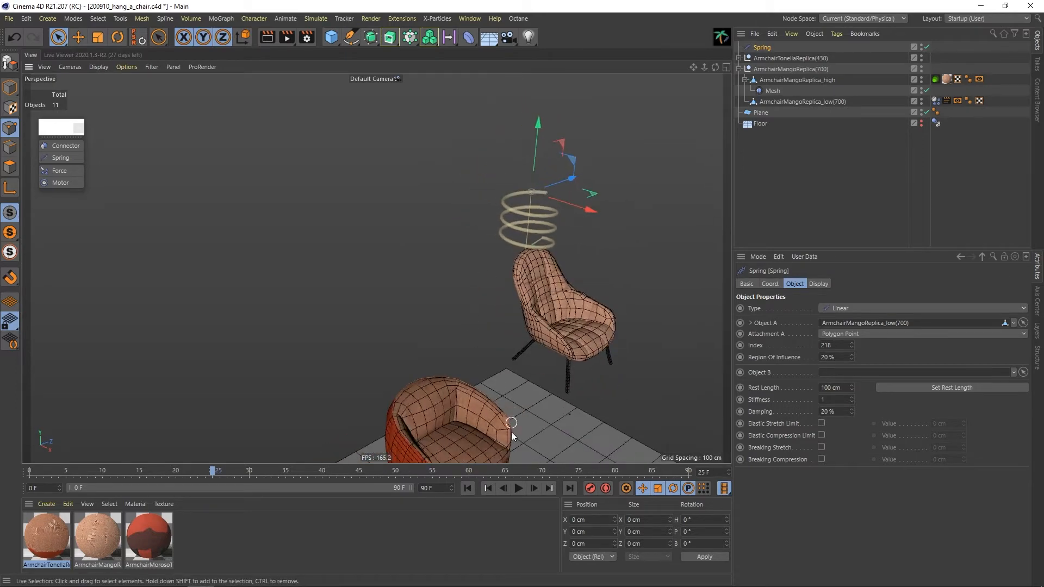
# Play the simulation in stages to frame 67 and watch the Mango armchair swing from its backrest point
pyautogui.press('F8')
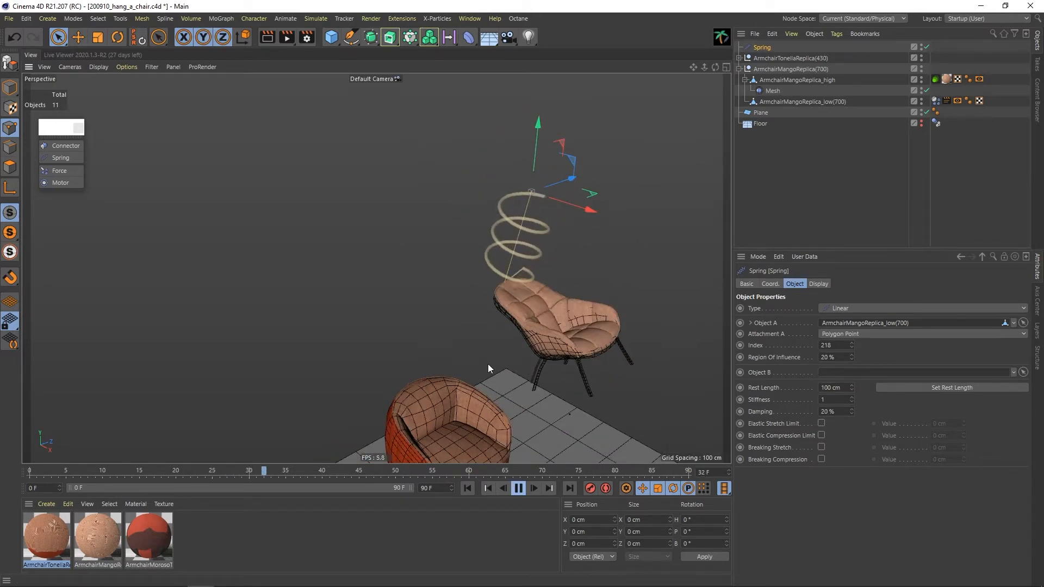
pyautogui.click(517, 488)
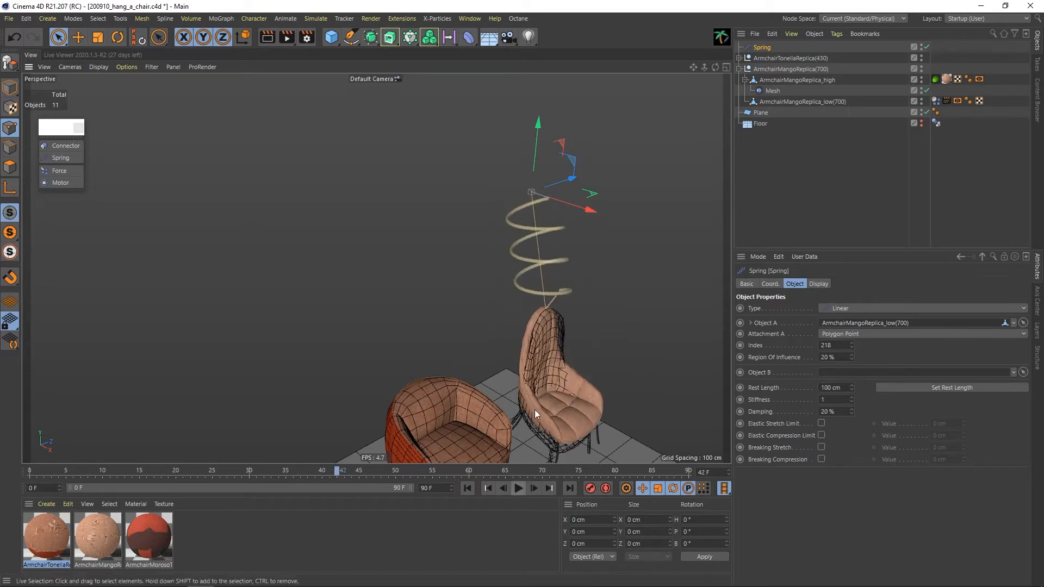
pyautogui.keyDown('alt'); pyautogui.moveTo(534, 409); pyautogui.dragTo(338, 331); pyautogui.keyUp('alt')
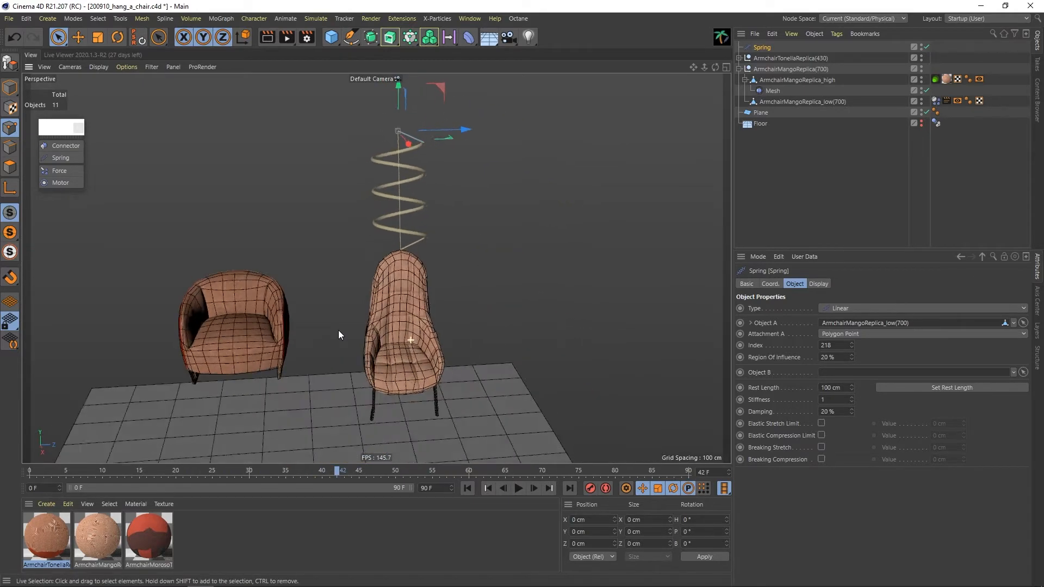
pyautogui.click(518, 488)
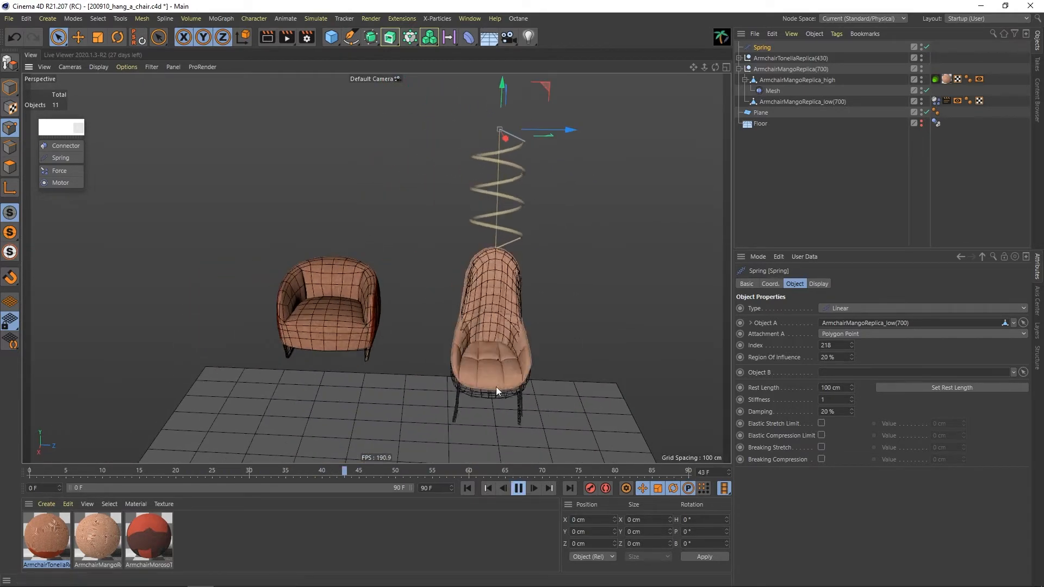
pyautogui.click(517, 488)
pyautogui.keyDown('alt'); pyautogui.moveTo(478, 325); pyautogui.dragTo(488, 354); pyautogui.keyUp('alt')
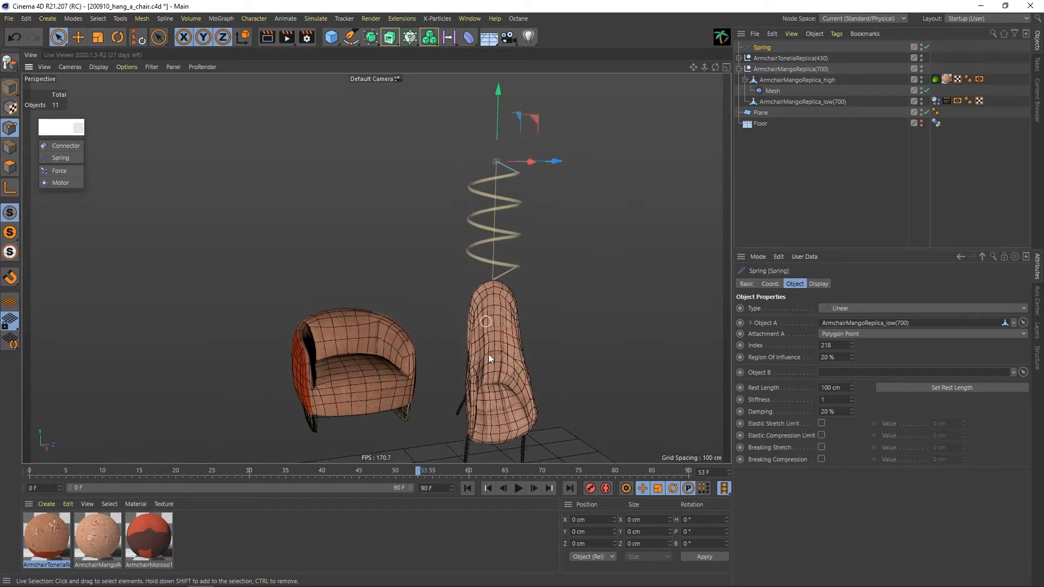
pyautogui.click(518, 488)
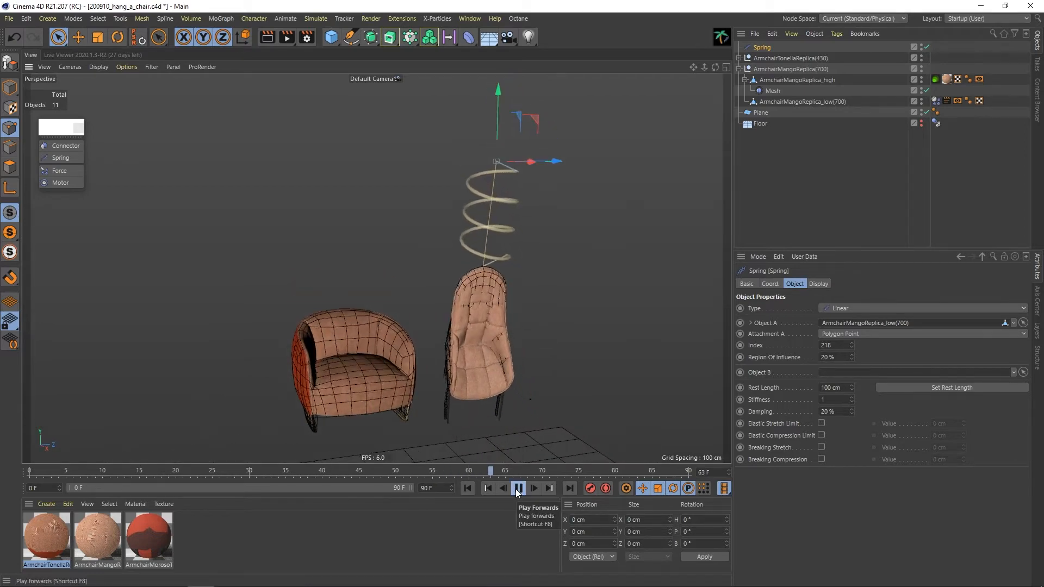
pyautogui.click(518, 489)
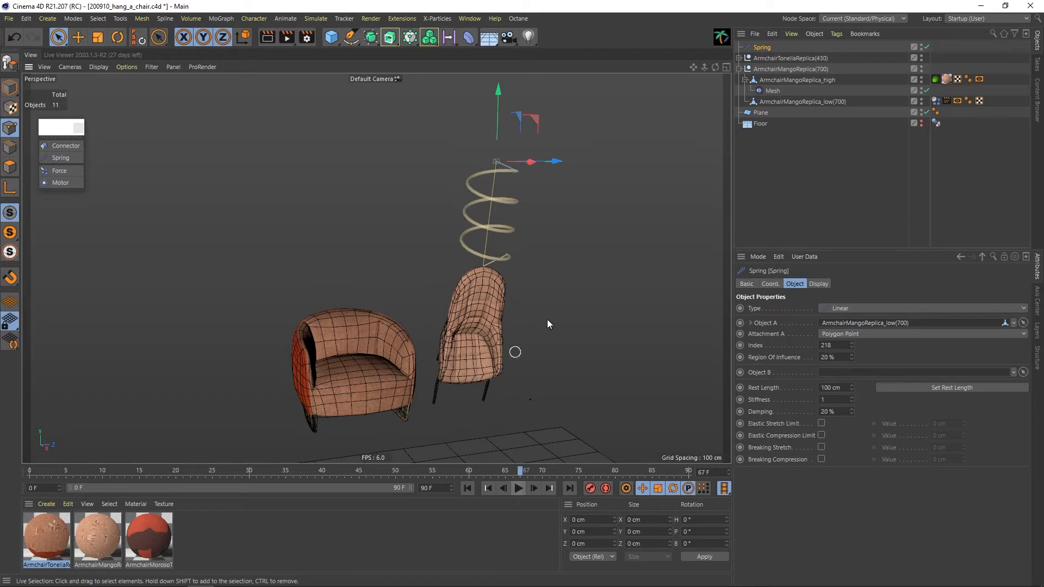
# Select Retopo_ArmchairTonellaReplica_low(430) in point editing and pick the lowest front corner point of its leg frame
pyautogui.click(10, 87)
pyautogui.click(332, 355)
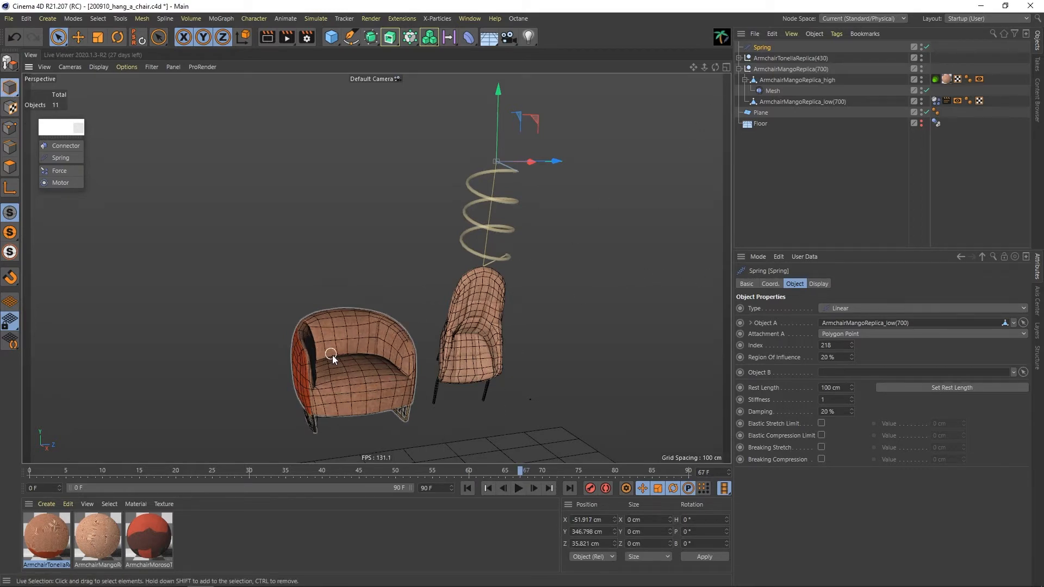
pyautogui.keyDown('alt'); pyautogui.moveTo(332, 355); pyautogui.dragTo(370, 292); pyautogui.keyUp('alt')
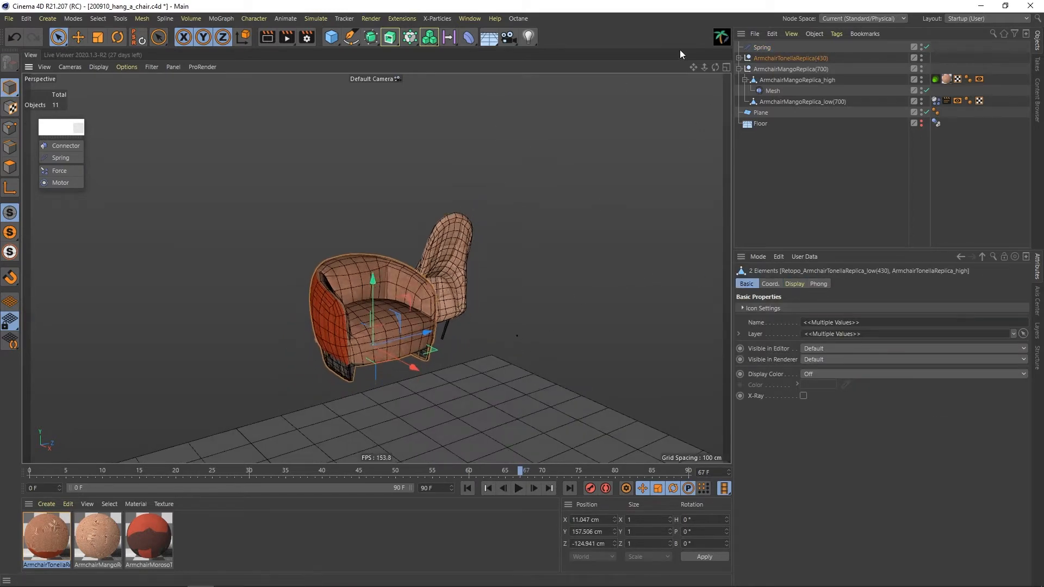
pyautogui.click(775, 57)
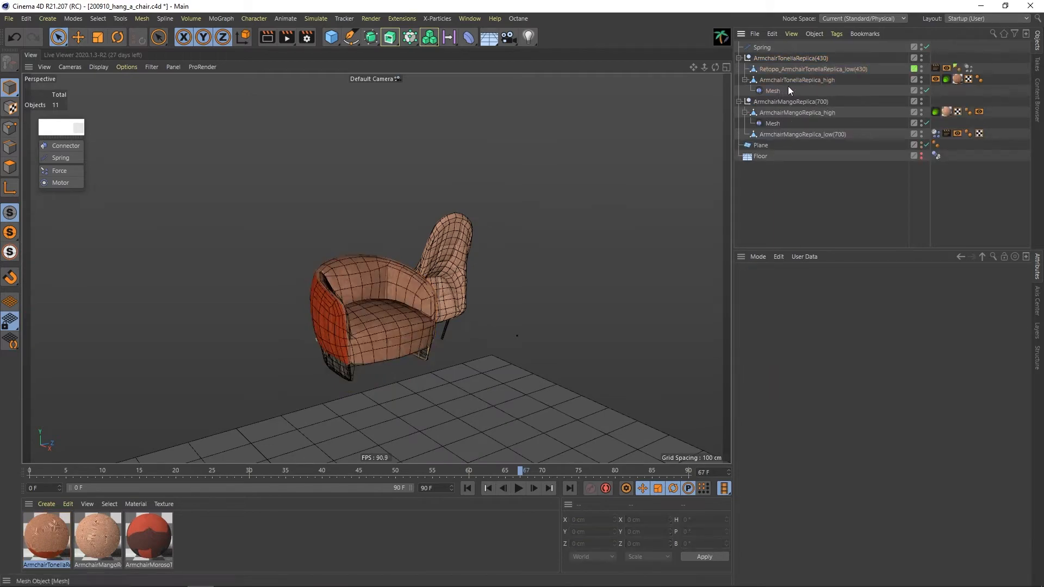
pyautogui.click(794, 69)
pyautogui.keyDown('alt'); pyautogui.moveTo(342, 289); pyautogui.dragTo(418, 274, button='right'); pyautogui.keyUp('alt')
pyautogui.click(10, 128)
pyautogui.keyDown('alt'); pyautogui.moveTo(304, 244); pyautogui.dragTo(358, 240, button='right'); pyautogui.keyUp('alt')
pyautogui.keyDown('alt'); pyautogui.moveTo(359, 241); pyautogui.dragTo(322, 232); pyautogui.keyUp('alt')
pyautogui.keyDown('alt'); pyautogui.moveTo(479, 383); pyautogui.dragTo(390, 243); pyautogui.keyUp('alt')
pyautogui.click(328, 363)
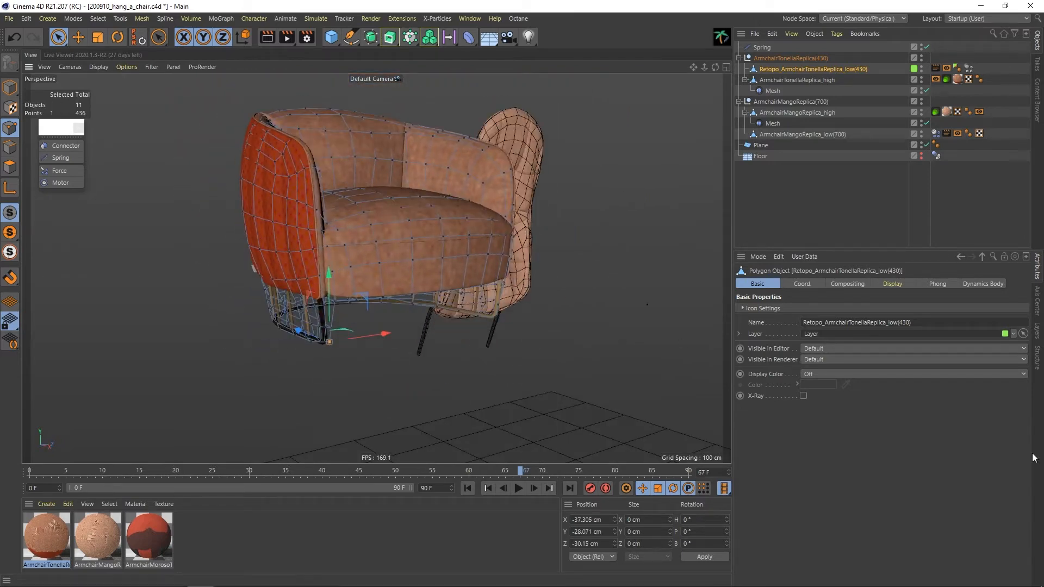
# Look up the selected leg-frame point's index in the point list and add a second Spring object
pyautogui.click(1036, 359)
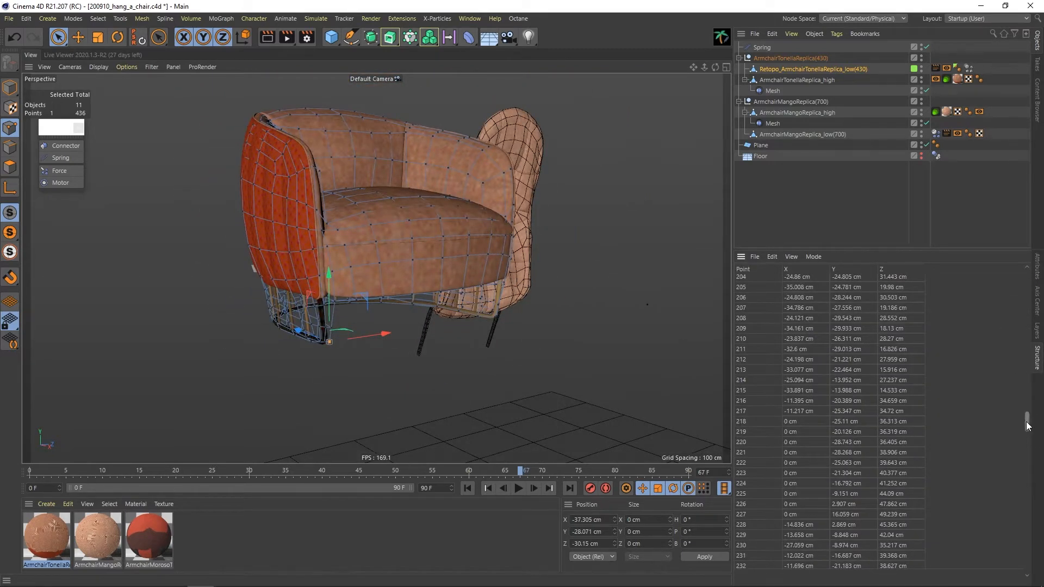
pyautogui.moveTo(1027, 421); pyautogui.dragTo(1012, 276)
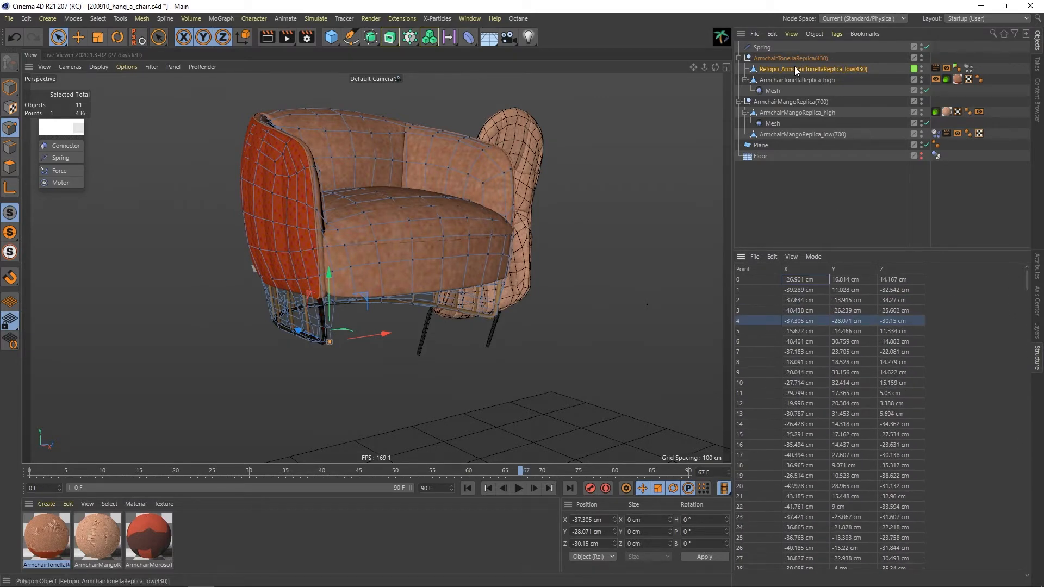
pyautogui.click(60, 157)
pyautogui.hotkey('shift', 'F5')
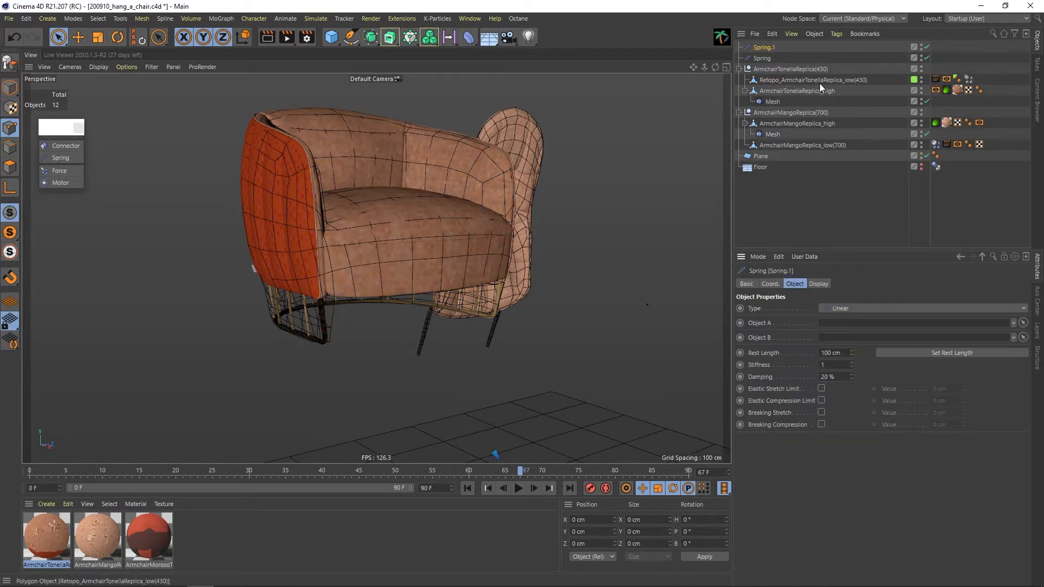
# Attach the second Spring to a polygon point of Retopo_ArmchairTonellaReplica_low(430) and move it up beside the chair by about 251 cm
pyautogui.moveTo(874, 258); pyautogui.dragTo(829, 325)
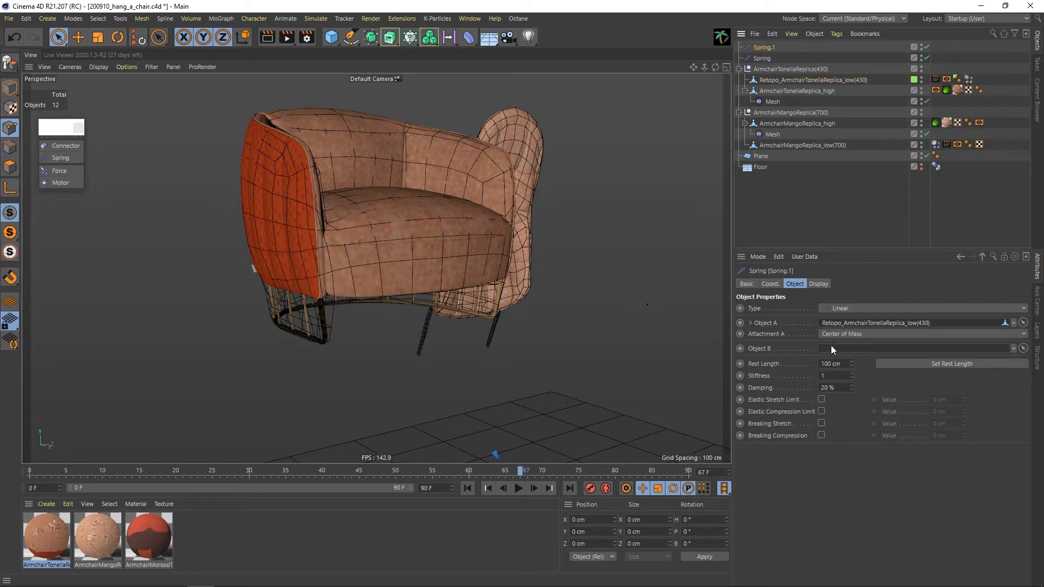
pyautogui.click(833, 335)
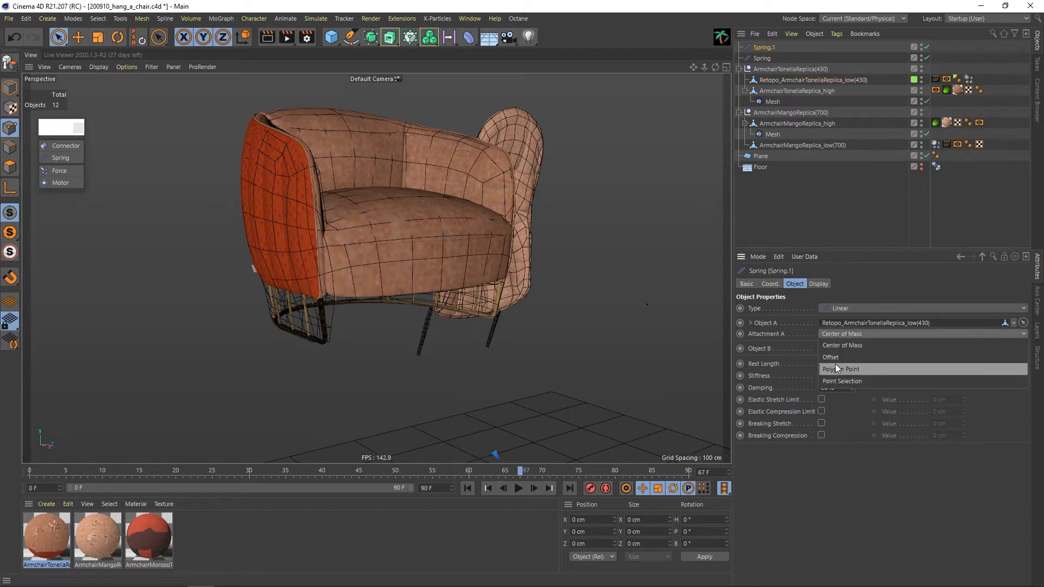
pyautogui.click(836, 367)
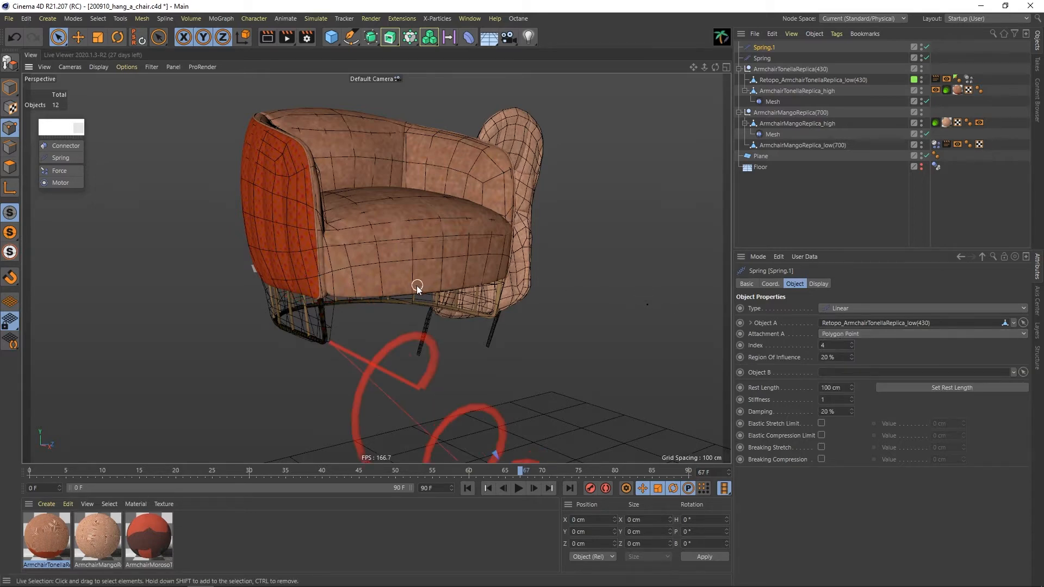
pyautogui.keyDown('alt'); pyautogui.moveTo(417, 288); pyautogui.dragTo(334, 334, button='right'); pyautogui.keyUp('alt')
pyautogui.keyDown('alt'); pyautogui.moveTo(396, 340); pyautogui.dragTo(457, 348); pyautogui.keyUp('alt')
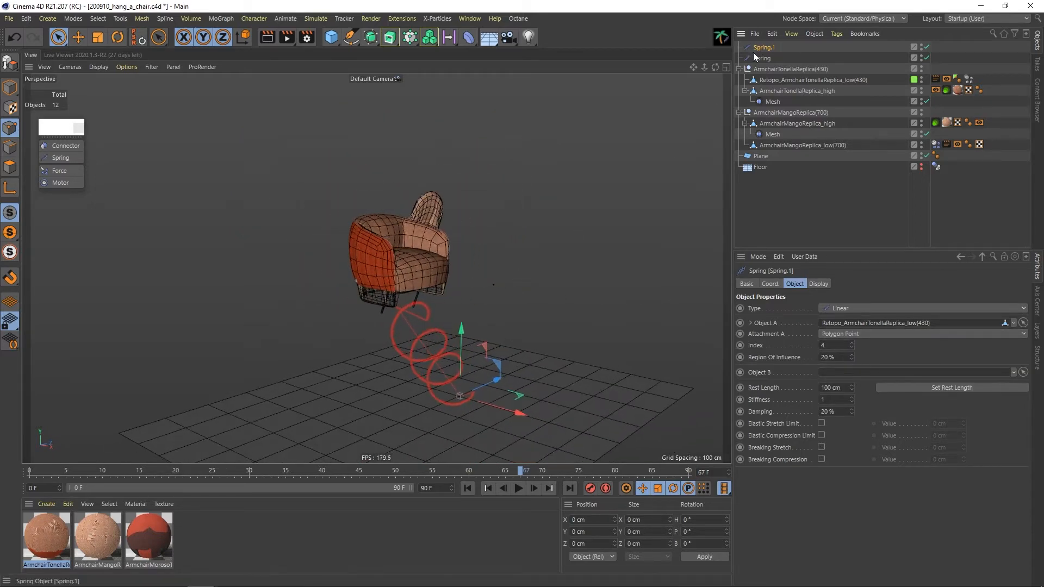
pyautogui.keyDown('alt'); pyautogui.moveTo(479, 413); pyautogui.dragTo(452, 119); pyautogui.keyUp('alt')
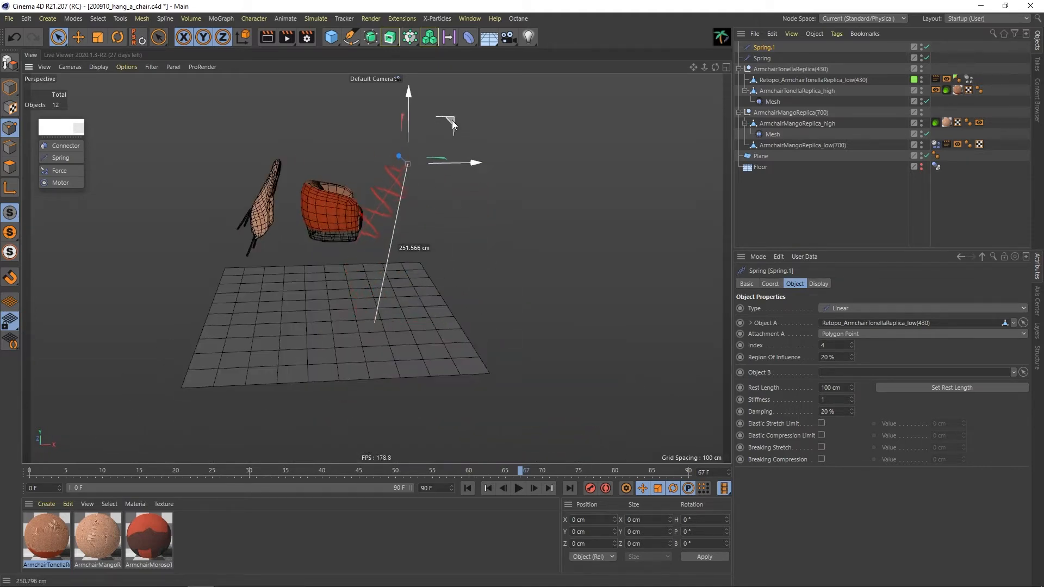
pyautogui.keyDown('alt'); pyautogui.moveTo(318, 237); pyautogui.dragTo(413, 228); pyautogui.keyUp('alt')
pyautogui.click(621, 268)
pyautogui.hotkey('shift', 'f')
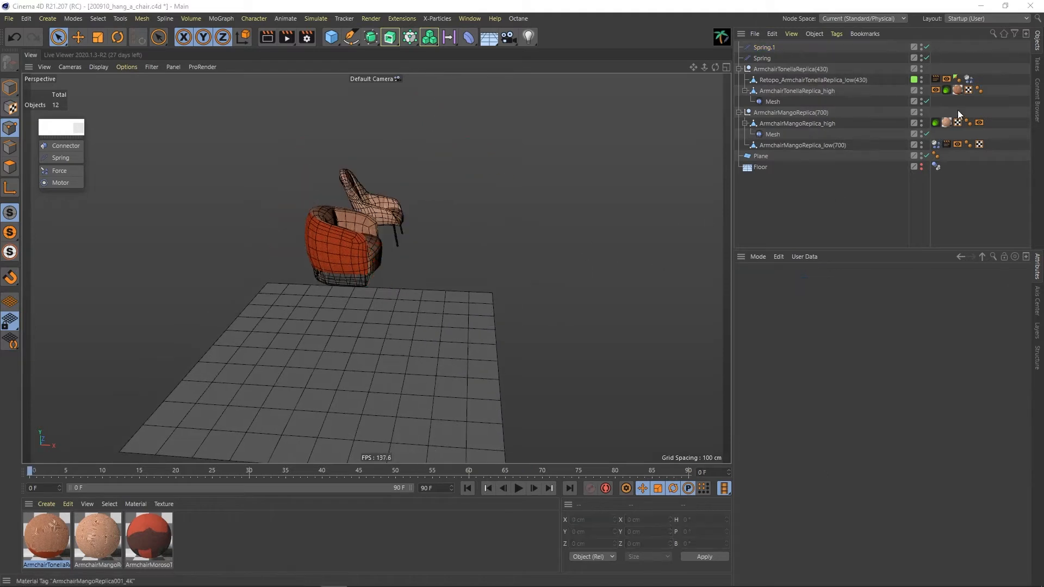
# Enable the Dynamics Body of Retopo_ArmchairTonellaReplica_low(430), test the simulation briefly and return to frame 0
pyautogui.click(968, 79)
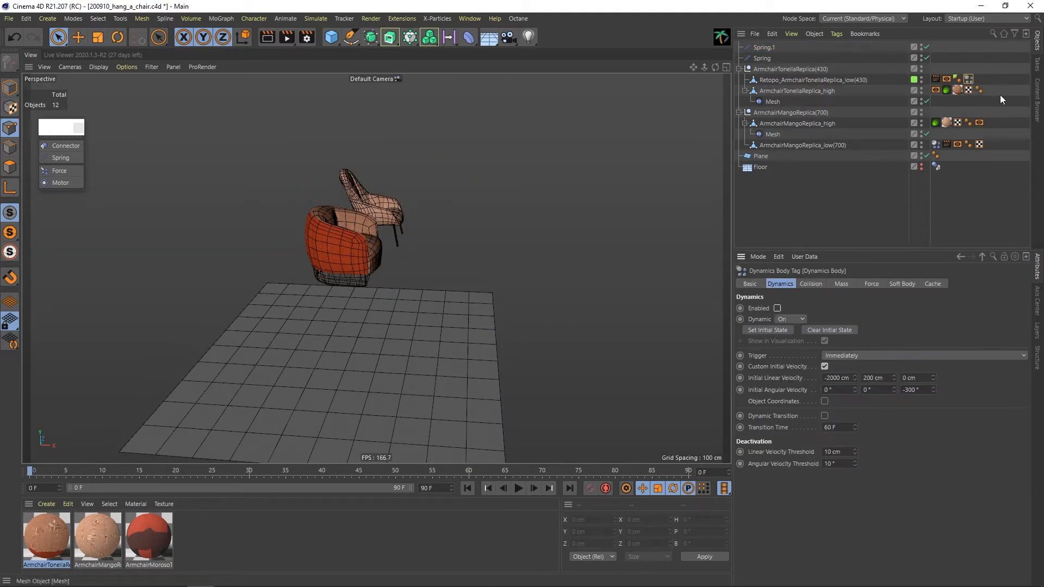
pyautogui.click(777, 308)
pyautogui.click(517, 489)
pyautogui.click(472, 492)
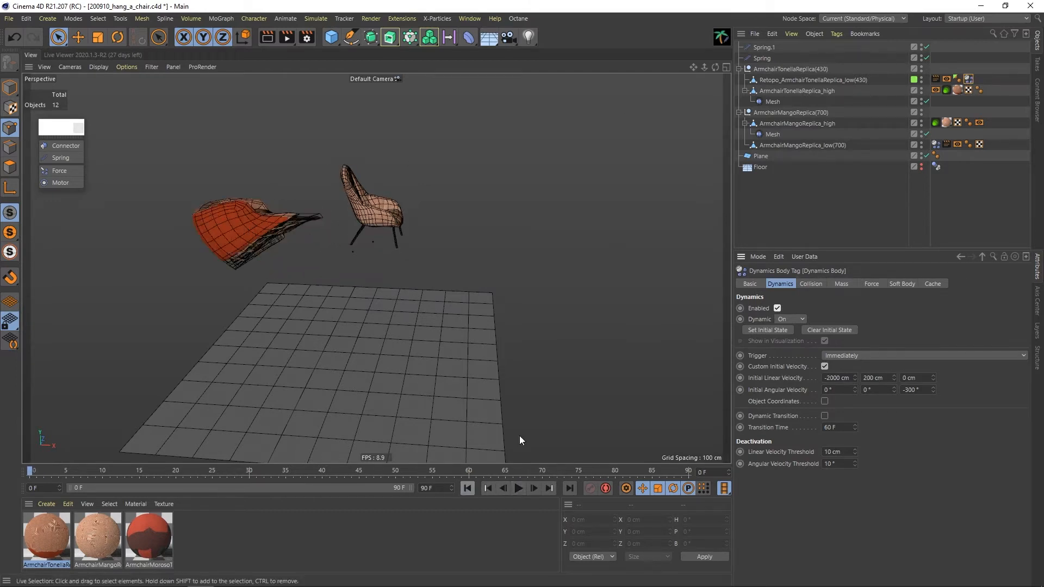
# Replace the second Spring with a new one that uses Retopo_ArmchairTonellaReplica_low(430) as Object A
pyautogui.click(765, 48)
pyautogui.press('Delete')
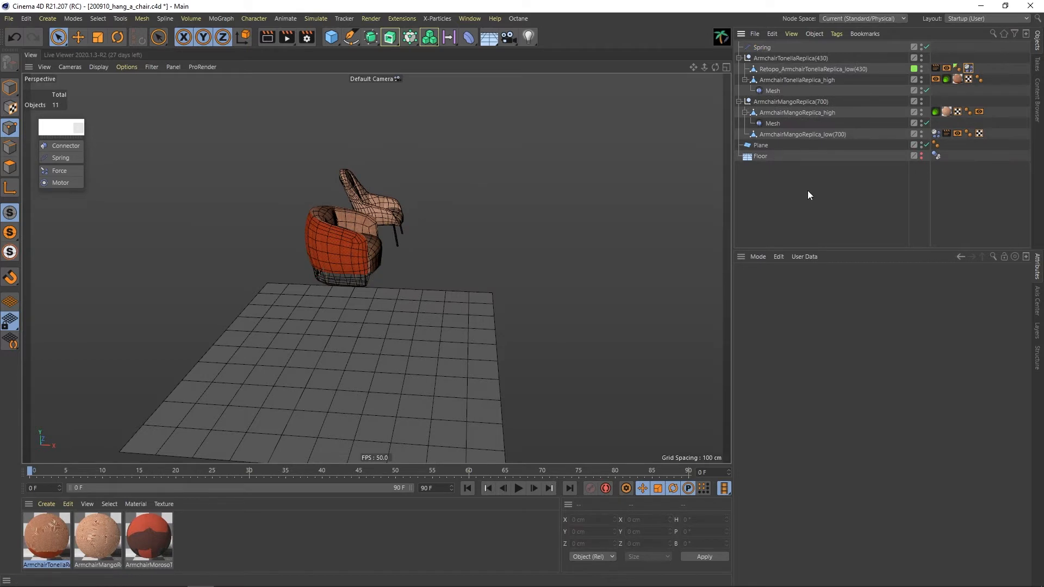
pyautogui.click(57, 158)
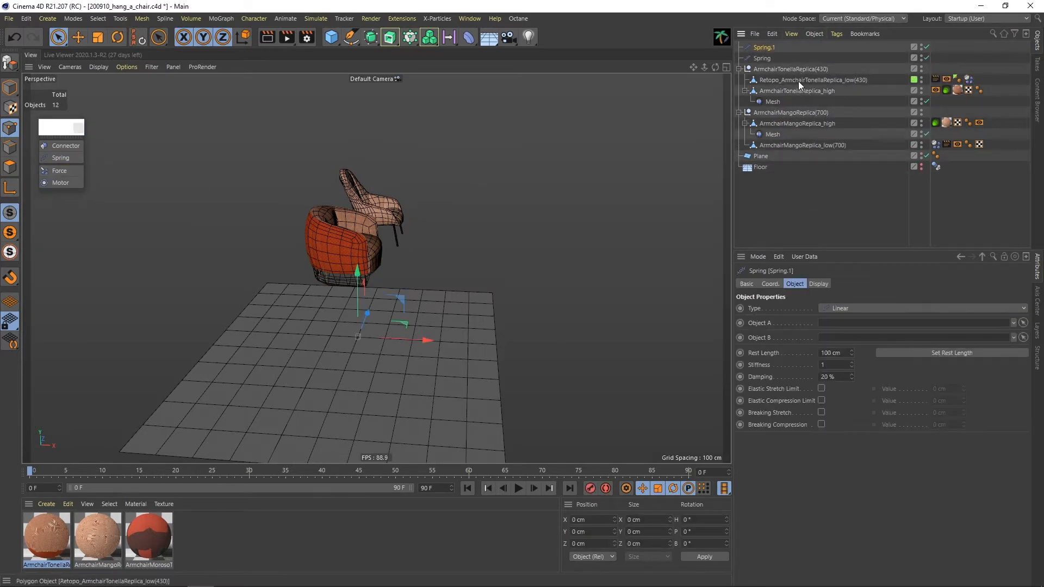
pyautogui.moveTo(834, 308); pyautogui.dragTo(837, 323)
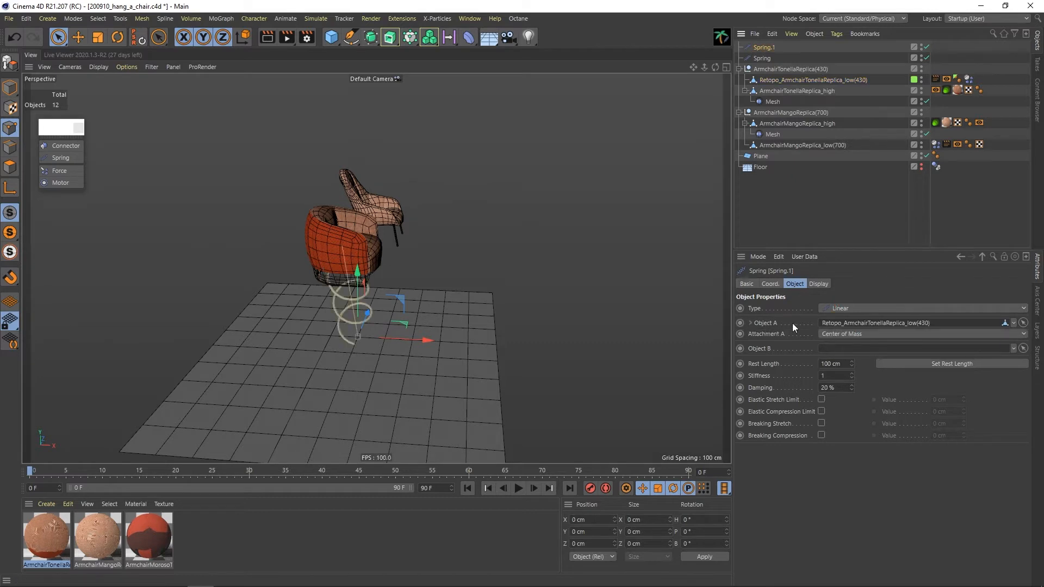
# Set the new Spring's Attachment A to Polygon Point with Index 4
pyautogui.click(834, 332)
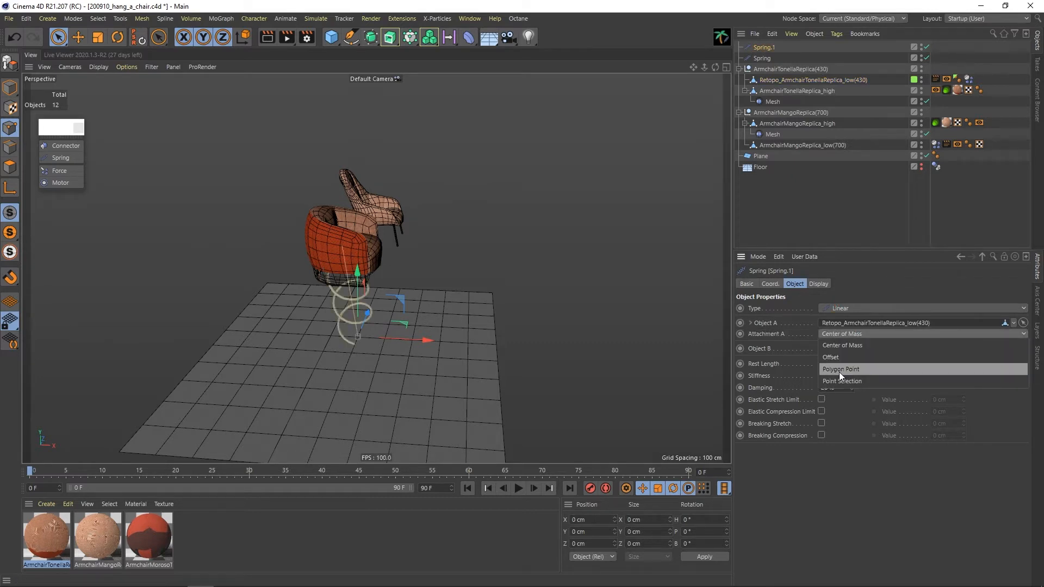
pyautogui.click(839, 371)
pyautogui.moveTo(836, 346); pyautogui.dragTo(802, 347)
pyautogui.write('4')
pyautogui.press('Return')
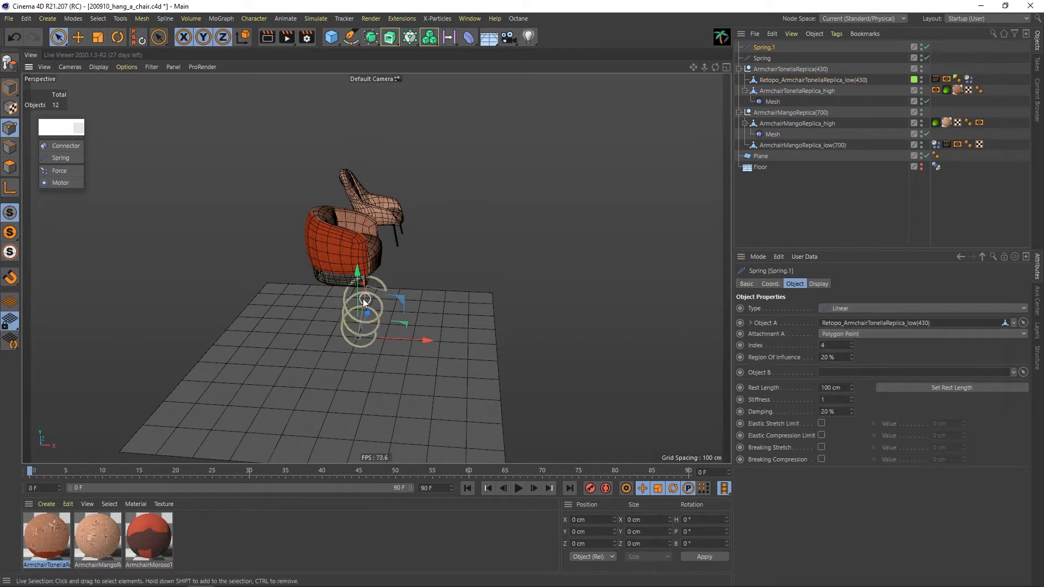
# Move the new Spring up and align it above the attached front leg corner of the Tonella armchair
pyautogui.keyDown('alt'); pyautogui.moveTo(363, 298); pyautogui.dragTo(347, 291); pyautogui.keyUp('alt')
pyautogui.keyDown('alt'); pyautogui.moveTo(364, 239); pyautogui.dragTo(382, 242); pyautogui.keyUp('alt')
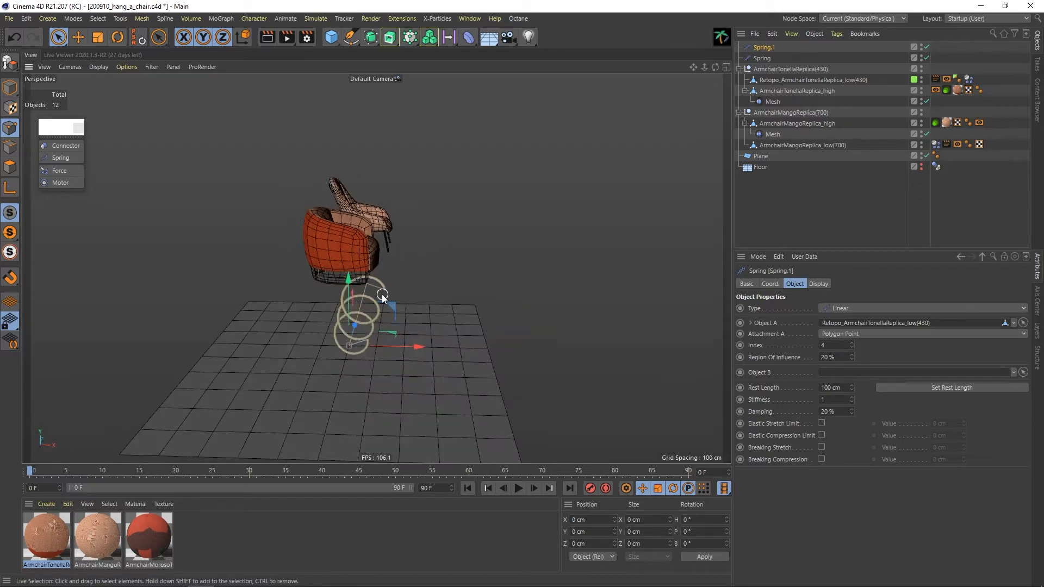
pyautogui.moveTo(394, 301); pyautogui.dragTo(453, 86)
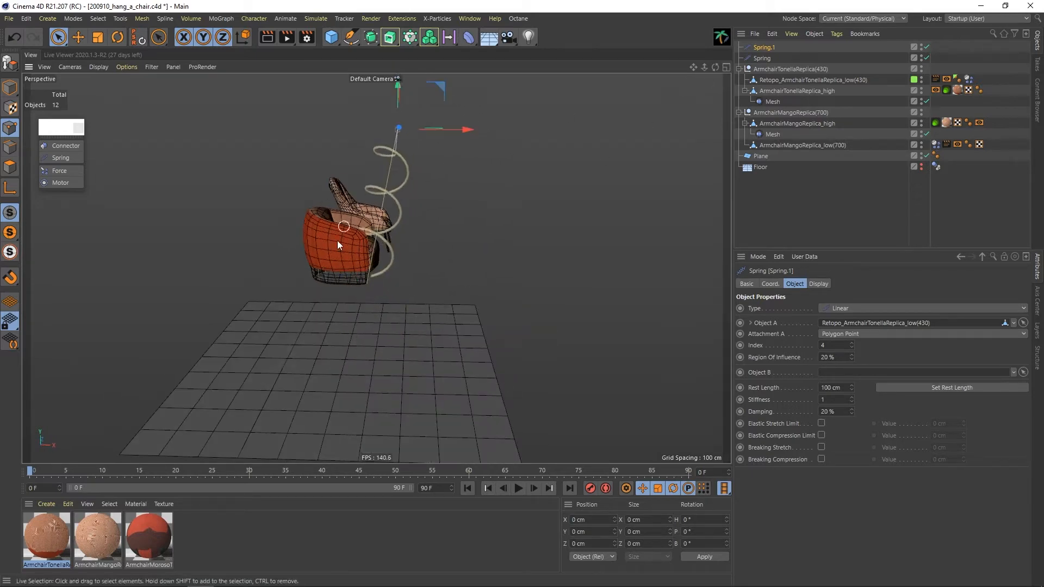
pyautogui.keyDown('alt'); pyautogui.moveTo(337, 240); pyautogui.dragTo(217, 247); pyautogui.keyUp('alt')
pyautogui.moveTo(544, 138); pyautogui.dragTo(396, 147)
pyautogui.keyDown('alt'); pyautogui.moveTo(390, 225); pyautogui.dragTo(362, 209); pyautogui.keyUp('alt')
pyautogui.moveTo(401, 133); pyautogui.dragTo(410, 133)
pyautogui.keyDown('alt'); pyautogui.moveTo(404, 211); pyautogui.dragTo(435, 283); pyautogui.keyUp('alt')
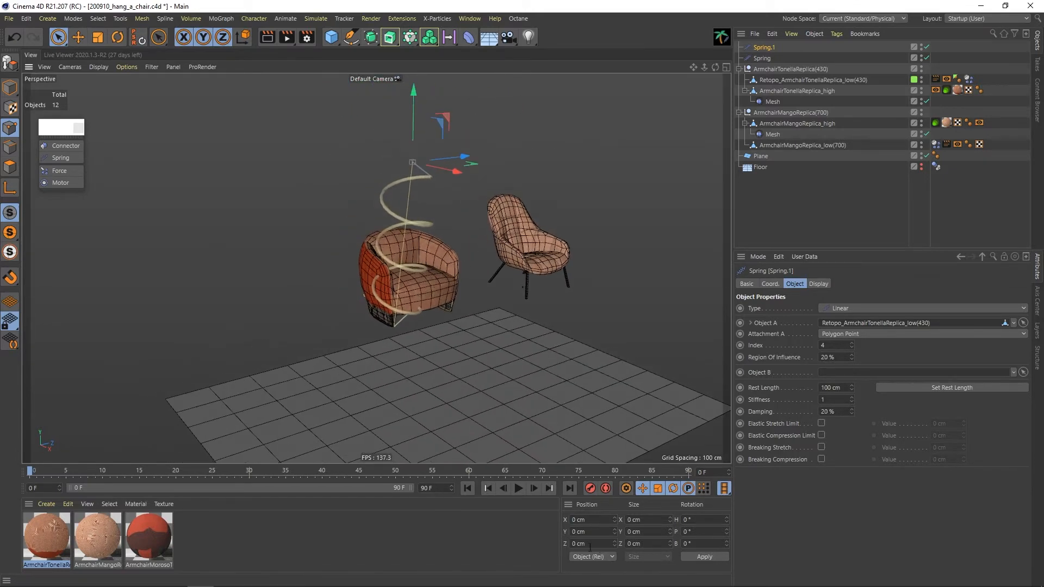
# Play the simulation in stages to frame 14, rewind and replay it to frame 5, examining how the Tonella armchair moves
pyautogui.click(517, 490)
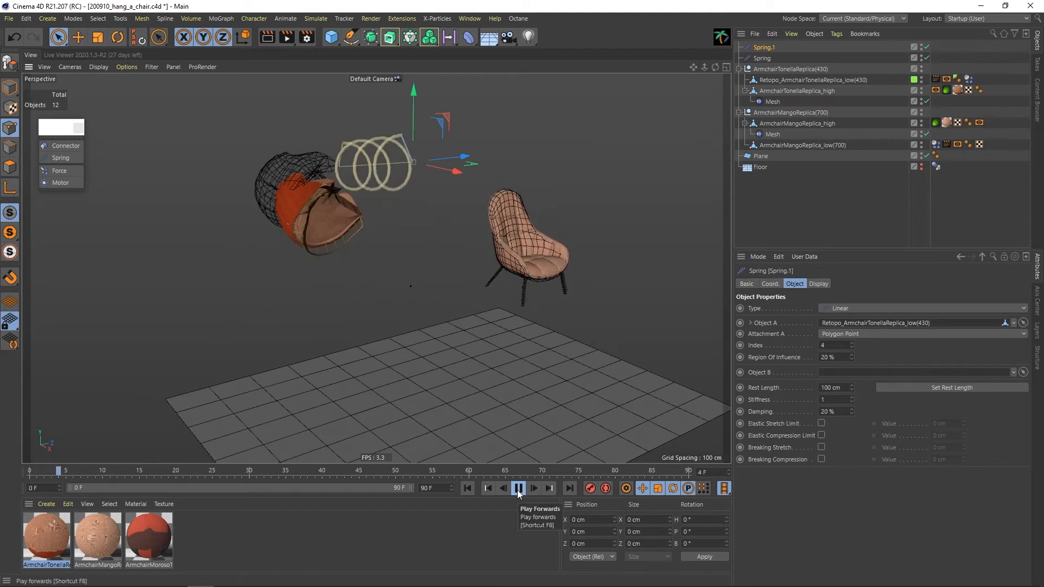
pyautogui.click(517, 490)
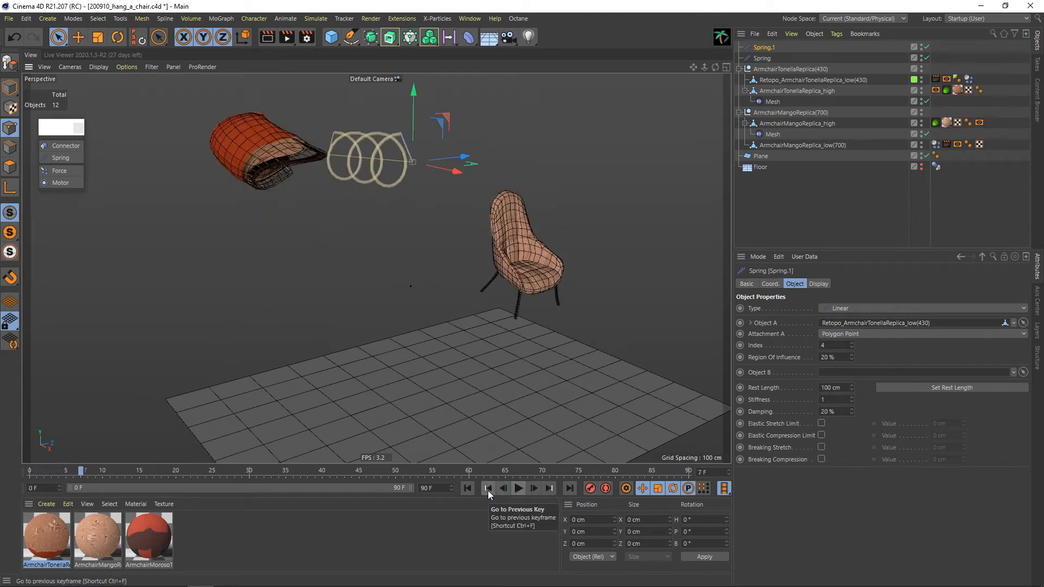
pyautogui.click(520, 488)
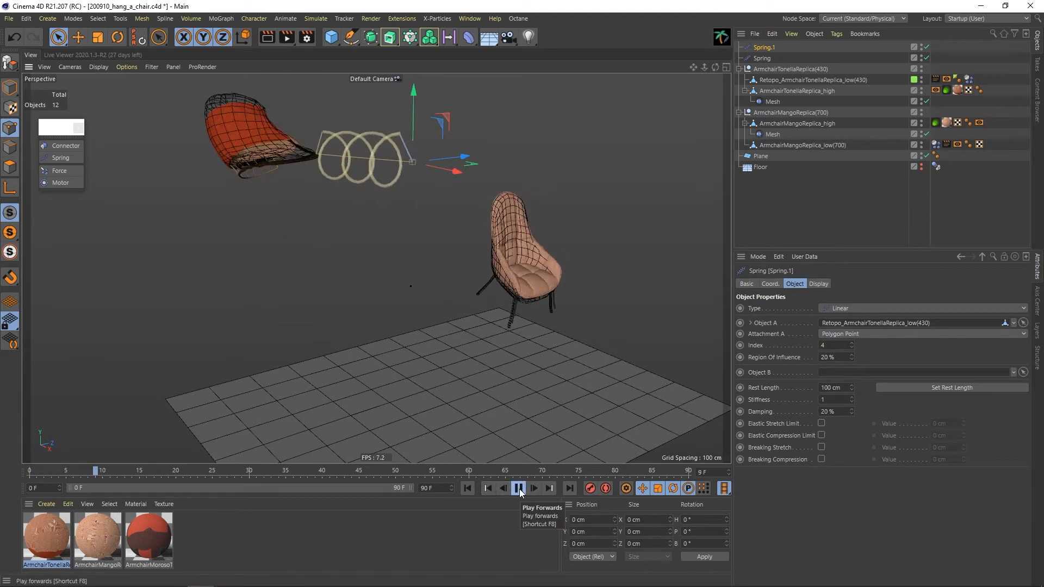
pyautogui.click(519, 488)
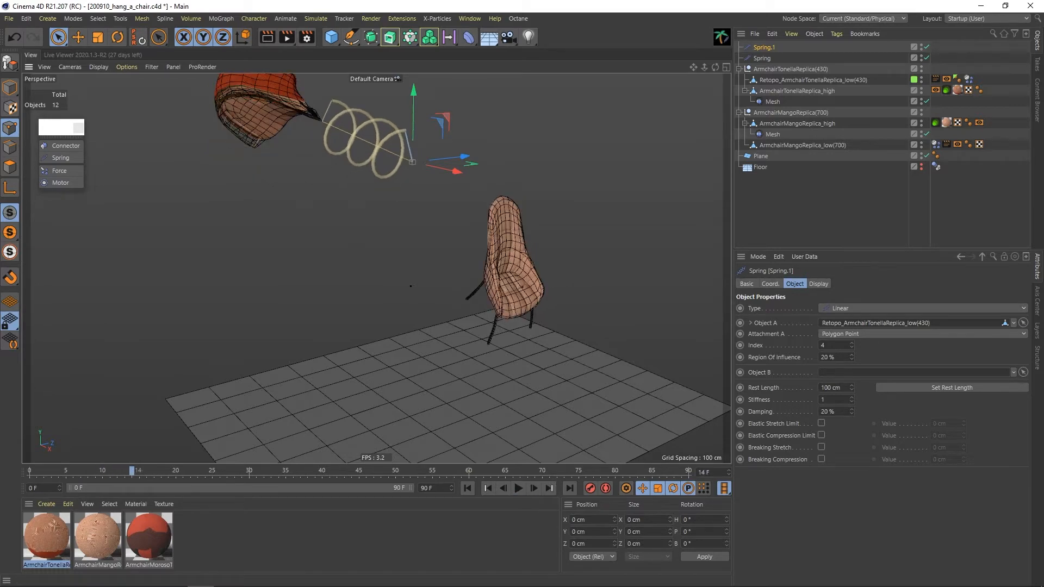
pyautogui.keyDown('alt'); pyautogui.moveTo(485, 279); pyautogui.dragTo(513, 286); pyautogui.keyUp('alt')
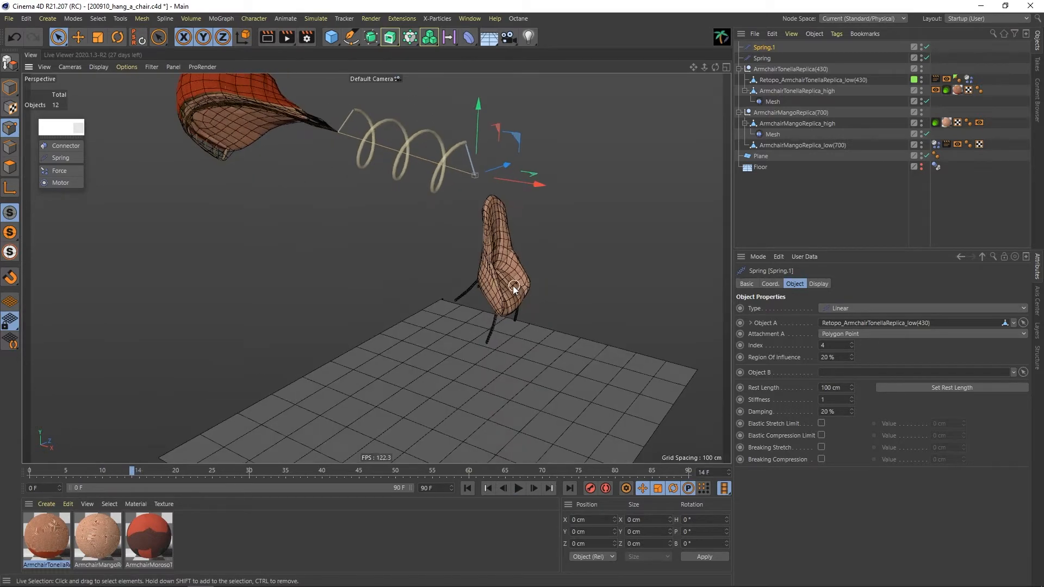
pyautogui.keyDown('alt'); pyautogui.moveTo(513, 285); pyautogui.dragTo(483, 288, button='right'); pyautogui.keyUp('alt')
pyautogui.keyDown('alt'); pyautogui.moveTo(482, 288); pyautogui.dragTo(501, 282); pyautogui.keyUp('alt')
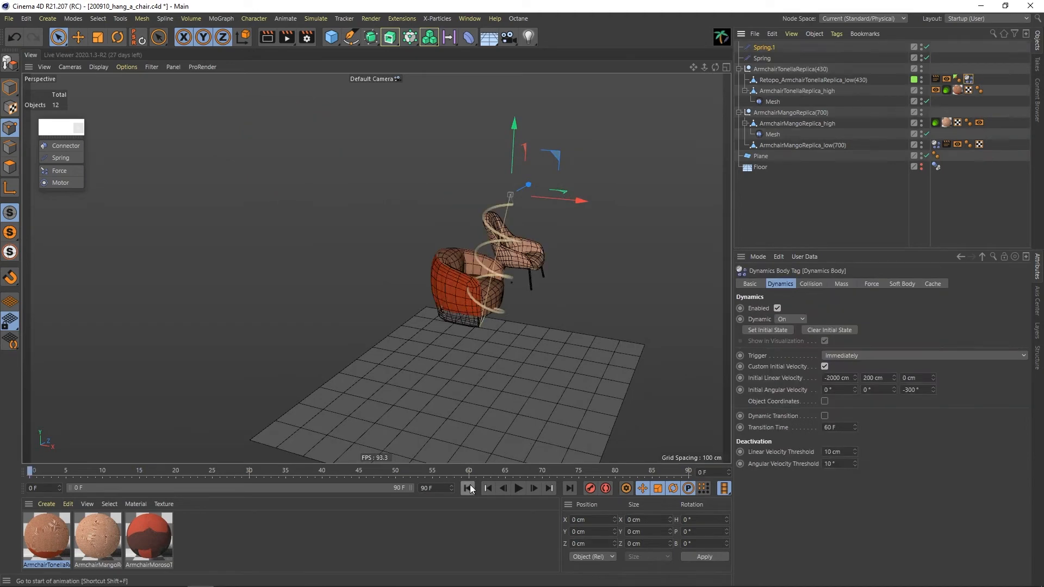
pyautogui.click(519, 488)
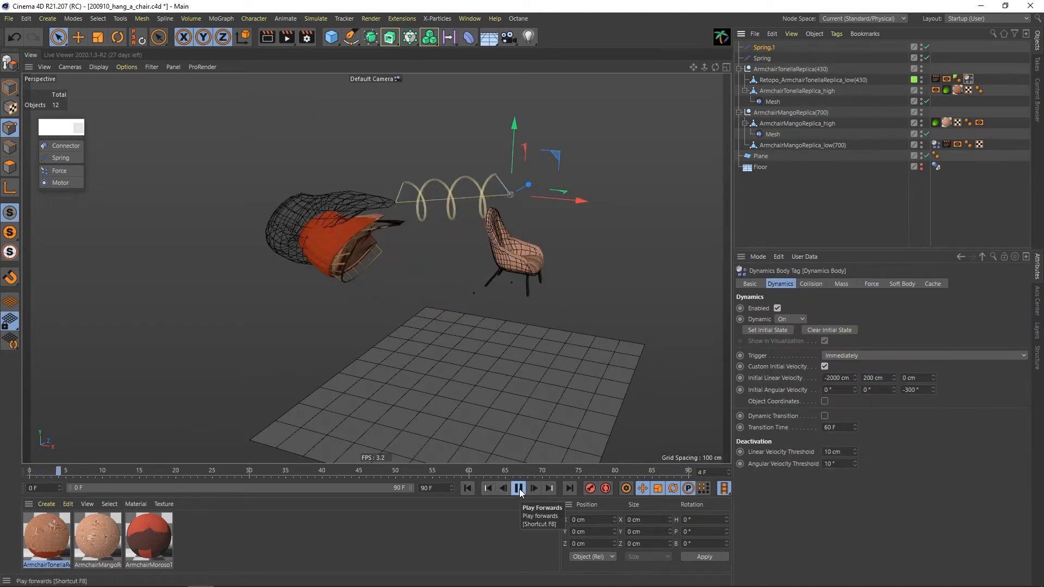
pyautogui.keyDown('alt'); pyautogui.moveTo(339, 283); pyautogui.dragTo(359, 193); pyautogui.keyUp('alt')
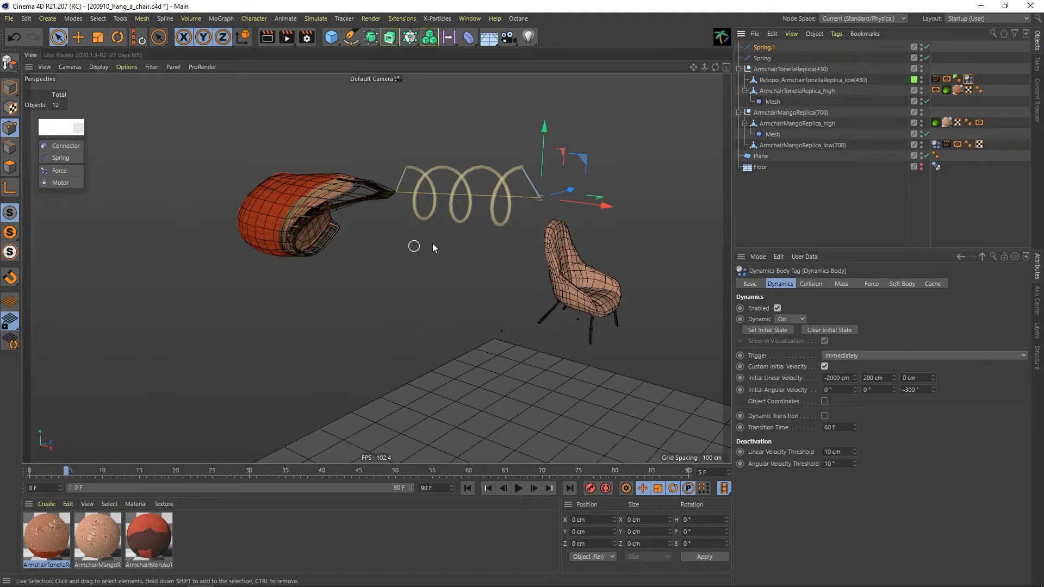
# Zero the X and Y Initial Linear Velocity in the Tonella armchair's Dynamics Body tag and disable Custom Initial Velocity
pyautogui.doubleClick(839, 378)
pyautogui.write('0')
pyautogui.press('Return')
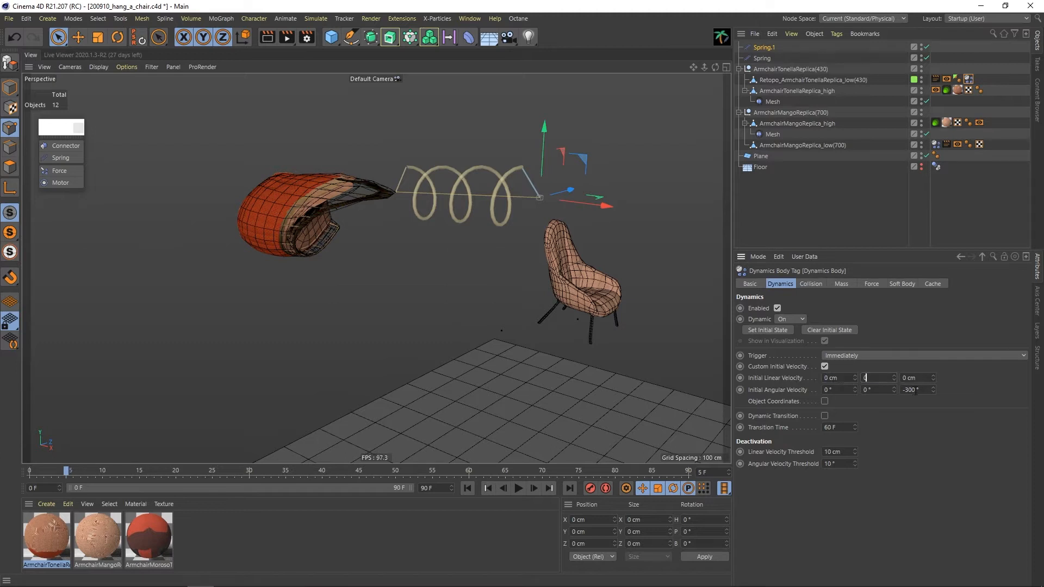
pyautogui.click(824, 366)
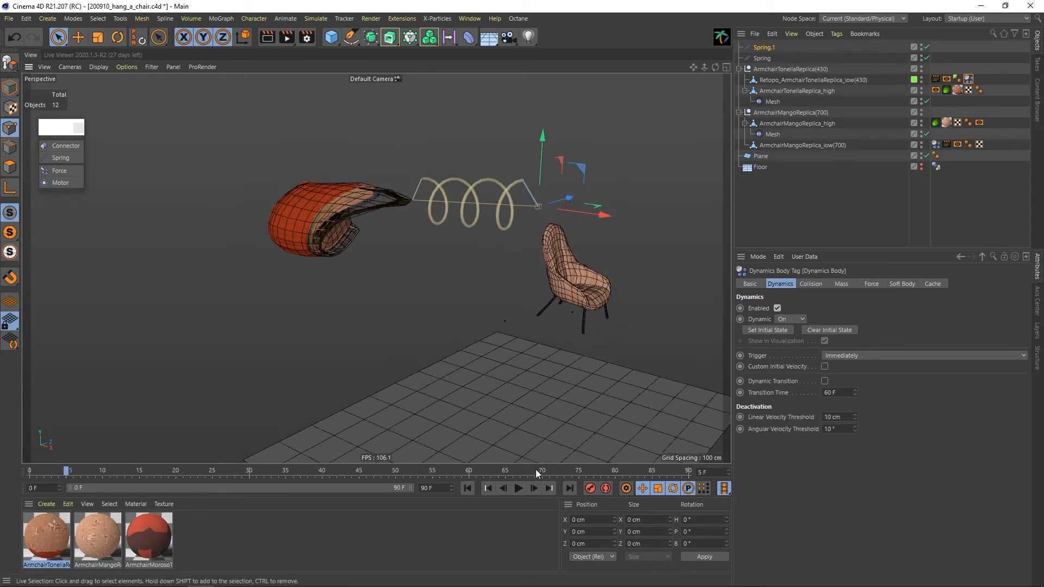
# Replay the simulation from the start, pause at frame 20 to inspect the hanging Tonella armchair, and resume playback
pyautogui.click(468, 488)
pyautogui.click(518, 488)
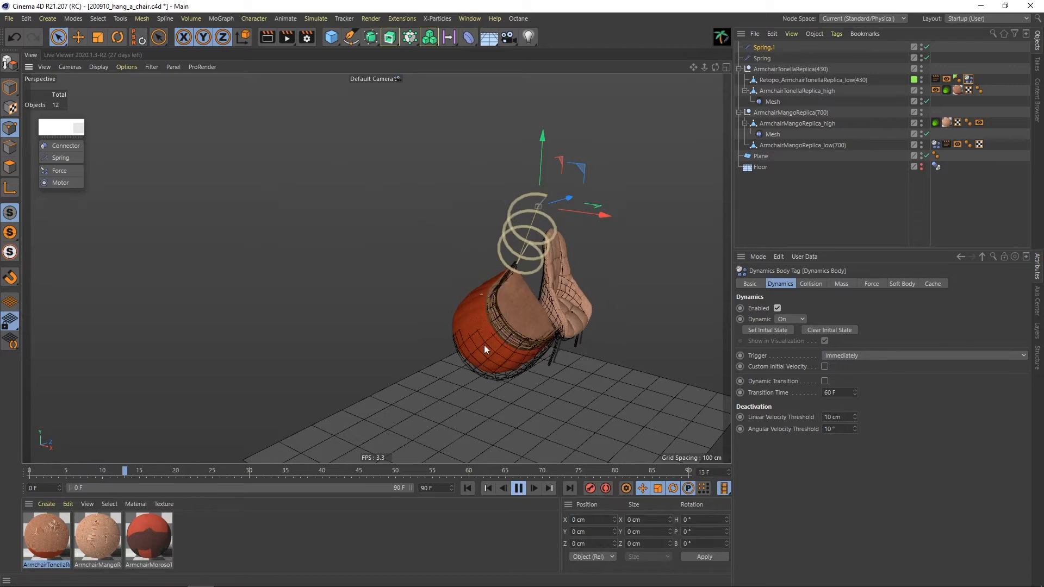
pyautogui.press('F8')
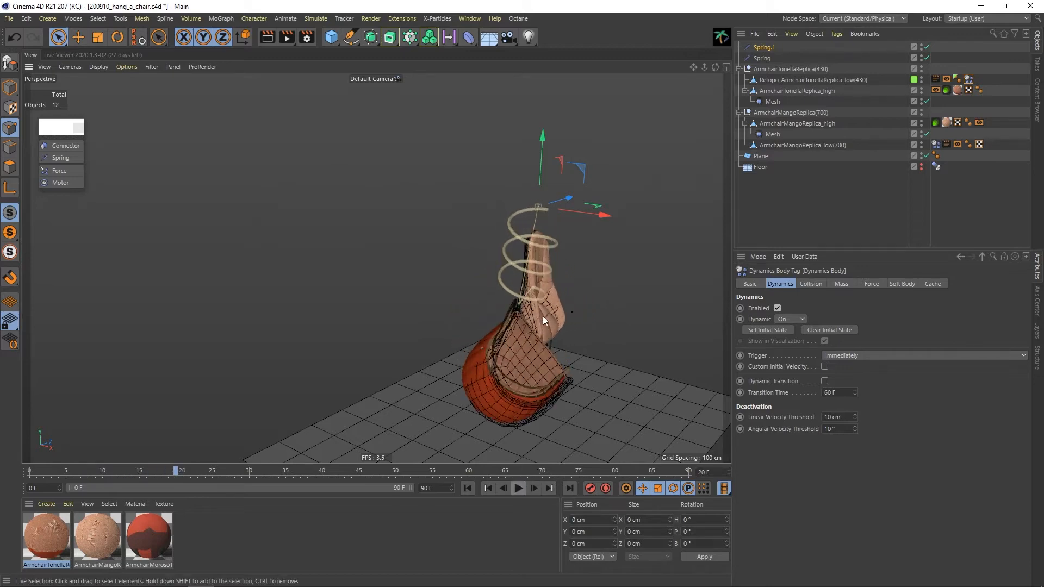
pyautogui.keyDown('alt'); pyautogui.moveTo(545, 306); pyautogui.dragTo(438, 295); pyautogui.keyUp('alt')
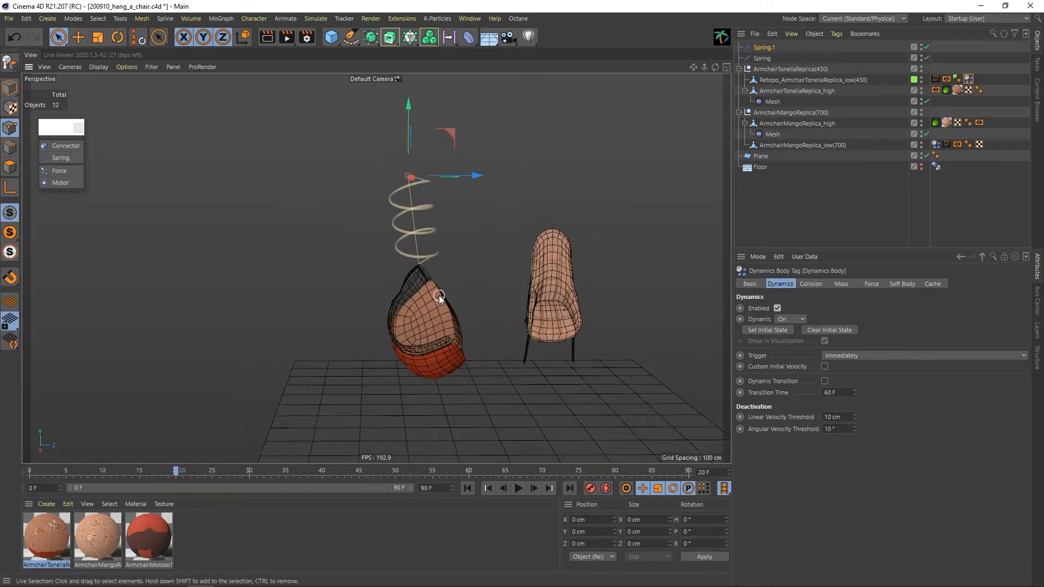
pyautogui.click(519, 487)
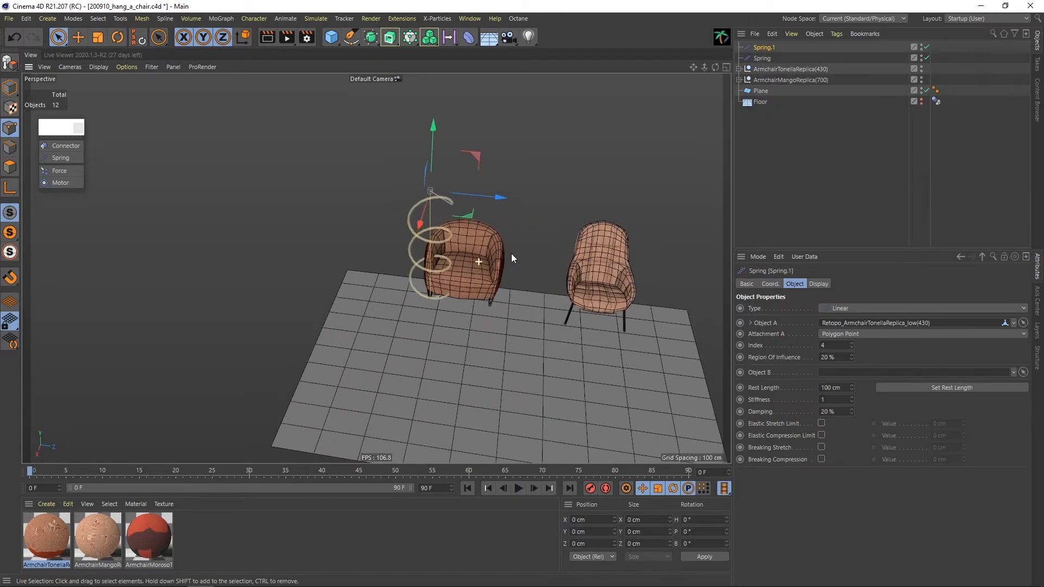
# Add a Null object and move it above and midway between the two armchairs
pyautogui.keyDown('alt'); pyautogui.moveTo(511, 253); pyautogui.dragTo(425, 277, button='middle'); pyautogui.keyUp('alt')
pyautogui.keyDown('alt'); pyautogui.moveTo(425, 277); pyautogui.dragTo(432, 282); pyautogui.keyUp('alt')
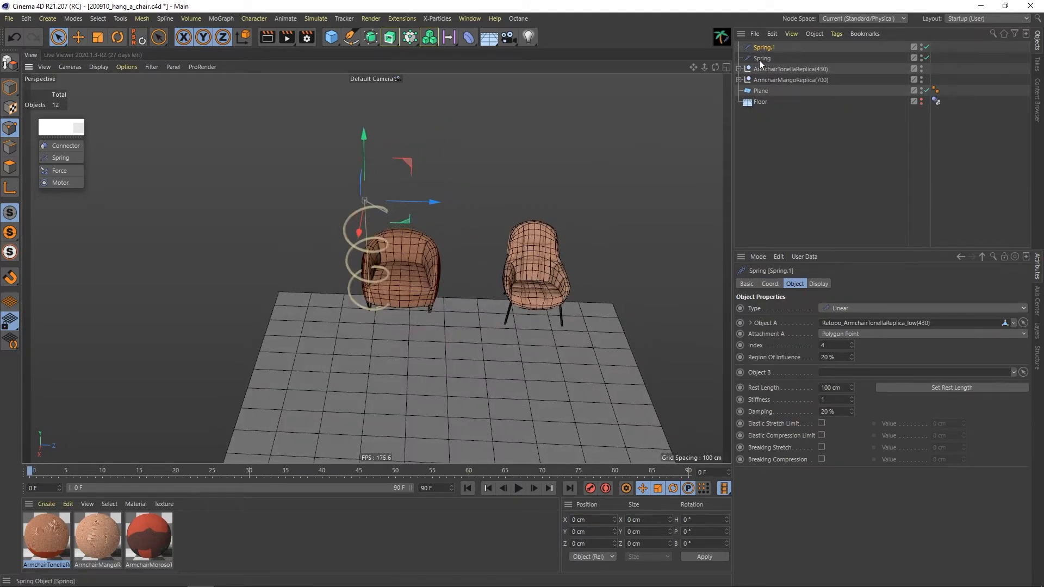
pyautogui.moveTo(330, 37); pyautogui.dragTo(373, 56)
pyautogui.scroll(-2, 453, 328)
pyautogui.moveTo(487, 329); pyautogui.dragTo(490, 196)
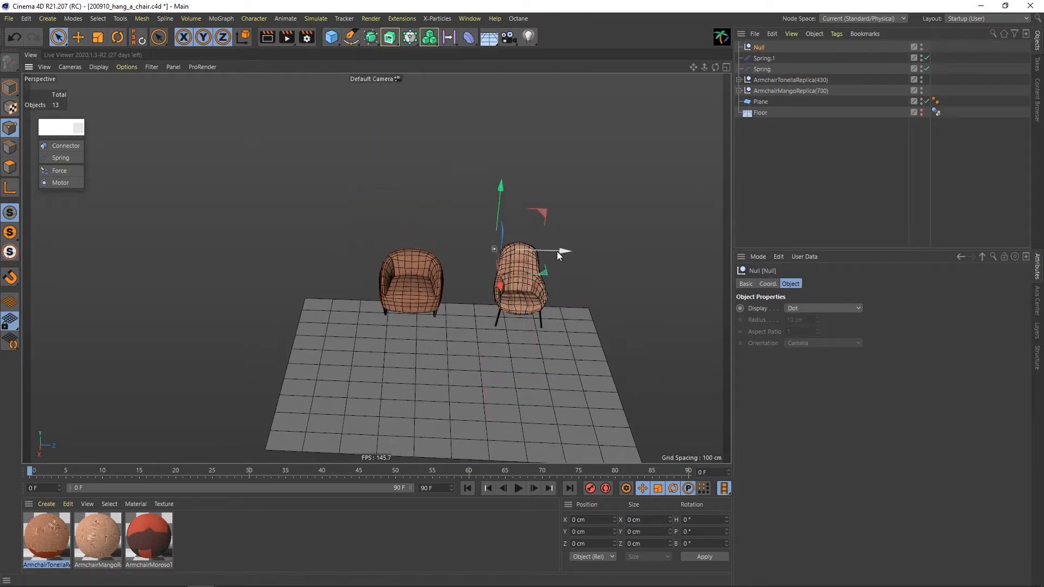
pyautogui.moveTo(559, 252); pyautogui.dragTo(529, 252)
pyautogui.keyDown('alt'); pyautogui.moveTo(442, 278); pyautogui.dragTo(408, 348); pyautogui.keyUp('alt')
pyautogui.moveTo(498, 299); pyautogui.dragTo(475, 209)
# Set the Null's Display to Circle
pyautogui.click(787, 307)
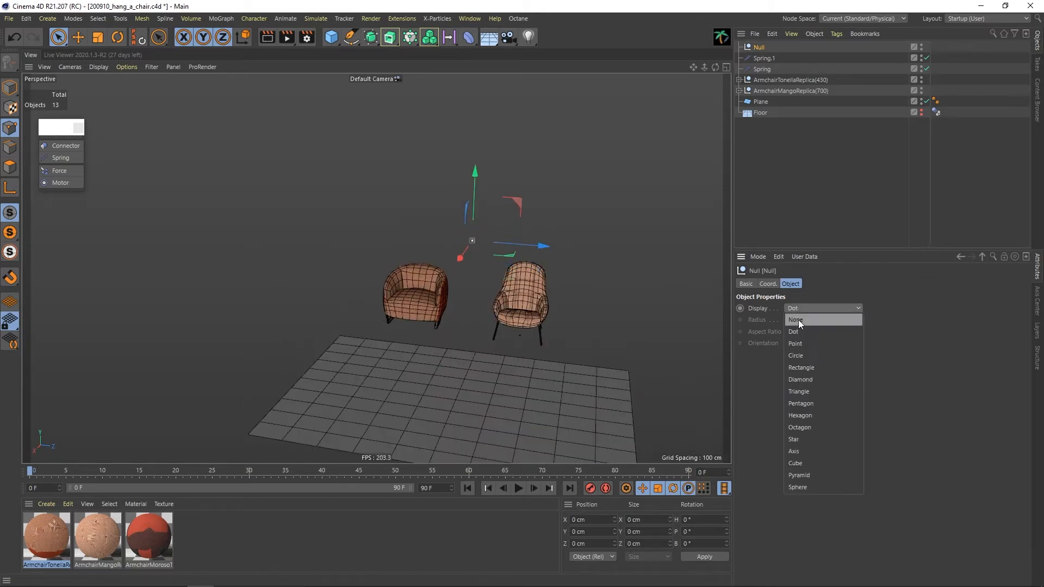
pyautogui.click(798, 359)
pyautogui.keyDown('alt'); pyautogui.moveTo(469, 242); pyautogui.dragTo(524, 202); pyautogui.keyUp('alt')
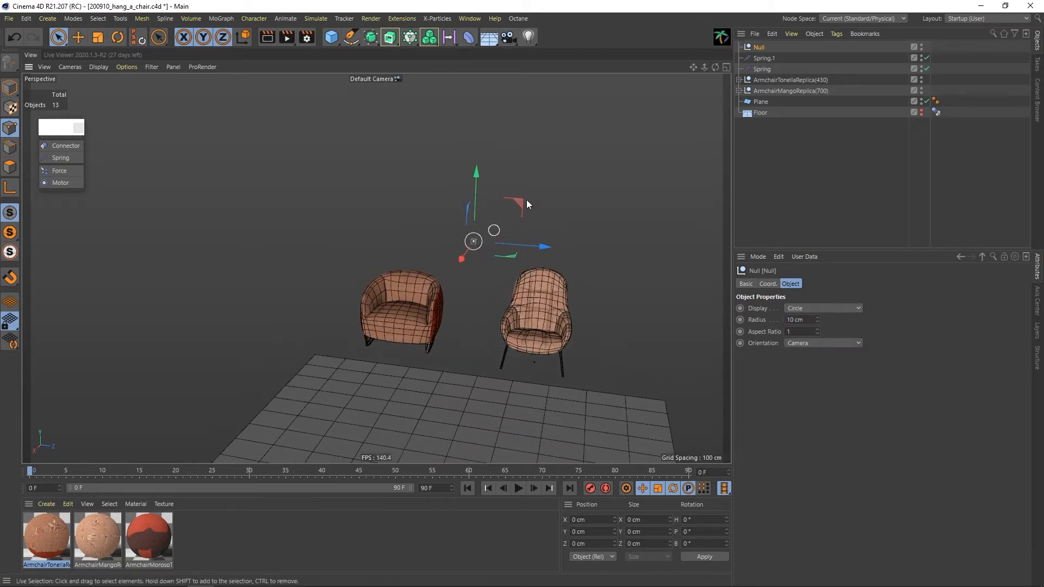
# Make both Spring objects children of the Null and select the Null
pyautogui.click(772, 58)
pyautogui.keyDown('shift'); pyautogui.click(760, 68); pyautogui.keyUp('shift')
pyautogui.moveTo(759, 61); pyautogui.dragTo(759, 46)
pyautogui.click(758, 45)
pyautogui.moveTo(522, 306)
pyautogui.keyDown('alt'); pyautogui.mouseDown()
pyautogui.moveTo(521, 324)
pyautogui.moveTo(524, 312)
pyautogui.mouseUp(); pyautogui.keyUp('alt')
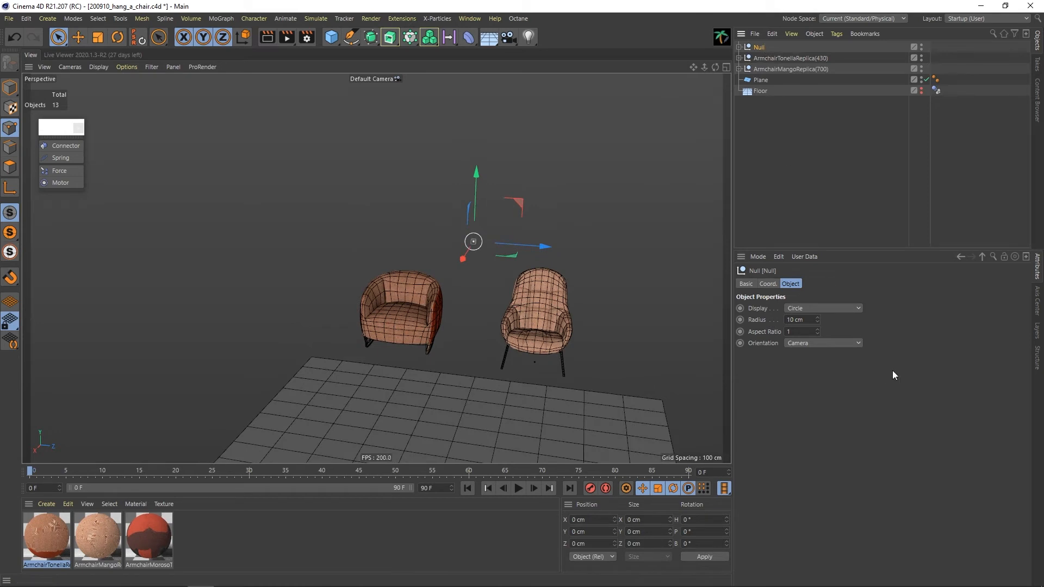
# Test-rotate the Null with its heading value, then keyframe its heading (R.H) at 0° on frame 0
pyautogui.click(754, 282)
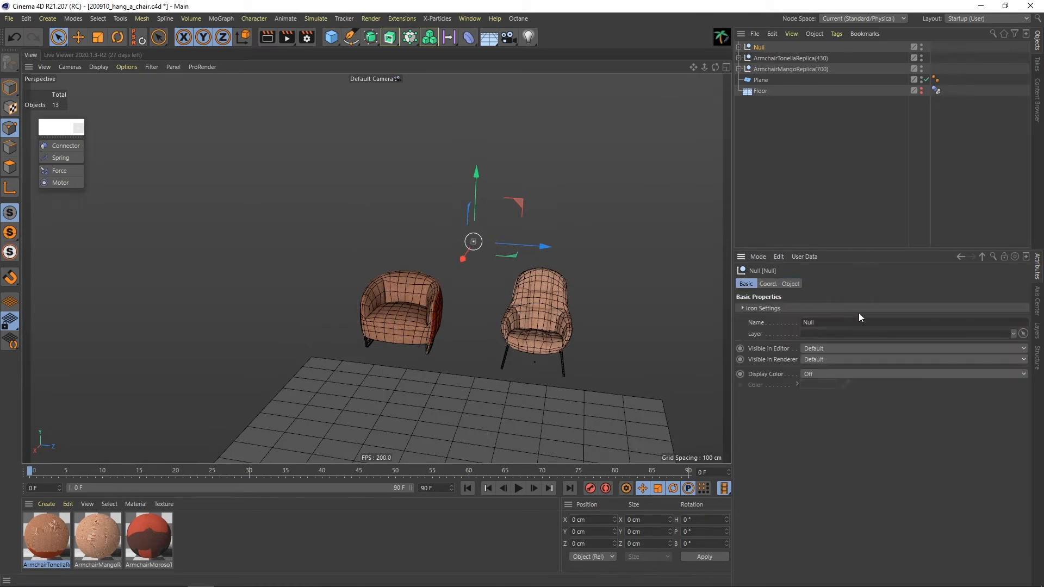
pyautogui.click(767, 284)
pyautogui.moveTo(930, 334); pyautogui.dragTo(911, 303)
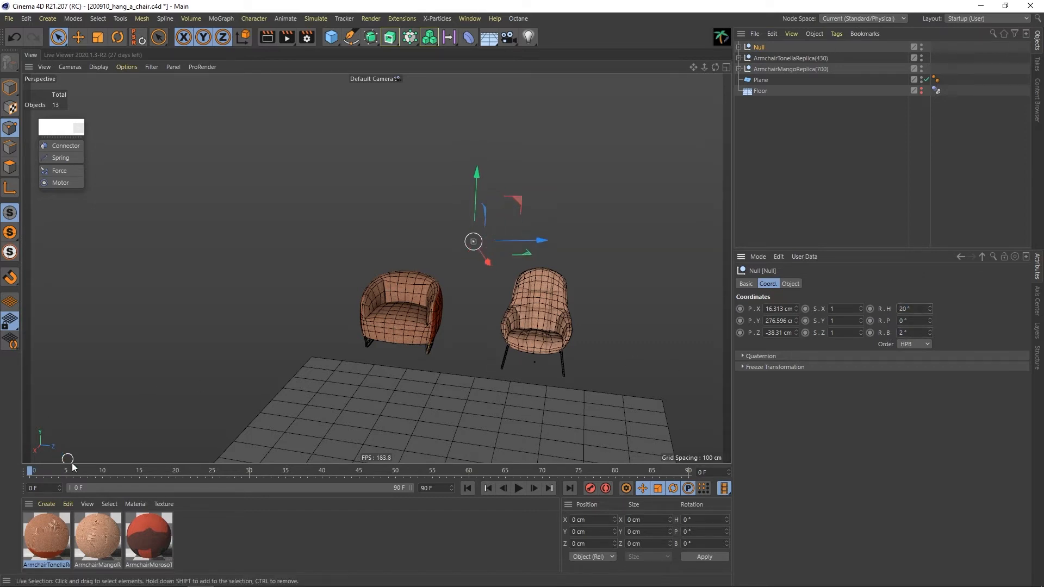
pyautogui.keyDown('ctrl'); pyautogui.click(870, 308); pyautogui.keyUp('ctrl')
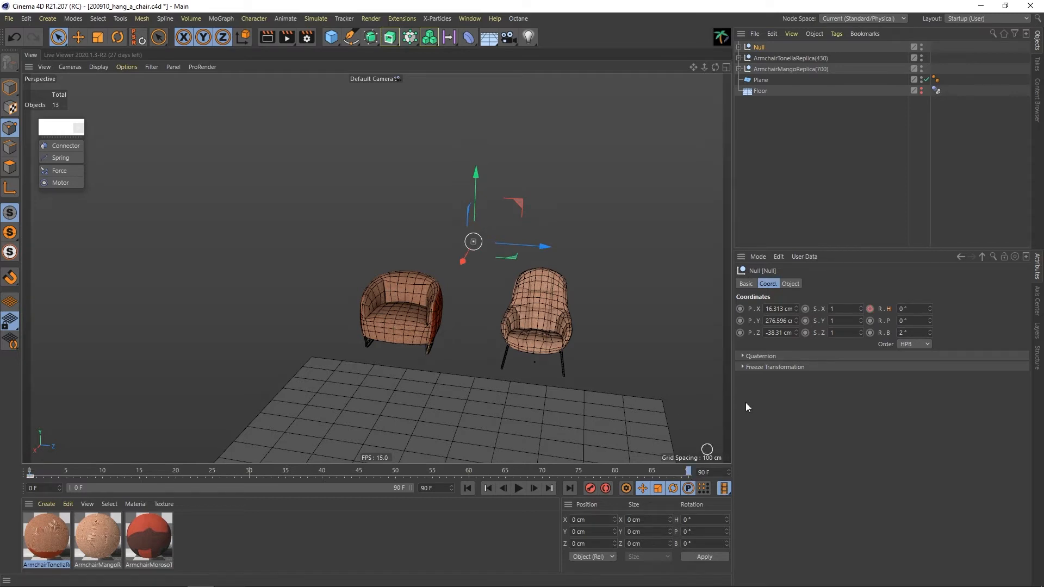
# Set the Null's heading (R.H) to 1080° at frame 90 and keyframe it
pyautogui.write('108')
pyautogui.press('Return')
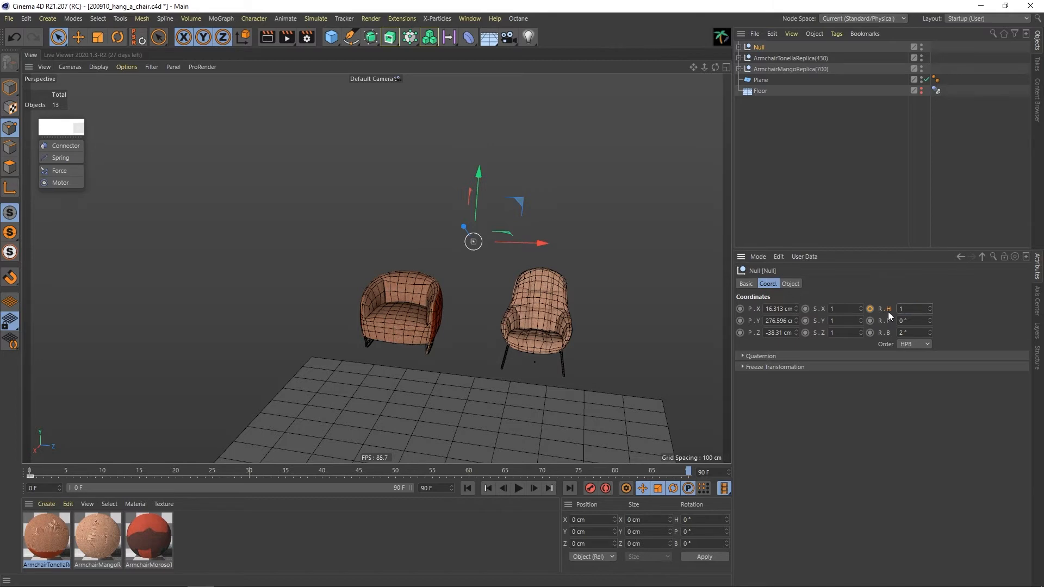
pyautogui.write('080')
pyautogui.press('Return')
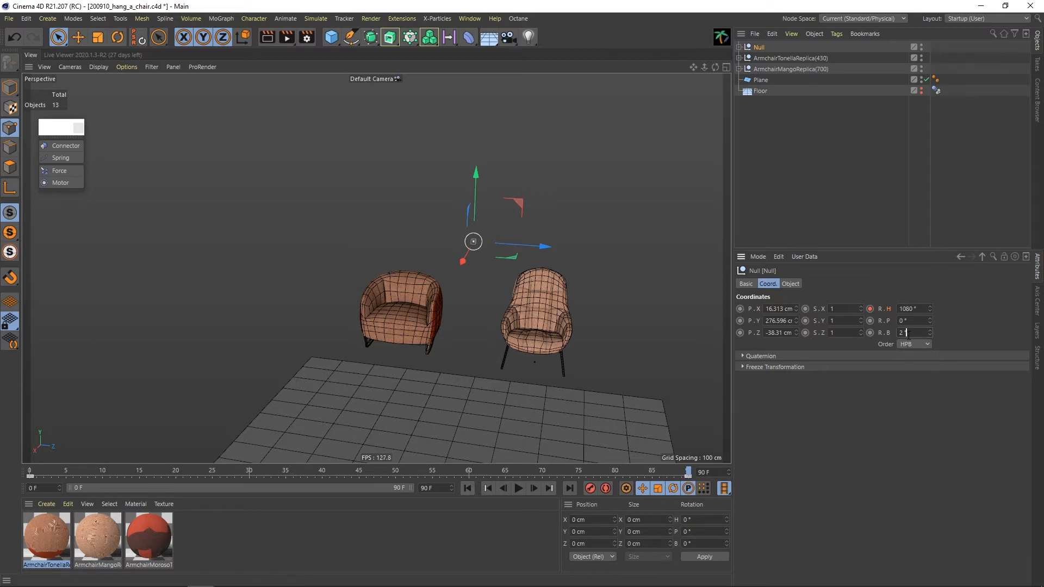
pyautogui.press('Escape')
# Play the simulation with both Springs selected, pause at frame 40 to examine the armchairs swinging around the Null, and return to frame 0
pyautogui.click(519, 488)
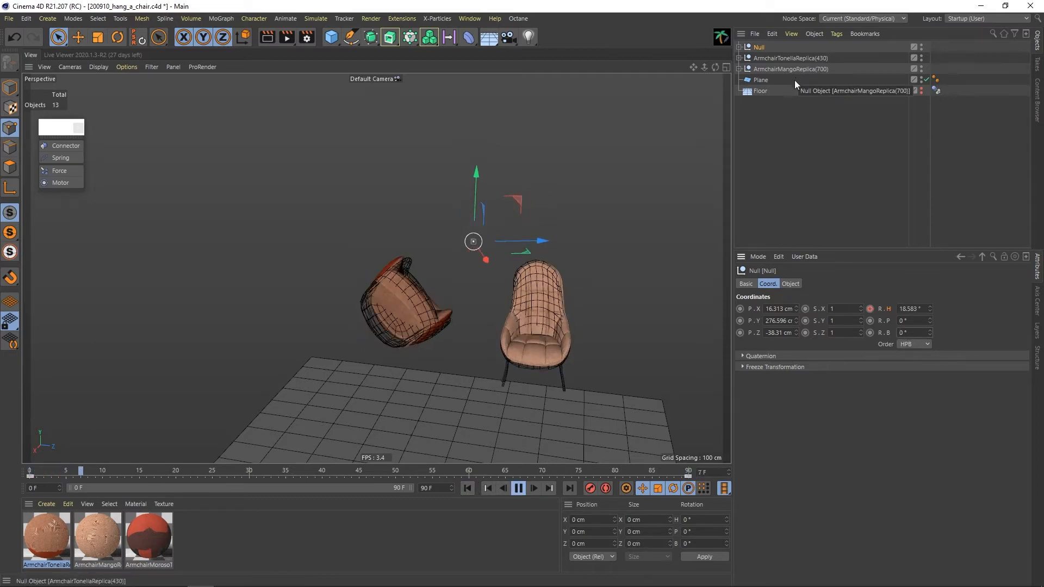
pyautogui.click(738, 47)
pyautogui.moveTo(789, 55); pyautogui.dragTo(770, 71)
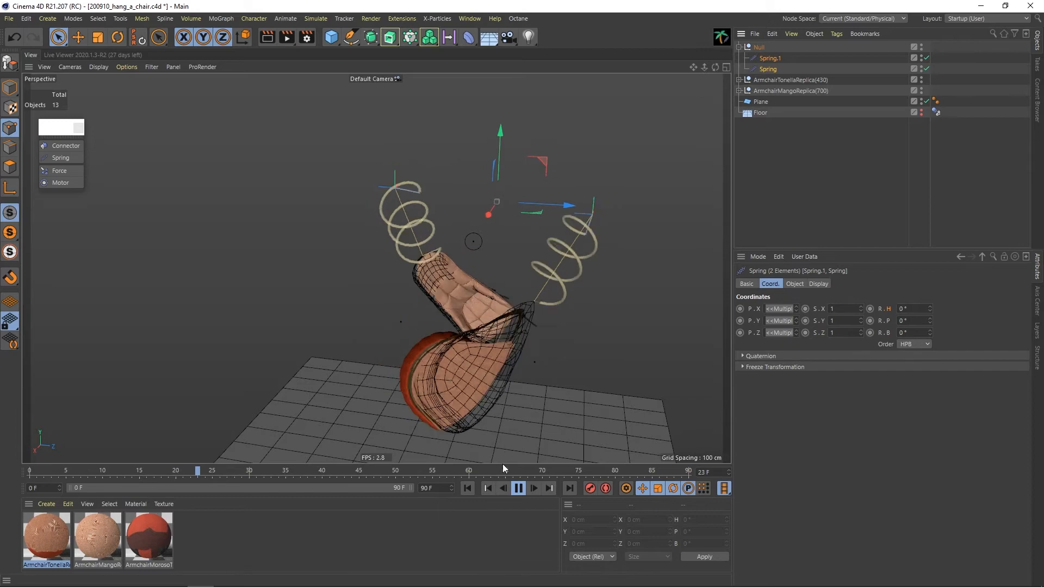
pyautogui.click(518, 491)
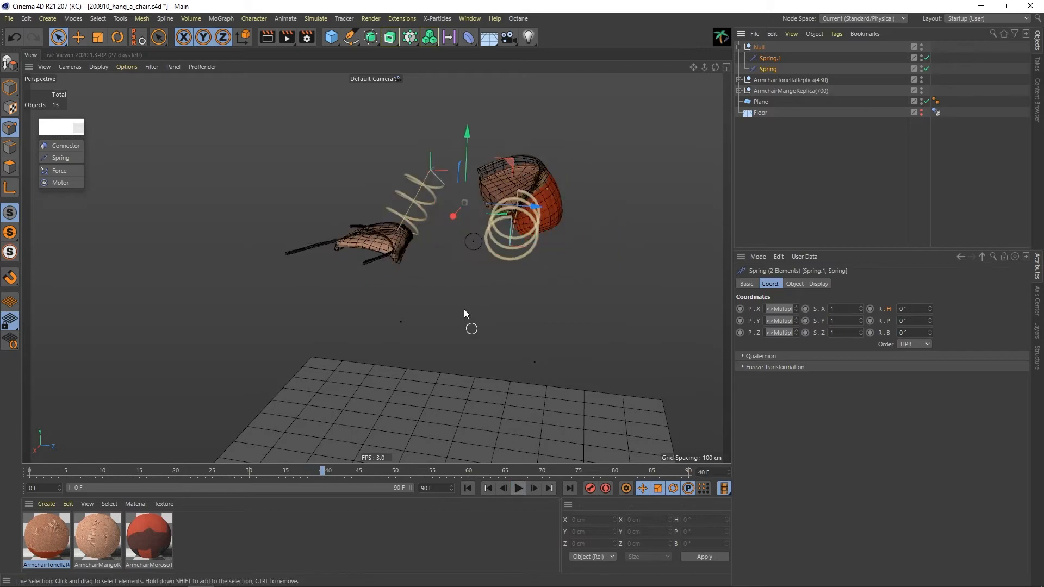
pyautogui.keyDown('alt'); pyautogui.moveTo(465, 309); pyautogui.dragTo(400, 239); pyautogui.keyUp('alt')
pyautogui.keyDown('alt'); pyautogui.moveTo(400, 239); pyautogui.dragTo(402, 263, button='middle'); pyautogui.keyUp('alt')
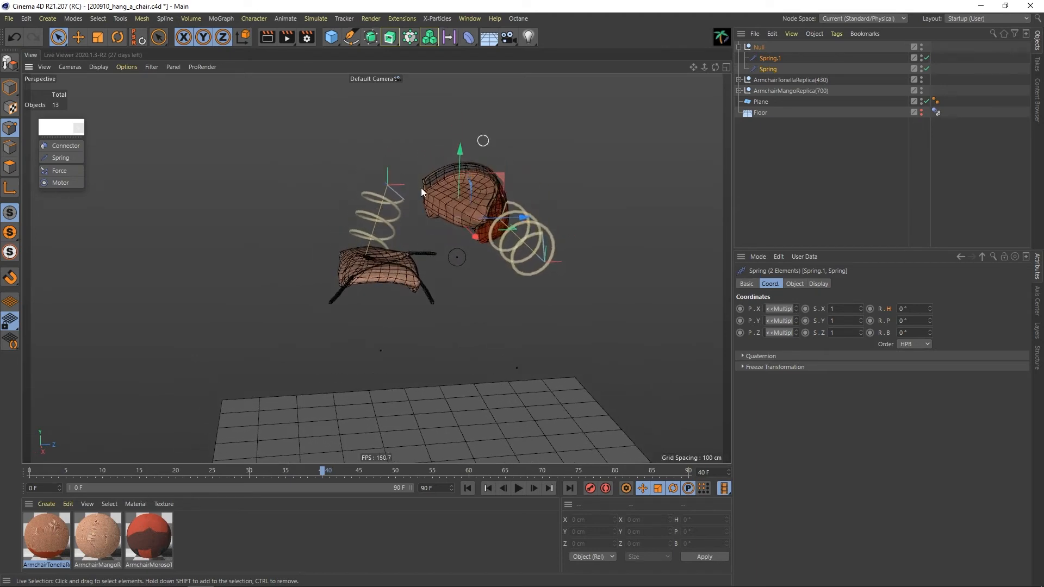
pyautogui.keyDown('alt'); pyautogui.moveTo(410, 253); pyautogui.dragTo(424, 251, button='right'); pyautogui.keyUp('alt')
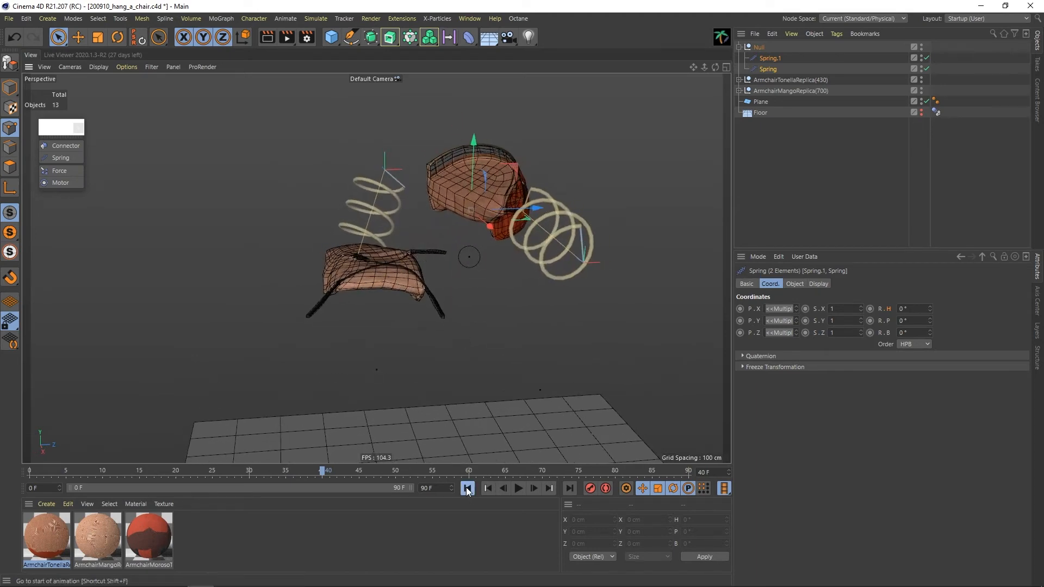
pyautogui.click(467, 487)
pyautogui.scroll(5, 376, 342)
pyautogui.keyDown('alt'); pyautogui.moveTo(376, 331); pyautogui.dragTo(377, 327); pyautogui.keyUp('alt')
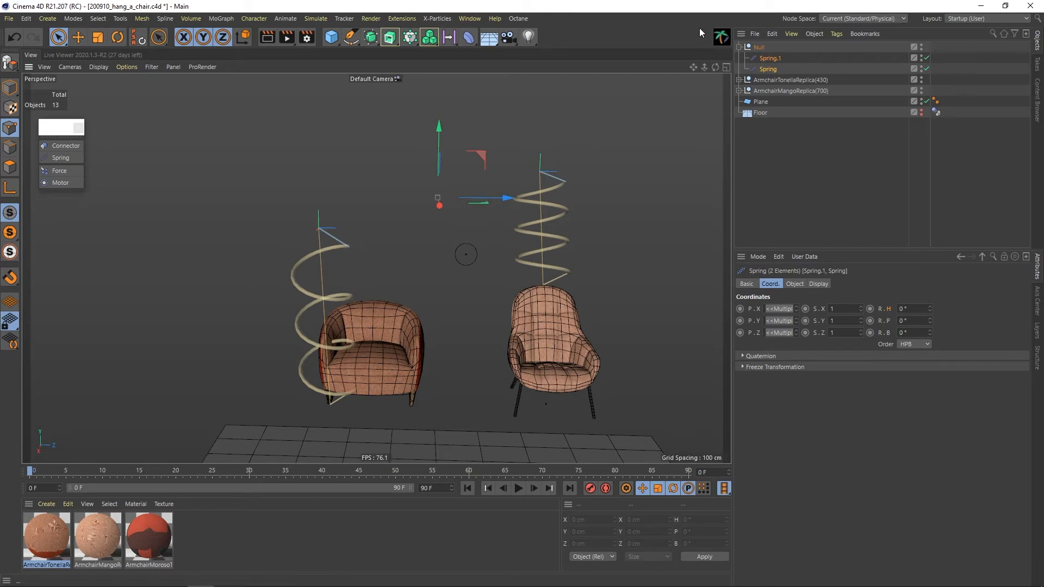
# View the Spring Break script's code in the Script Manager, and close the manager
pyautogui.click(400, 19)
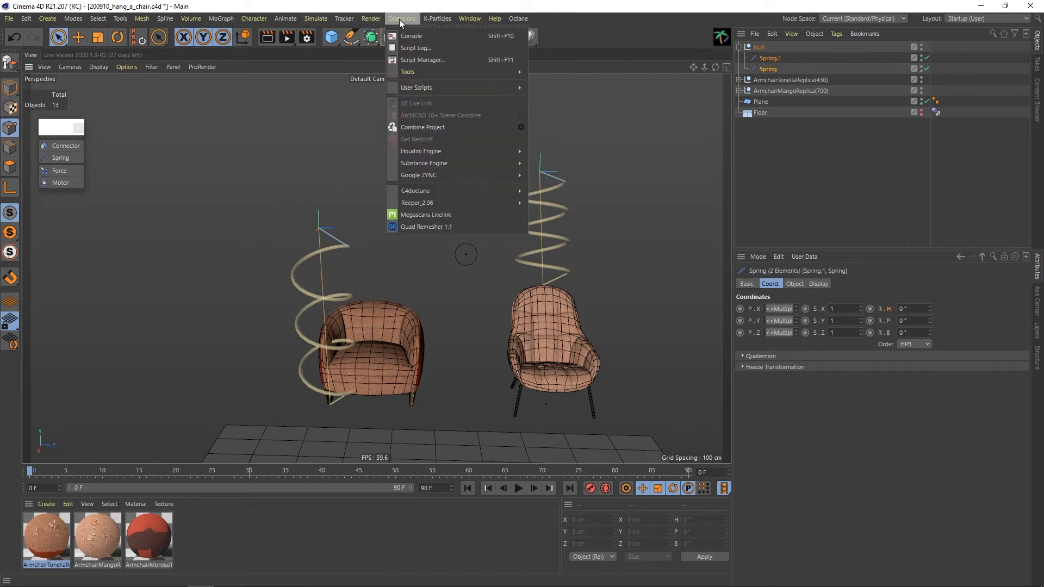
pyautogui.click(422, 60)
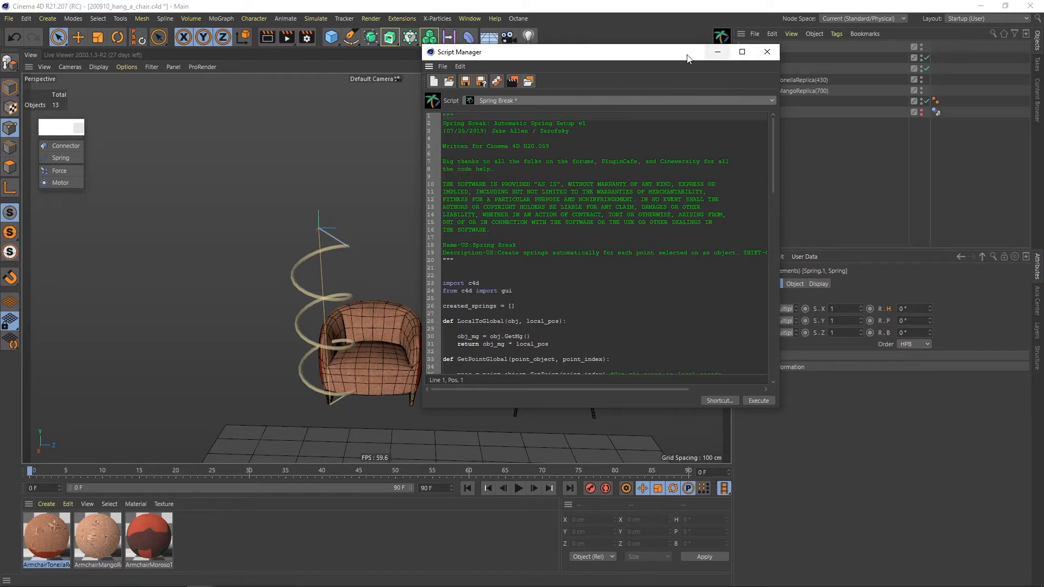
pyautogui.click(767, 51)
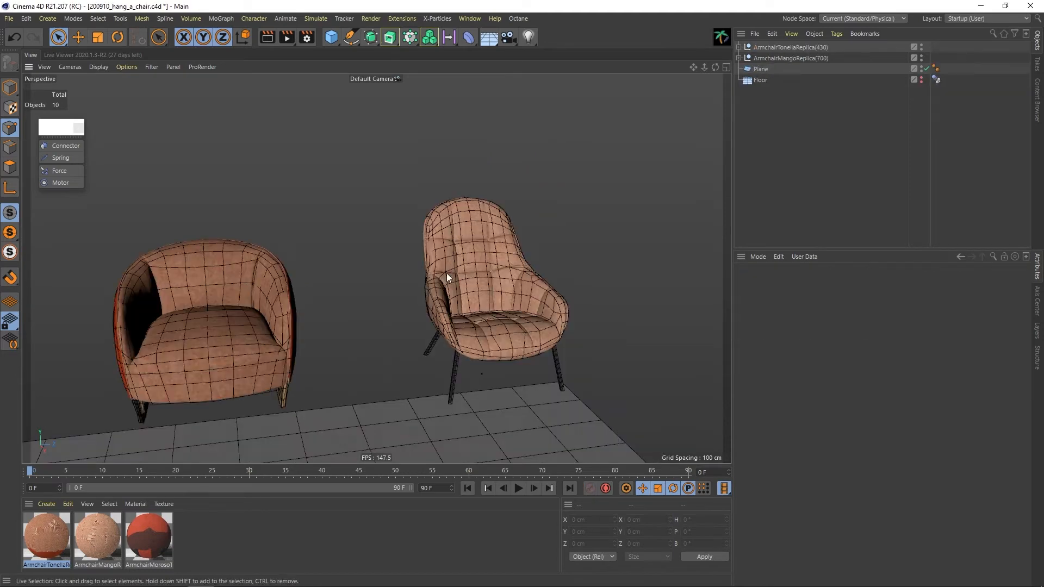
# Examine the dynamics settings of the Dynamics Body tag on ArmchairMangoReplica_low(700), and clear the selection
pyautogui.scroll(-3, 481, 256)
pyautogui.scroll(4, 449, 259)
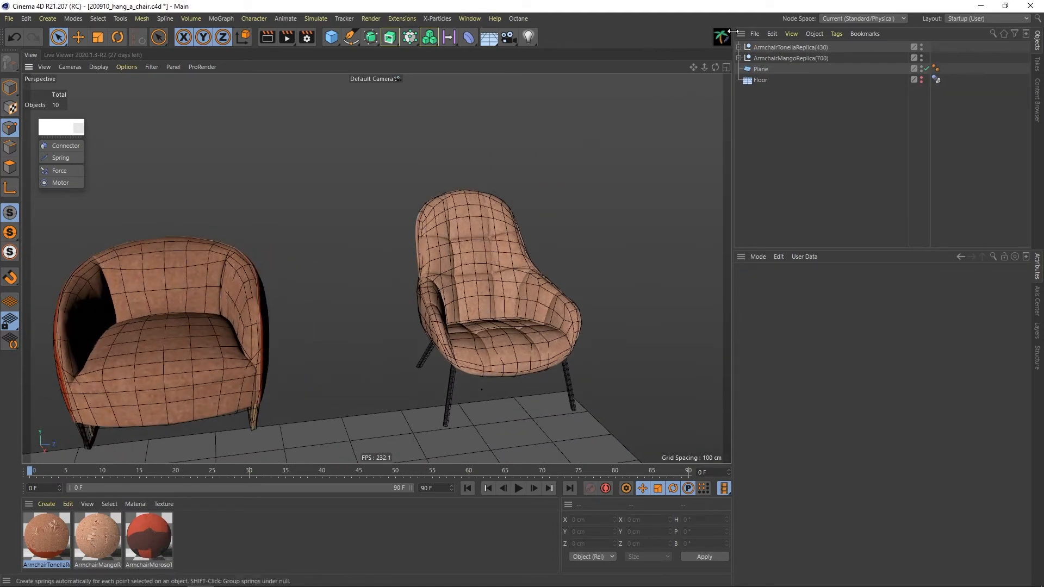
pyautogui.click(739, 57)
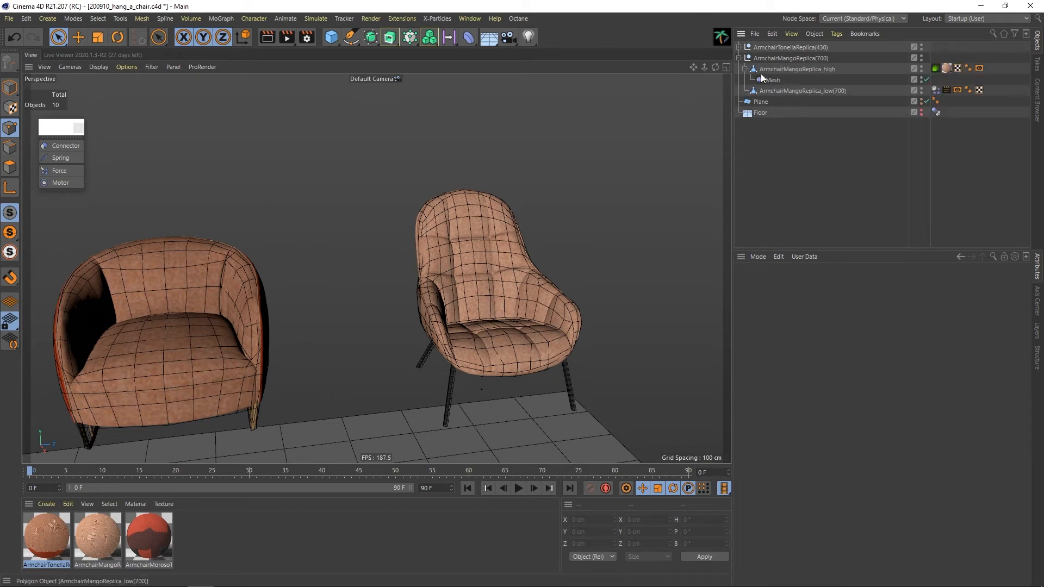
pyautogui.click(935, 90)
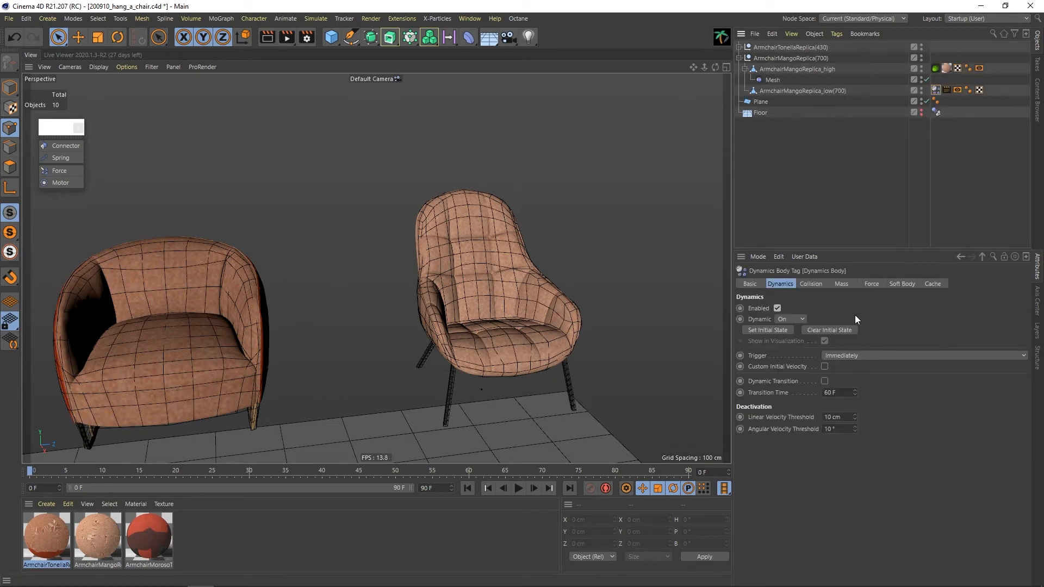
pyautogui.click(799, 188)
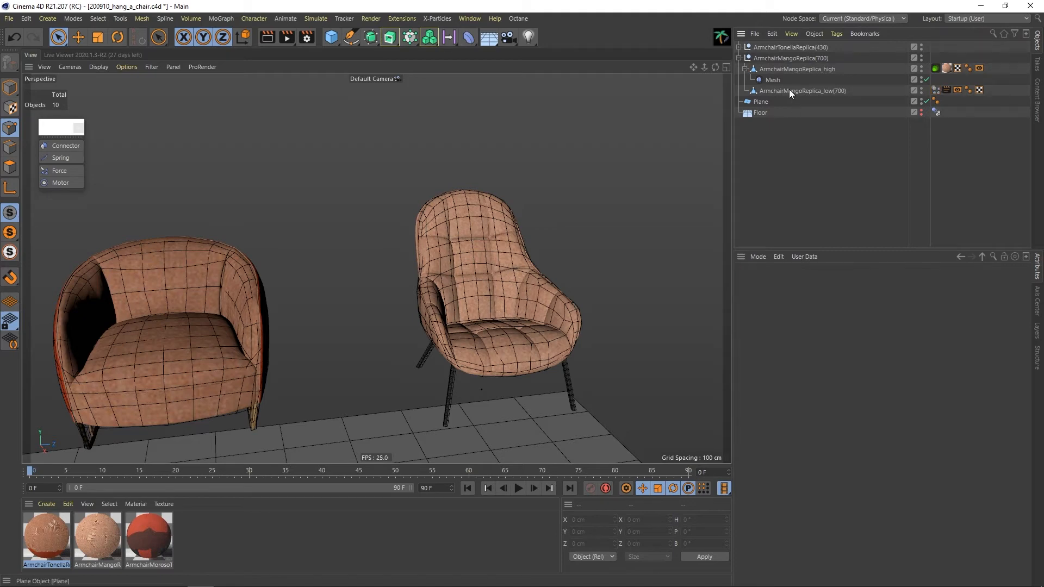
# Frame the ArmchairTonellaReplica(430) group in the view, play the simulation briefly, and return to frame 0
pyautogui.click(794, 48)
pyautogui.press('o')
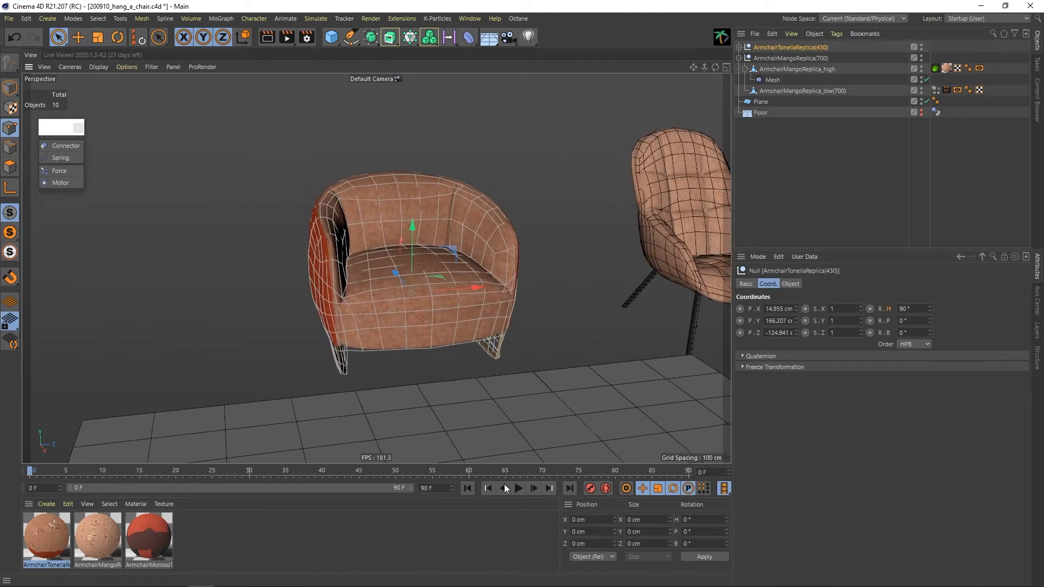
pyautogui.click(518, 488)
pyautogui.click(467, 488)
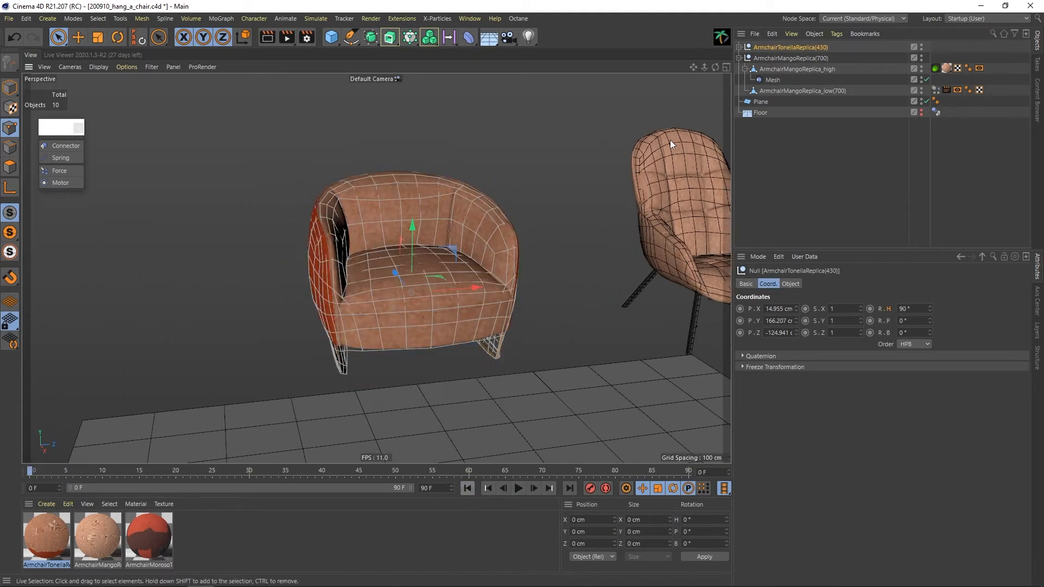
# Select seven points along the front seat edge of the low-poly Tonella mesh and create a Spring for each with the Spring Break script
pyautogui.click(739, 48)
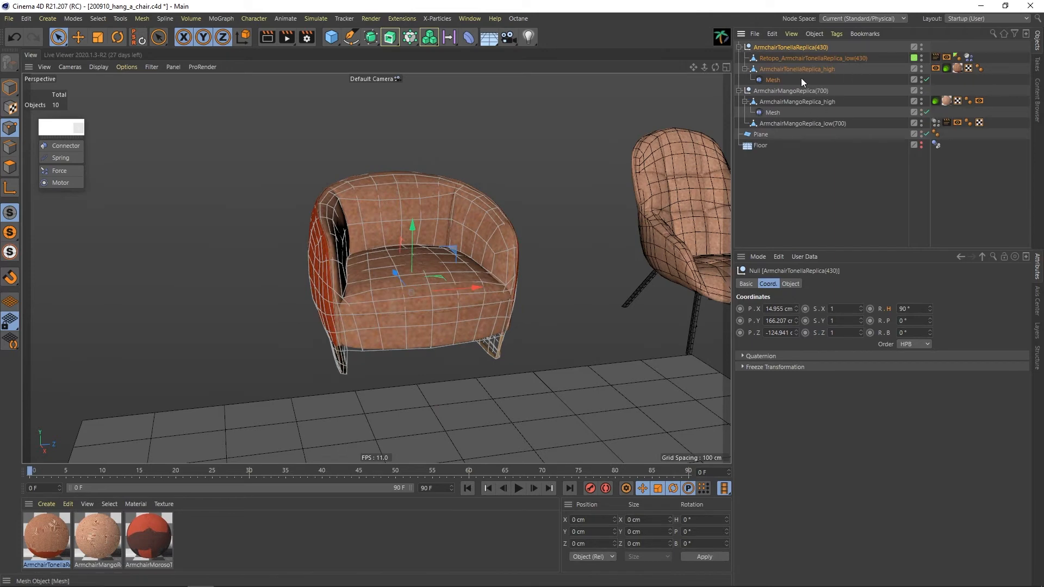
pyautogui.click(795, 57)
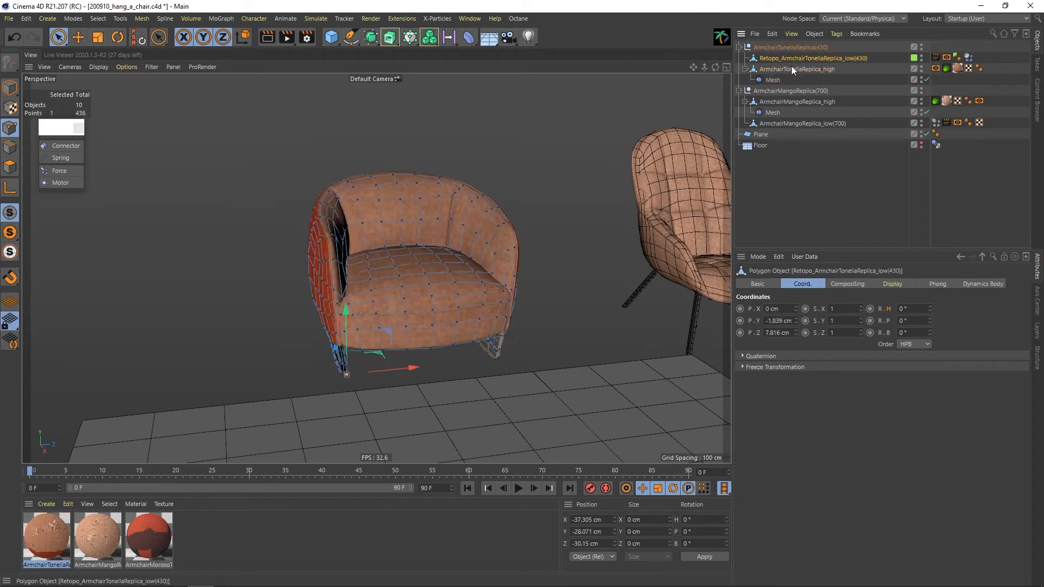
pyautogui.moveTo(335, 204)
pyautogui.keyDown('alt'); pyautogui.mouseDown()
pyautogui.moveTo(375, 263)
pyautogui.moveTo(440, 324)
pyautogui.moveTo(408, 333)
pyautogui.moveTo(480, 314)
pyautogui.moveTo(450, 286)
pyautogui.moveTo(415, 295)
pyautogui.moveTo(573, 305)
pyautogui.mouseUp(); pyautogui.keyUp('alt')
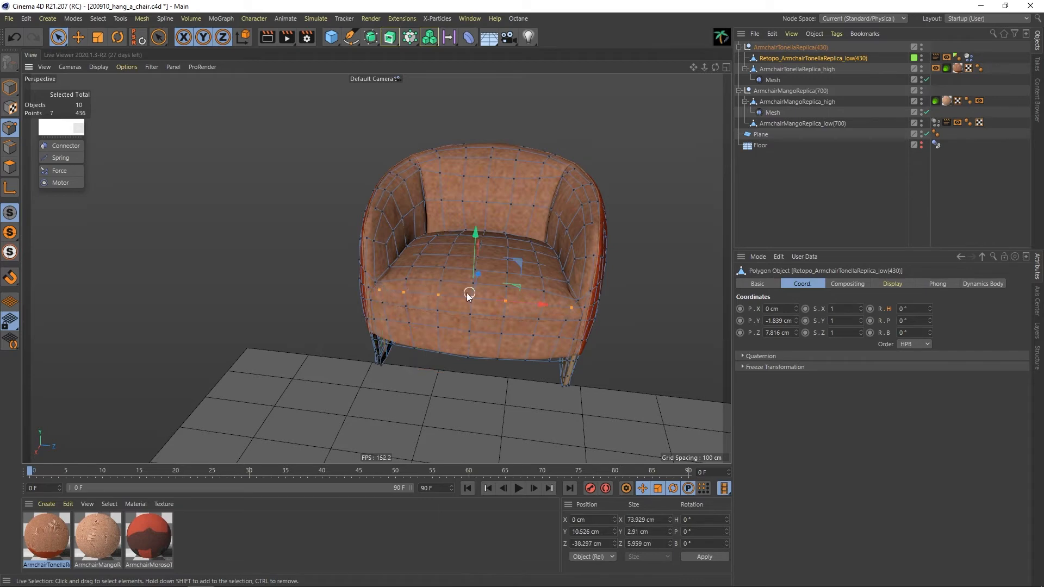
pyautogui.keyDown('alt'); pyautogui.moveTo(468, 291); pyautogui.dragTo(438, 296); pyautogui.keyUp('alt')
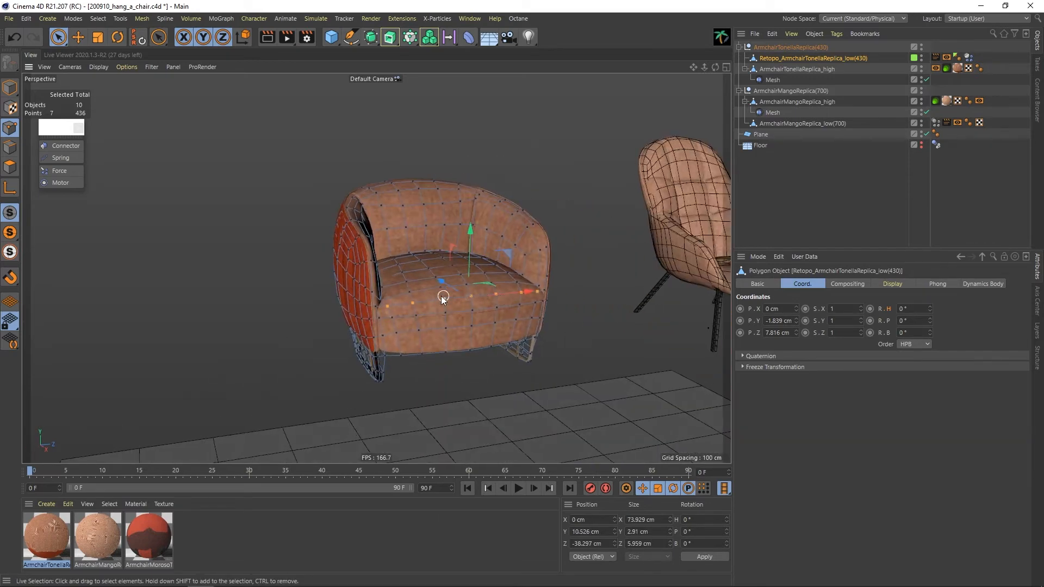
pyautogui.click(720, 37)
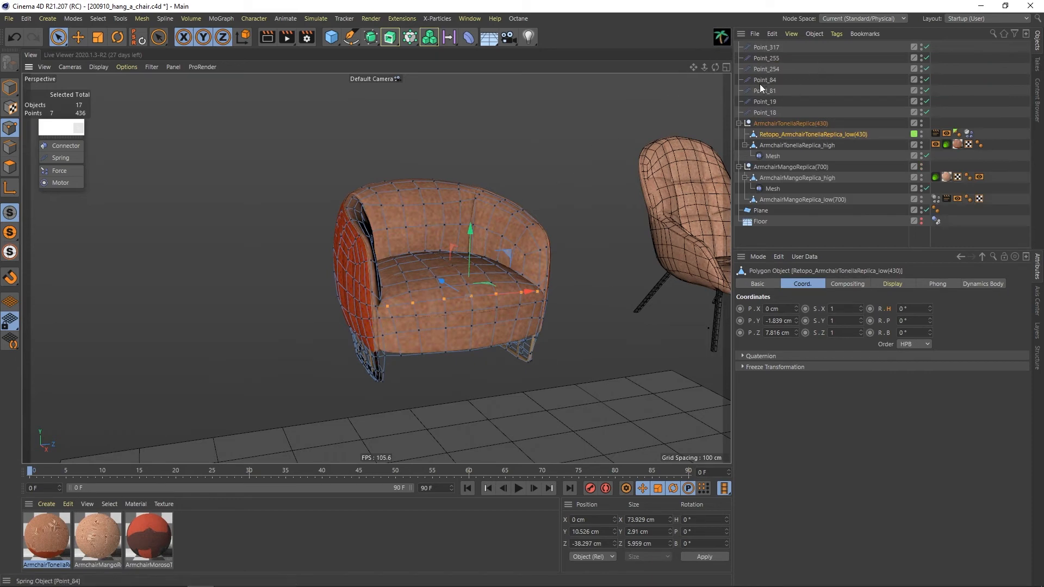
# Select all seven point Springs, play the simulation to watch the Tonella armchair hang, and return to frame 0
pyautogui.moveTo(790, 45); pyautogui.dragTo(761, 113)
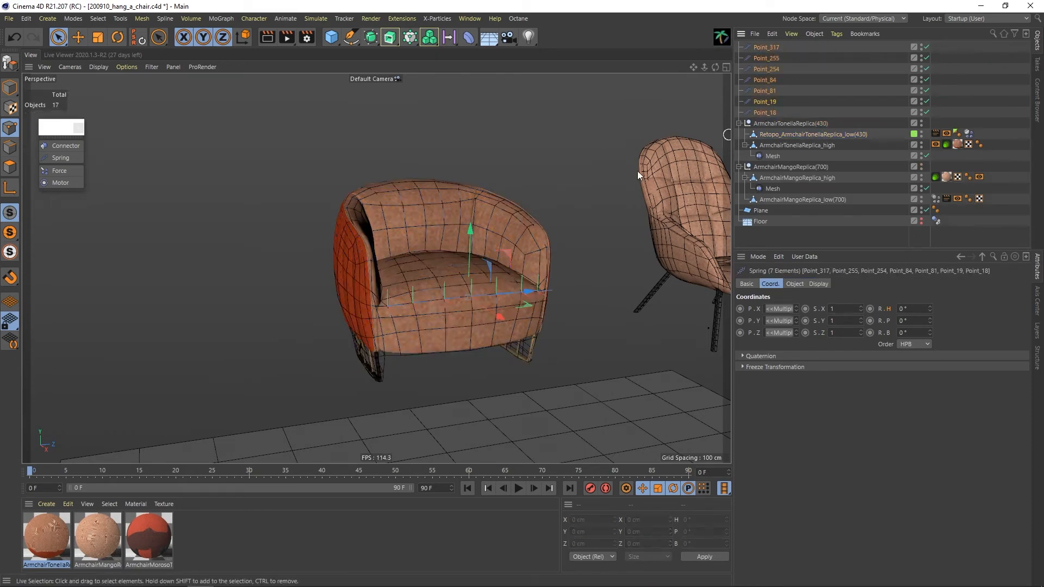
pyautogui.click(519, 488)
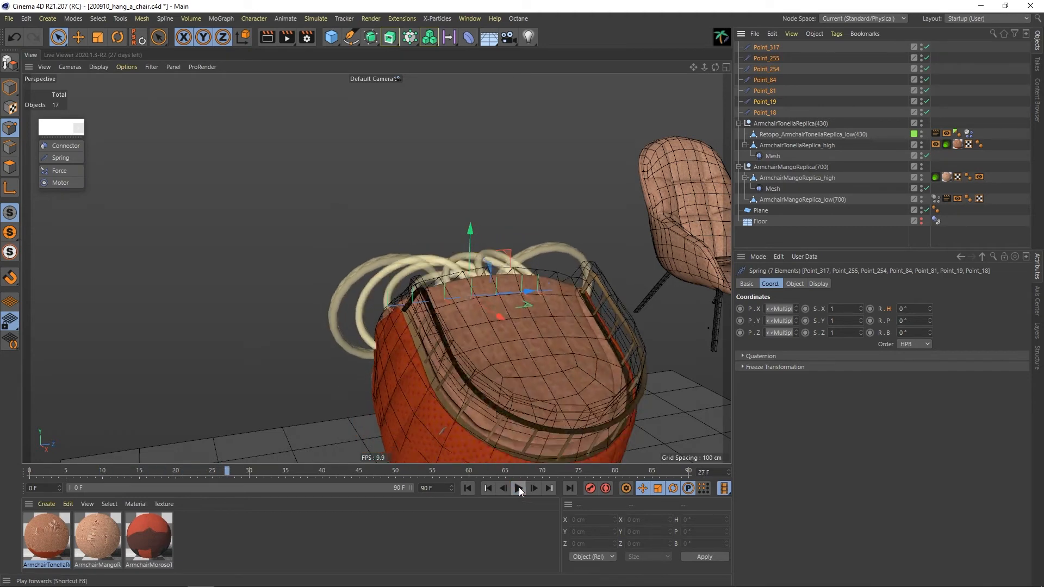
pyautogui.click(519, 488)
pyautogui.click(466, 488)
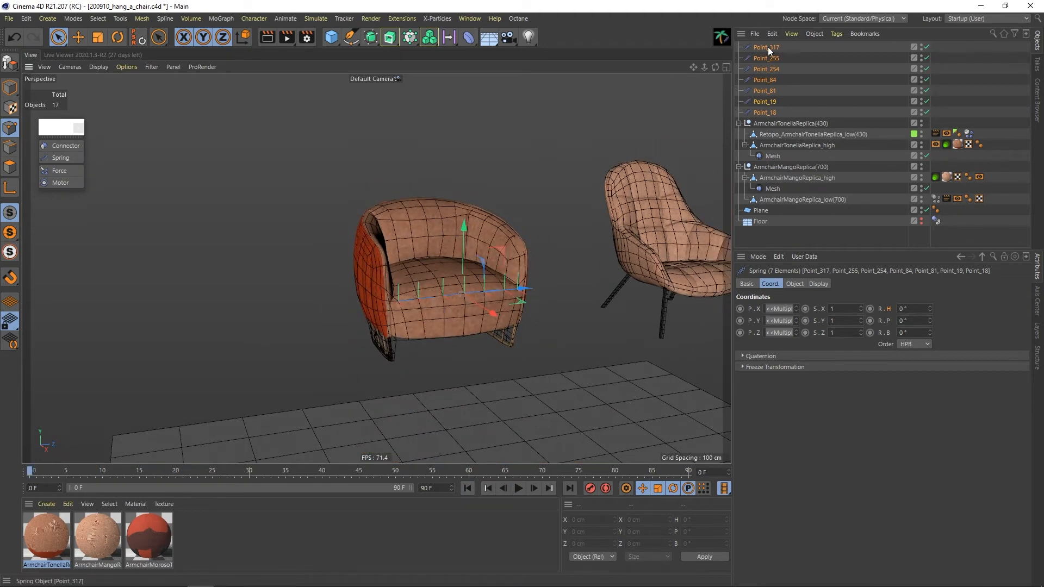
# Try moving the seven Springs up and away from the Tonella armchair, play the simulation, and undo the move
pyautogui.keyDown('alt'); pyautogui.moveTo(520, 238); pyautogui.dragTo(464, 248); pyautogui.keyUp('alt')
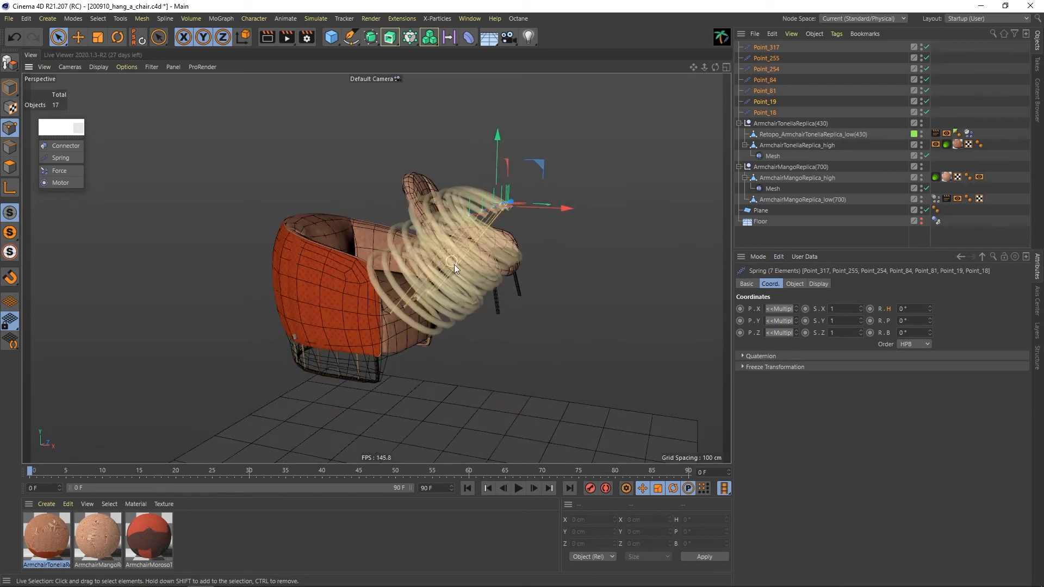
pyautogui.click(518, 488)
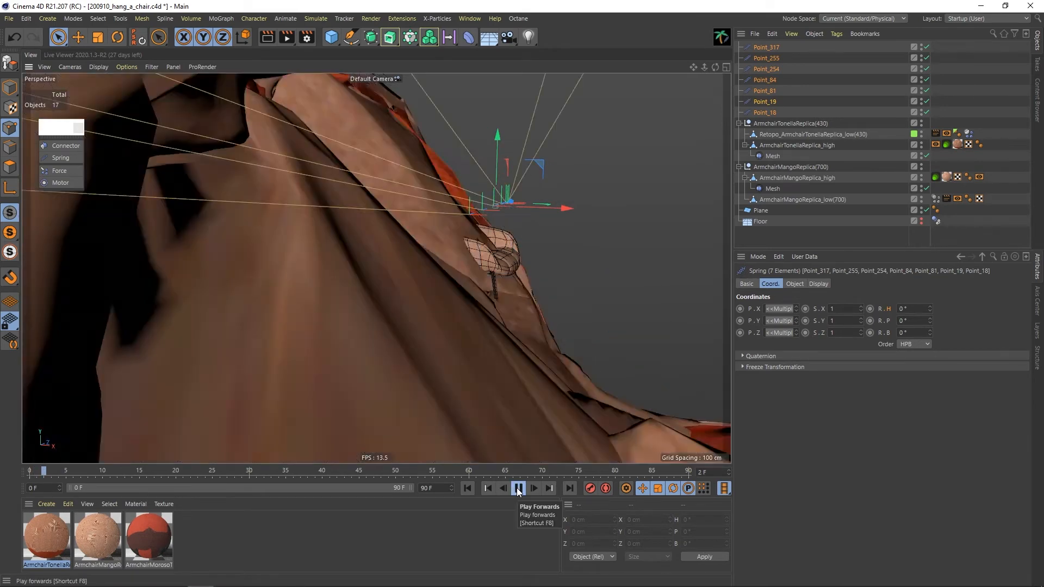
pyautogui.click(467, 488)
pyautogui.click(13, 36)
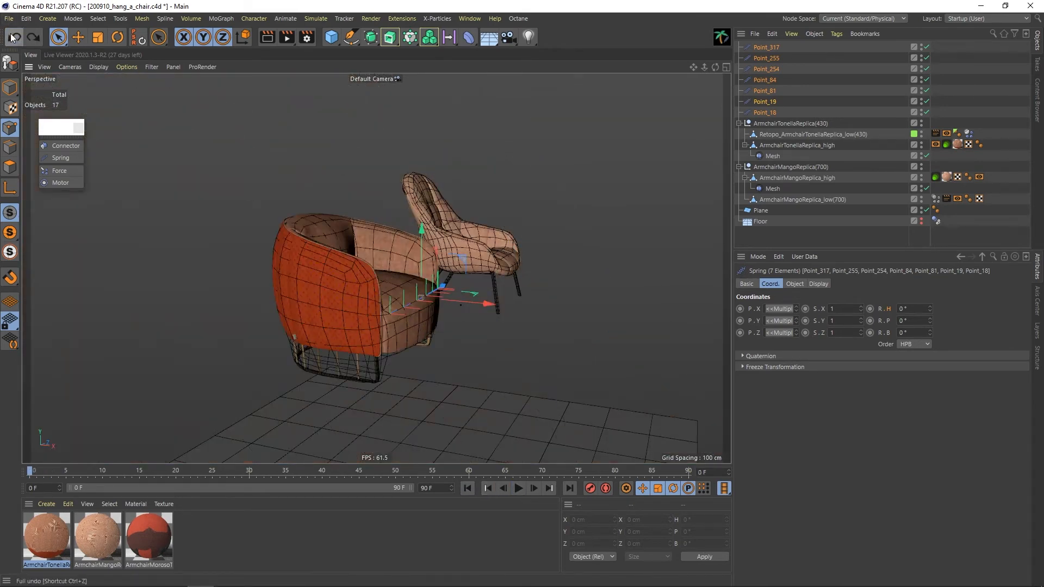
# Play the simulation with the Springs at the seat edge, pause at frame 51, and examine the hanging Tonella armchair up close
pyautogui.keyDown('alt'); pyautogui.moveTo(361, 275); pyautogui.dragTo(544, 504); pyautogui.keyUp('alt')
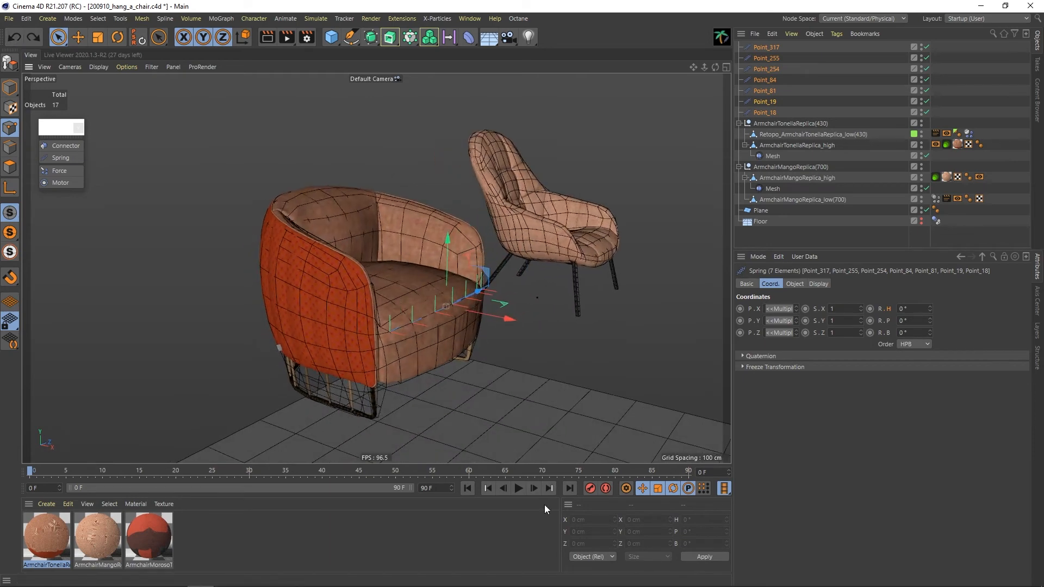
pyautogui.click(518, 488)
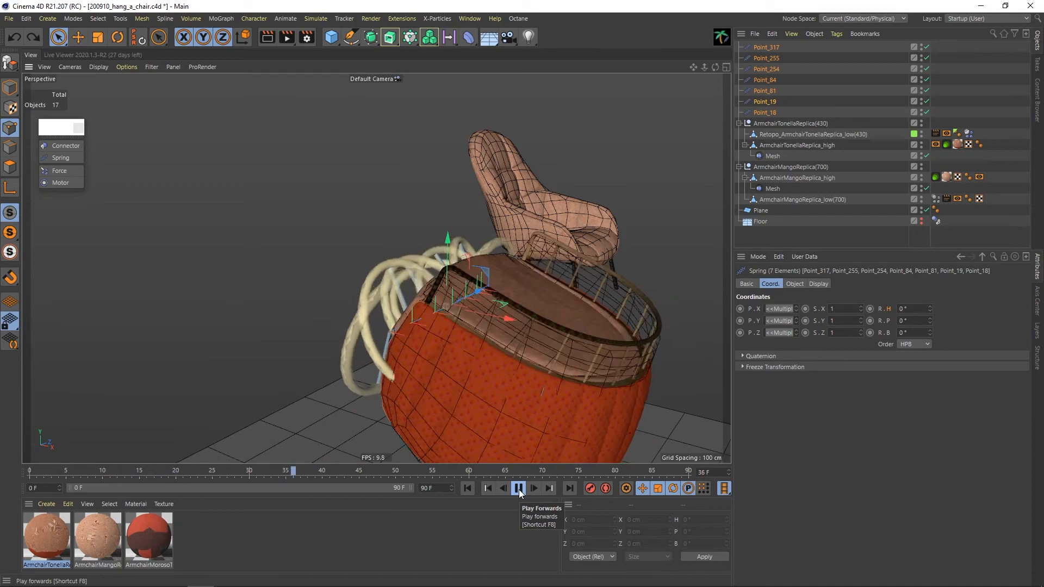
pyautogui.click(518, 488)
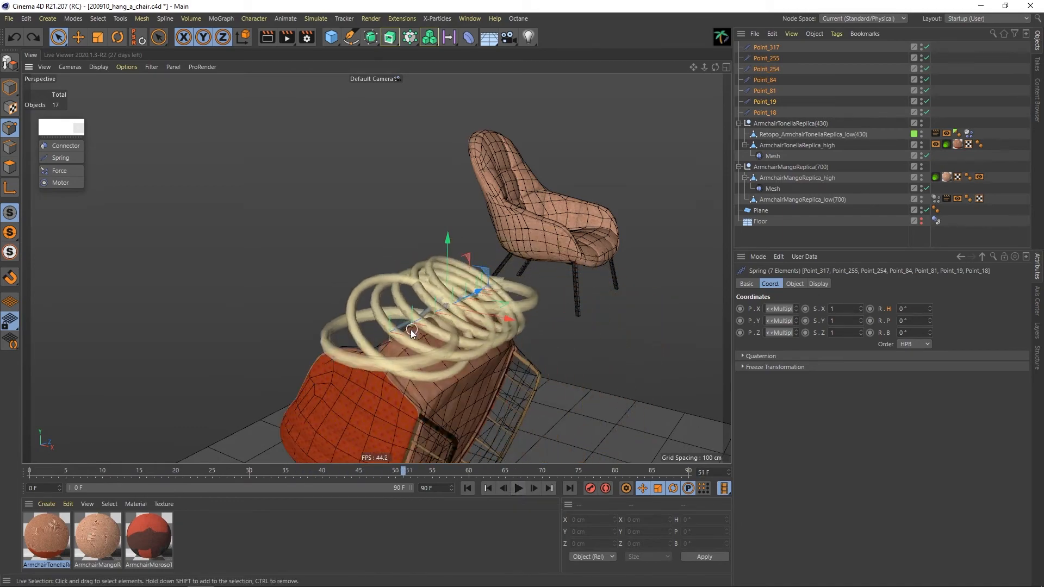
pyautogui.keyDown('alt'); pyautogui.moveTo(409, 329); pyautogui.dragTo(485, 254); pyautogui.keyUp('alt')
pyautogui.scroll(2, 472, 239)
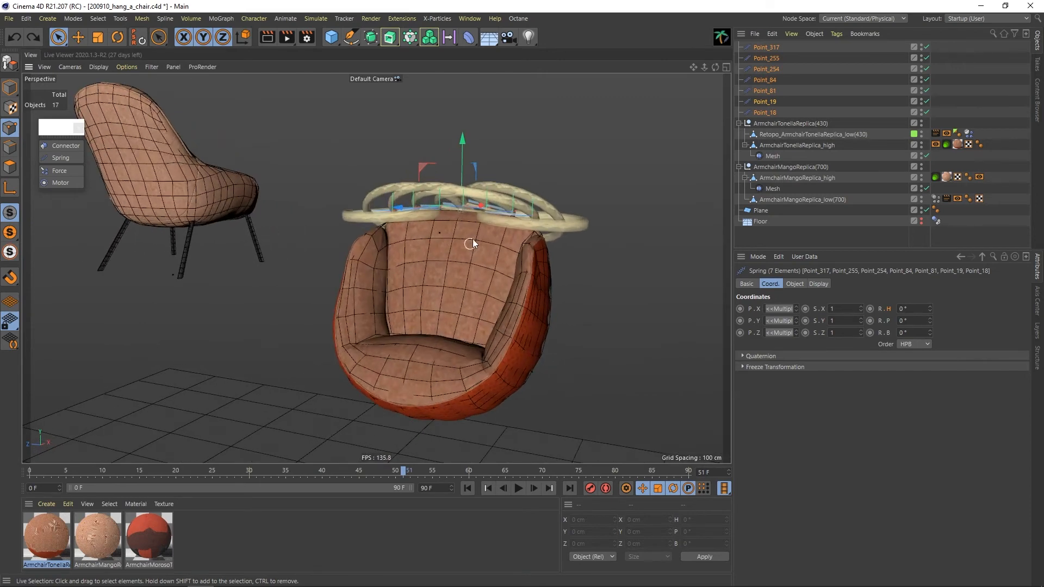
# Resume the simulation from frame 51, pause at frame 86 to view the hanging Tonella armchair, and return to frame 0
pyautogui.click(518, 488)
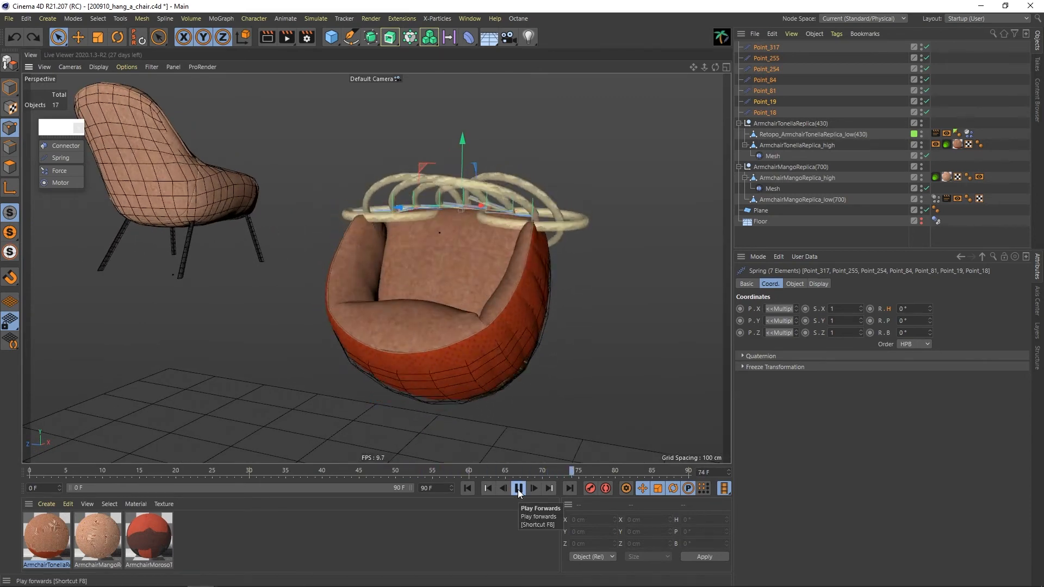
pyautogui.click(518, 489)
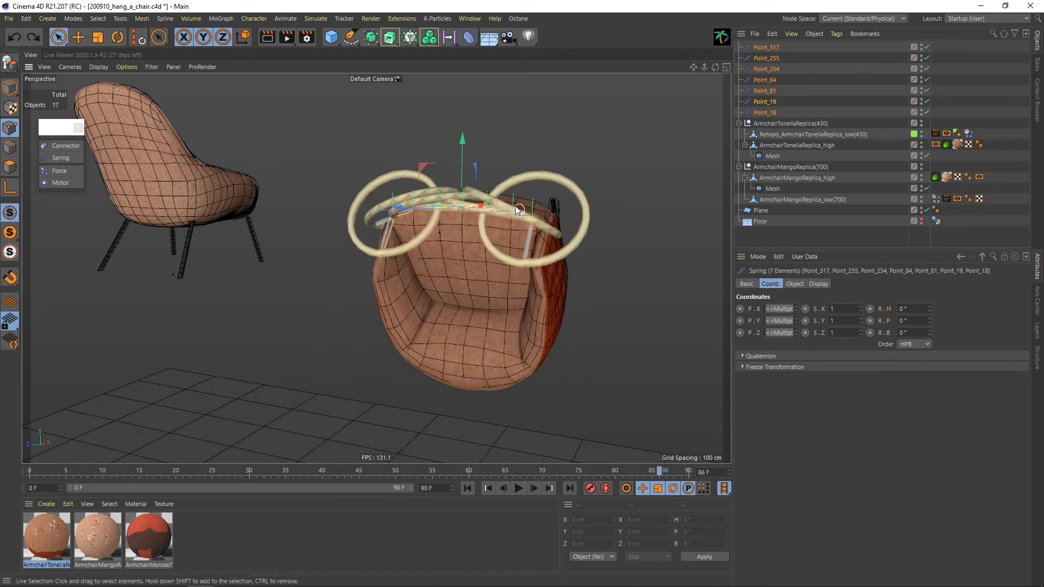
pyautogui.keyDown('alt'); pyautogui.moveTo(129, 145); pyautogui.dragTo(205, 182, button='middle'); pyautogui.keyUp('alt')
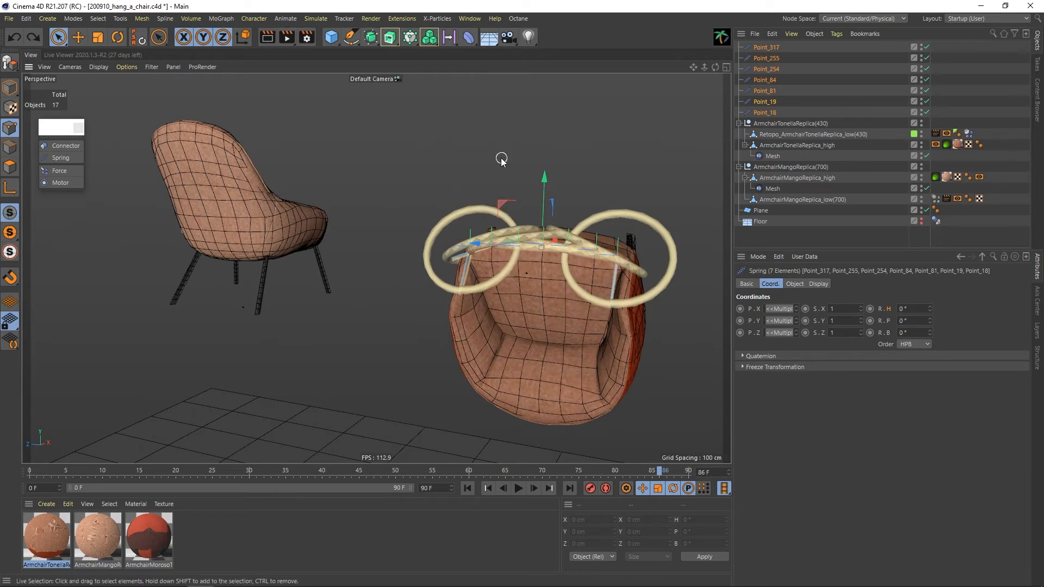
pyautogui.click(467, 488)
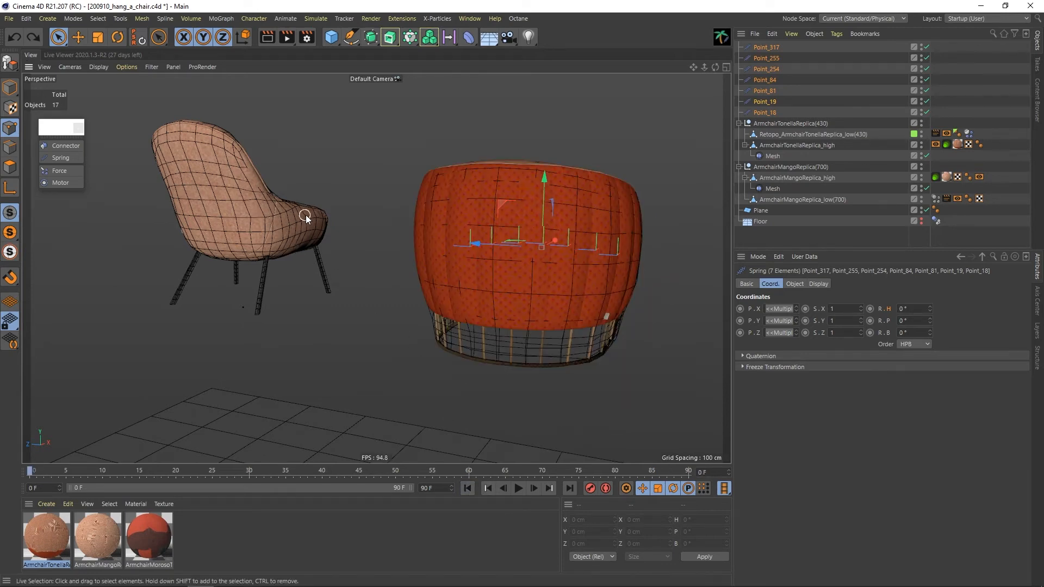
# Enable the Dynamics Body tag of ArmchairMangoReplica_low(700) and select that low-poly mesh for point editing
pyautogui.click(782, 123)
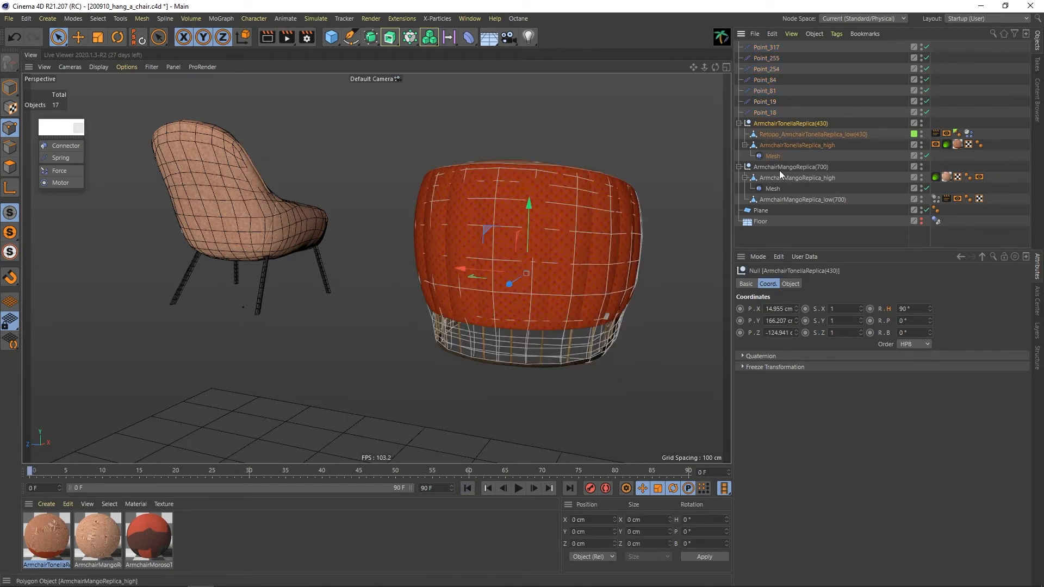
pyautogui.click(781, 167)
pyautogui.click(935, 199)
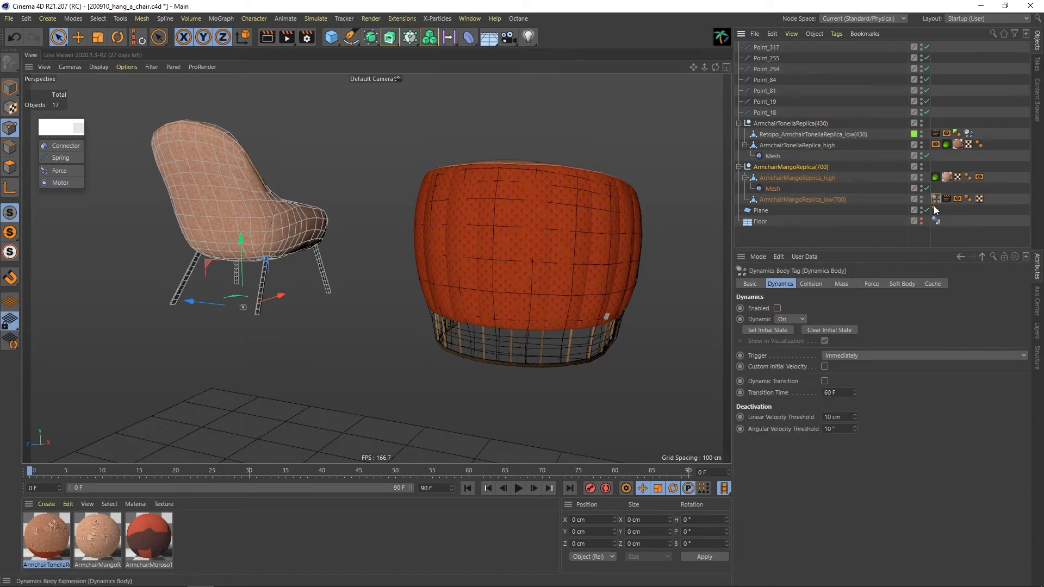
pyautogui.click(777, 308)
pyautogui.click(800, 200)
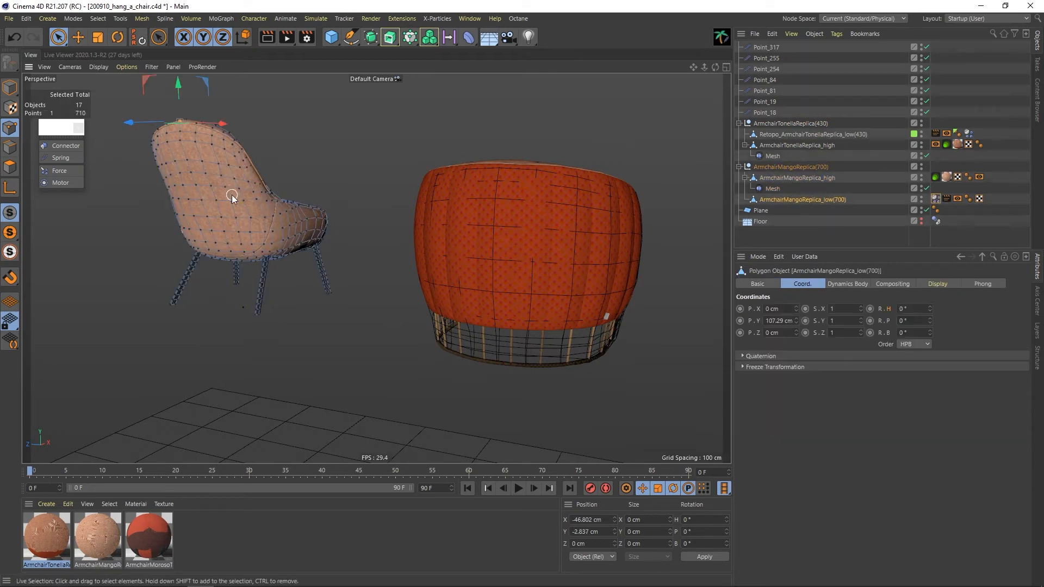
# Select five points in a row across the lower backrest of the low-poly Mango mesh and create a Spring for each with Spring Break
pyautogui.keyDown('alt'); pyautogui.moveTo(232, 195); pyautogui.dragTo(449, 272); pyautogui.keyUp('alt')
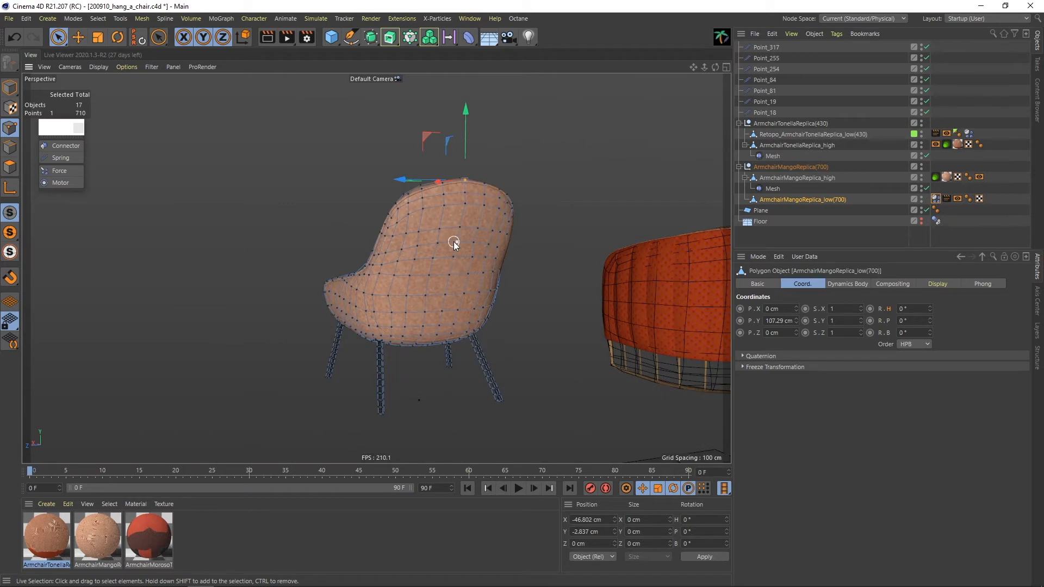
pyautogui.moveTo(454, 228)
pyautogui.keyDown('alt'); pyautogui.mouseDown()
pyautogui.moveTo(472, 276)
pyautogui.moveTo(429, 308)
pyautogui.moveTo(478, 295)
pyautogui.moveTo(392, 301)
pyautogui.moveTo(487, 303)
pyautogui.moveTo(446, 289)
pyautogui.mouseUp(); pyautogui.keyUp('alt')
pyautogui.click(719, 38)
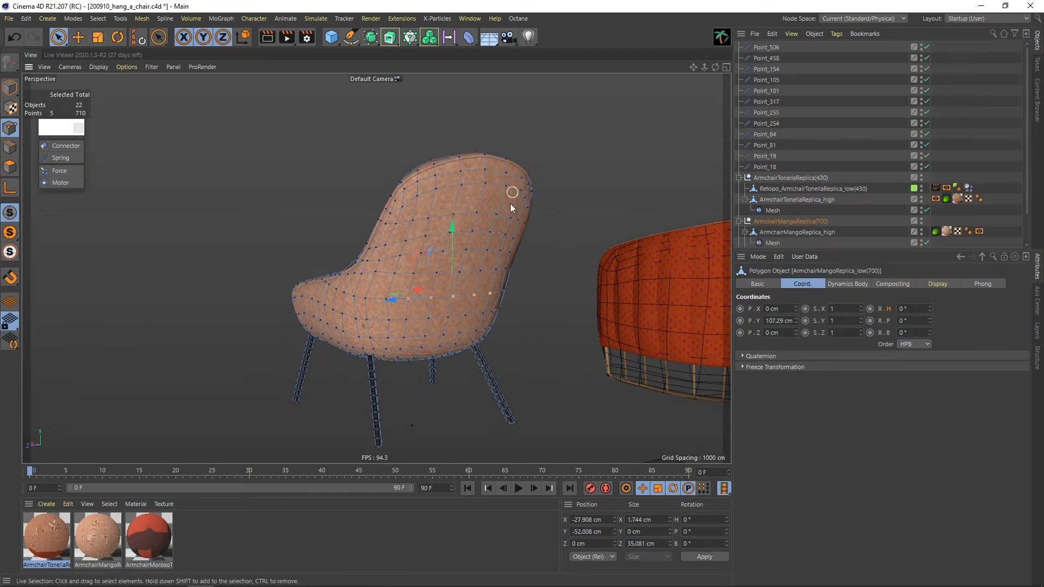
# Play the simulation to watch the Mango armchair hang from its five new Springs, and return to frame 0
pyautogui.keyDown('alt'); pyautogui.moveTo(397, 336); pyautogui.dragTo(462, 318); pyautogui.keyUp('alt')
pyautogui.click(519, 491)
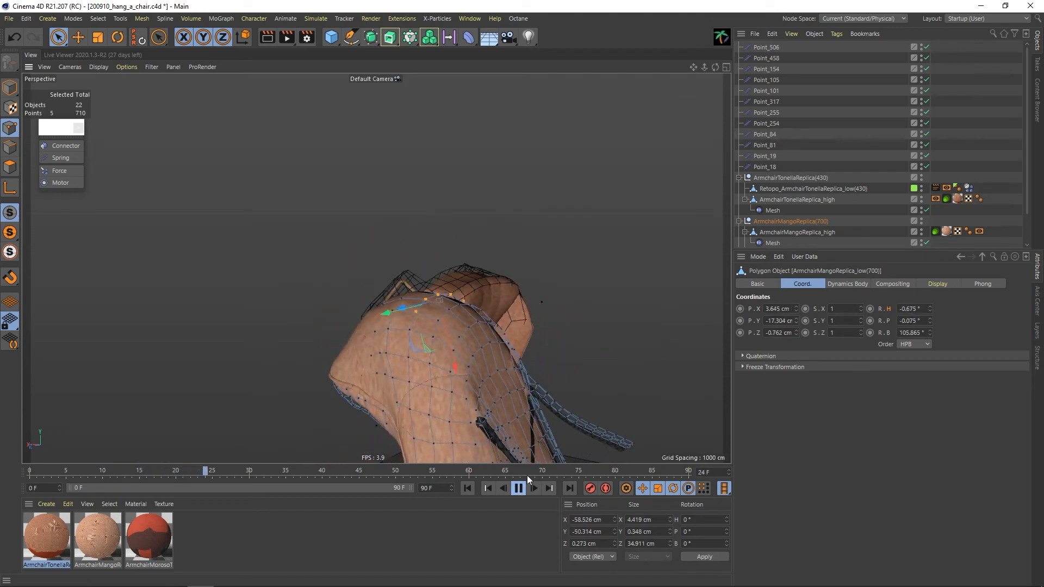
pyautogui.click(467, 488)
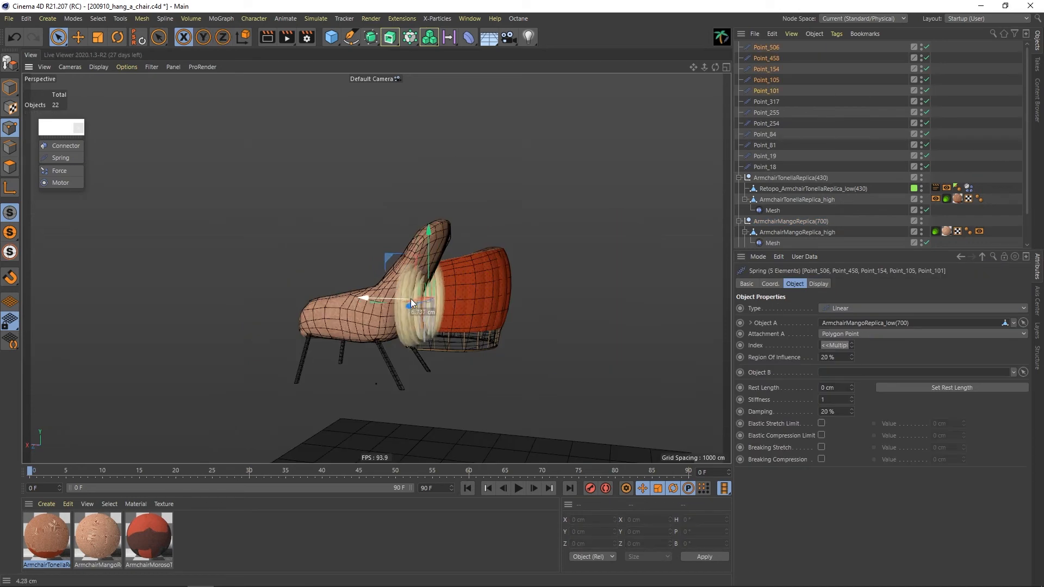
# Undo the first trial move of the five Mango Springs, and move all five together behind and slightly above the lower backrest
pyautogui.moveTo(410, 298); pyautogui.dragTo(370, 259)
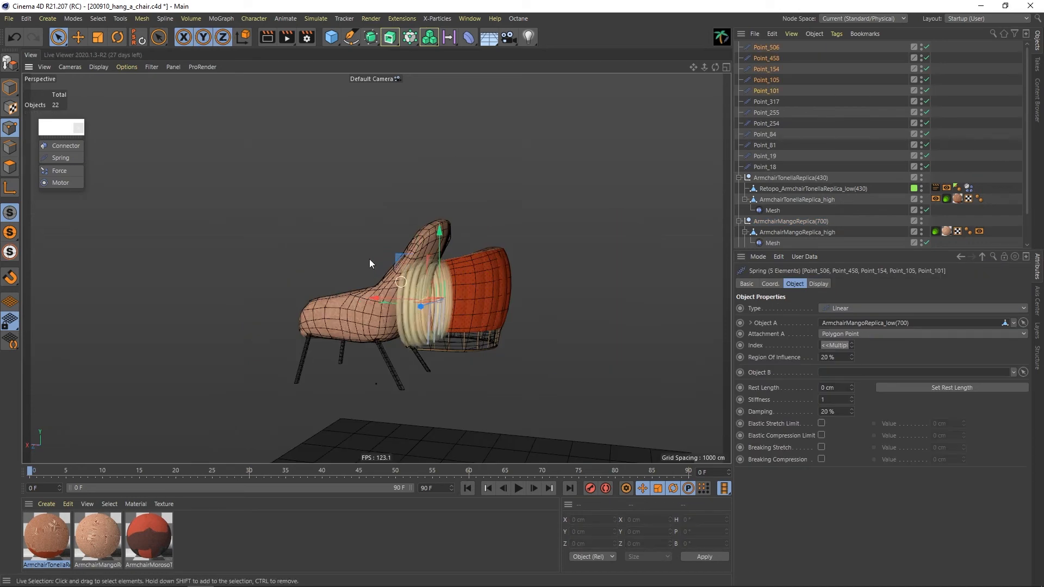
pyautogui.click(15, 37)
pyautogui.scroll(3, 435, 328)
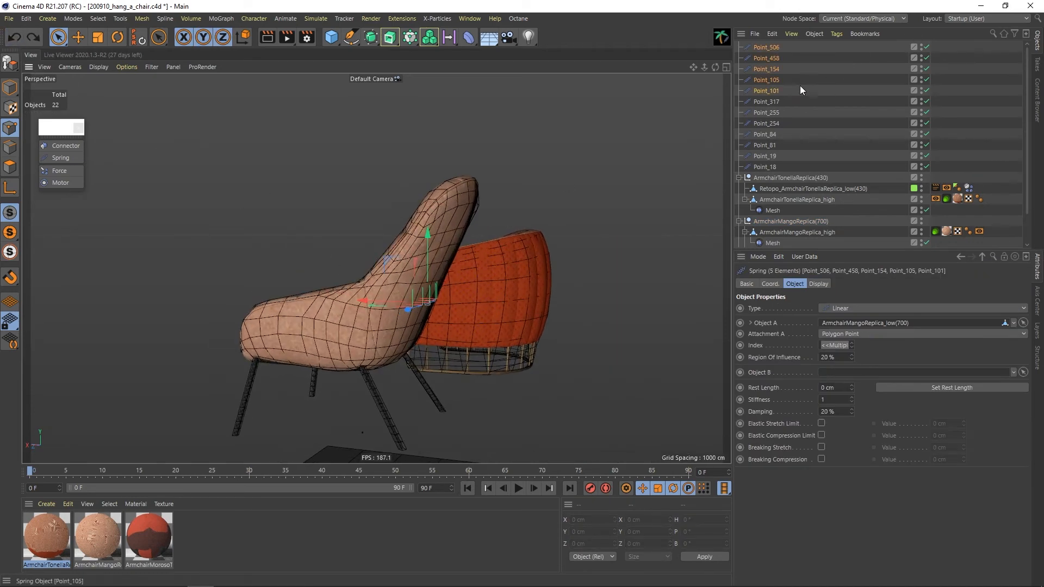
pyautogui.moveTo(800, 90); pyautogui.dragTo(770, 48)
pyautogui.keyDown('alt'); pyautogui.moveTo(413, 316); pyautogui.dragTo(425, 312); pyautogui.keyUp('alt')
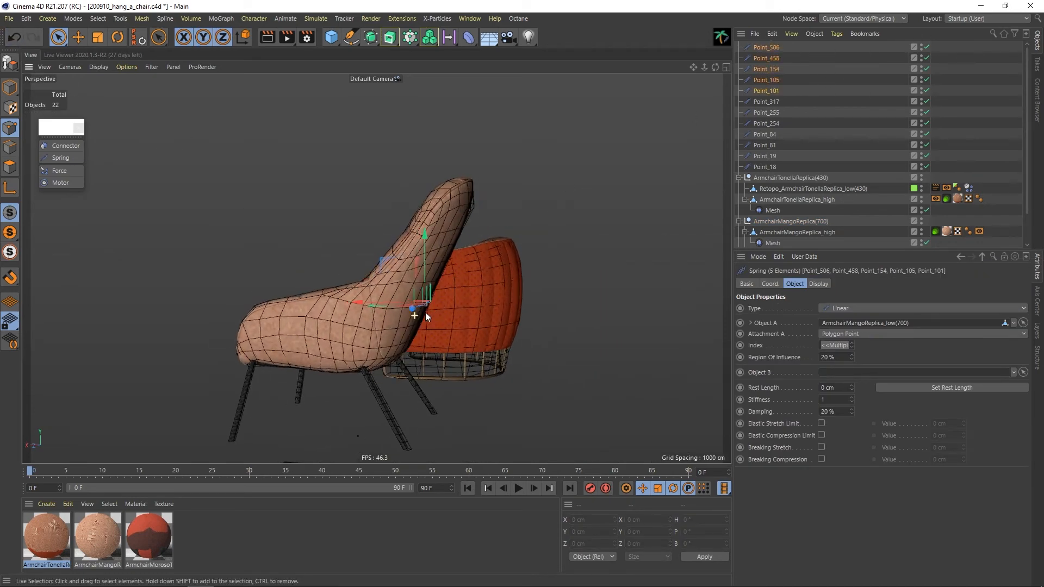
pyautogui.moveTo(381, 266); pyautogui.dragTo(475, 235)
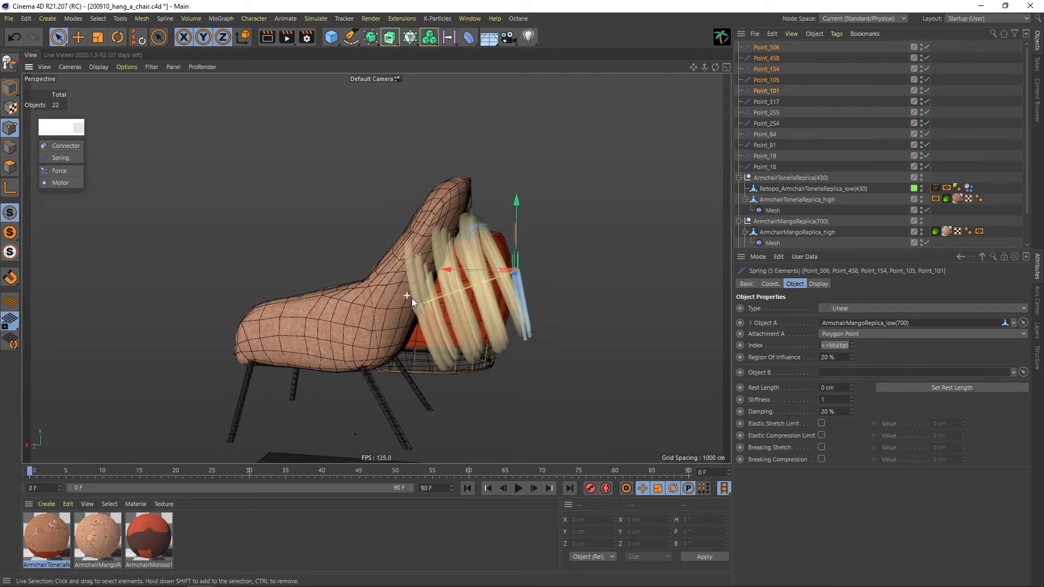
# Play the simulation with the five Springs behind the Mango armchair, pause it, and return to frame 0
pyautogui.click(519, 488)
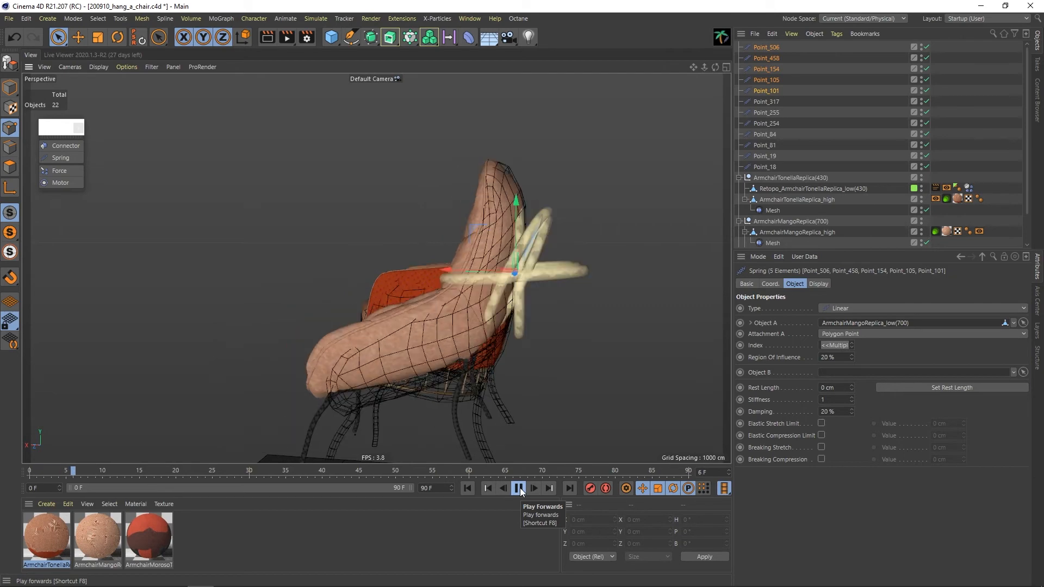
pyautogui.click(520, 488)
pyautogui.click(469, 488)
# Move the five Mango Springs farther behind and above the chair, test the simulation up to frame 18, and return to frame 0
pyautogui.scroll(-3, 438, 324)
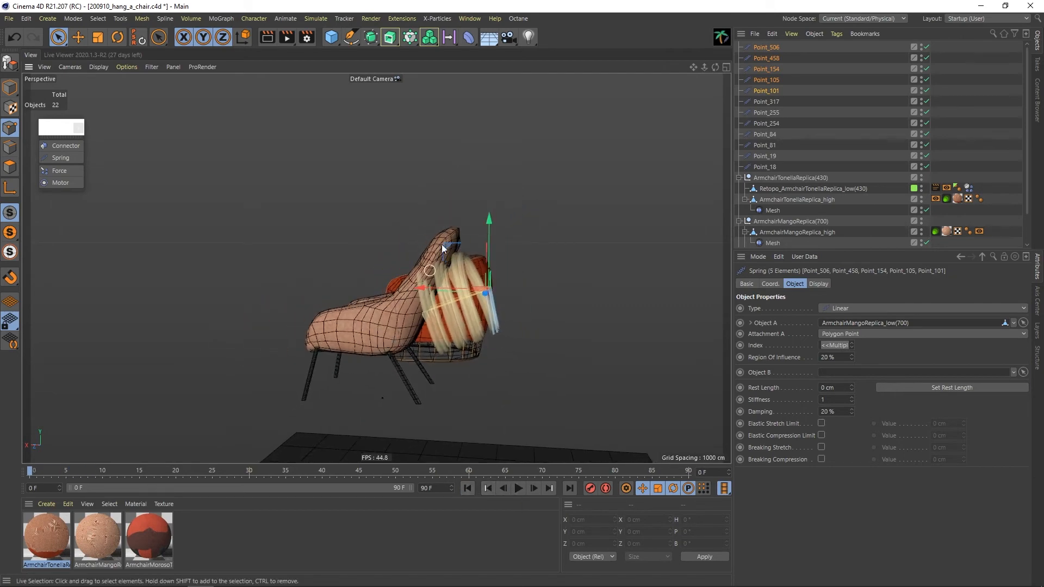
pyautogui.moveTo(448, 246); pyautogui.dragTo(572, 206)
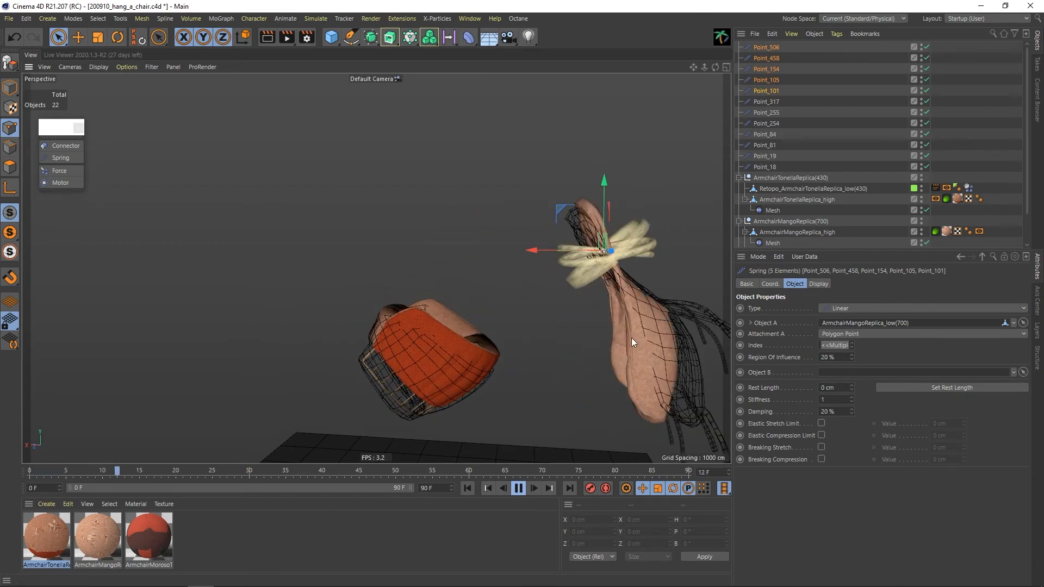
pyautogui.click(518, 488)
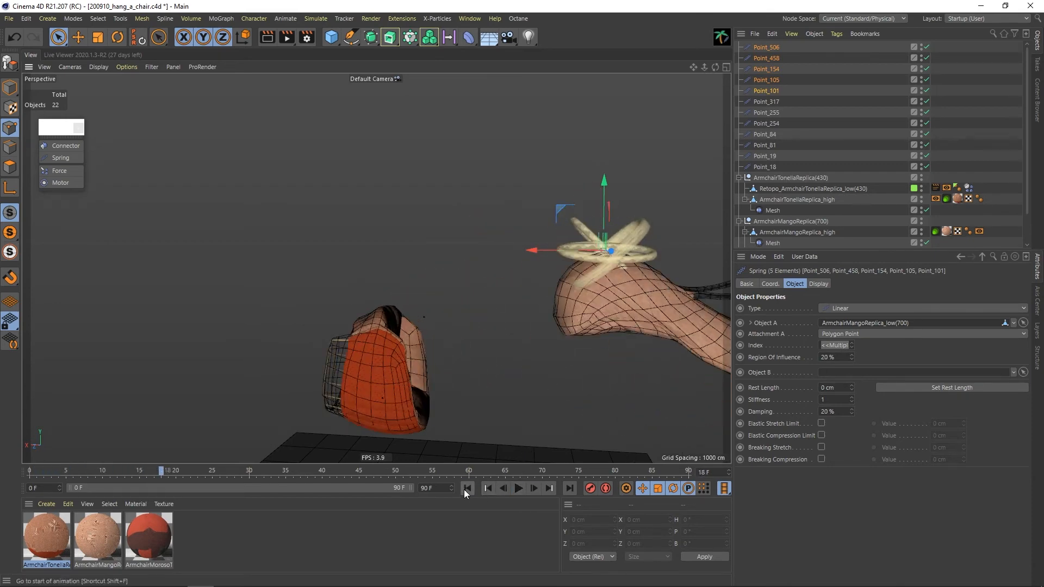
pyautogui.click(466, 489)
pyautogui.scroll(1, 449, 331)
pyautogui.keyDown('alt'); pyautogui.moveTo(572, 240); pyautogui.dragTo(544, 249, button='middle'); pyautogui.keyUp('alt')
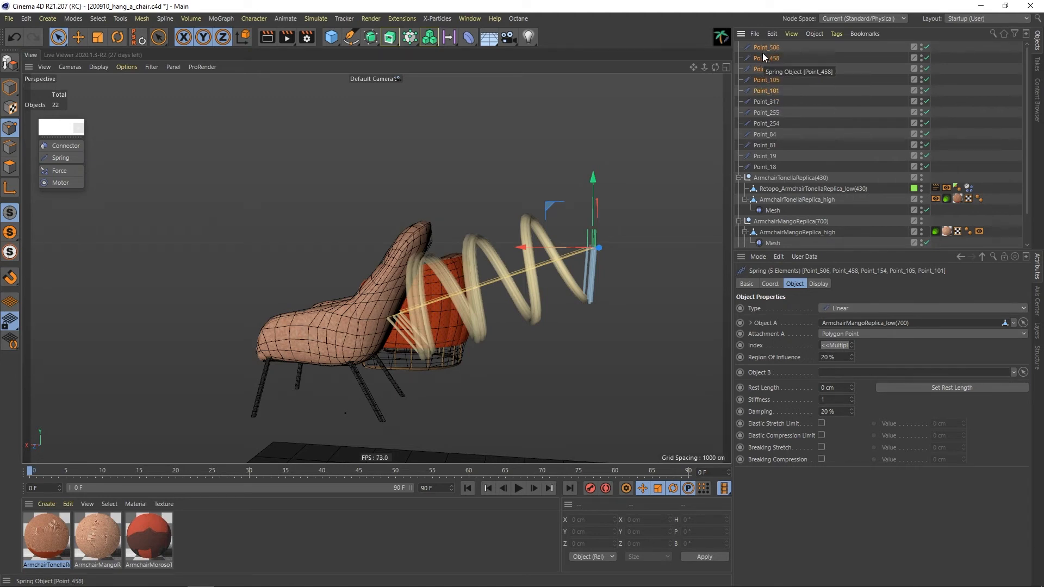
# Group the five Mango Springs under a Null and set their rest length from their current distance
pyautogui.hotkey('alt', 'g')
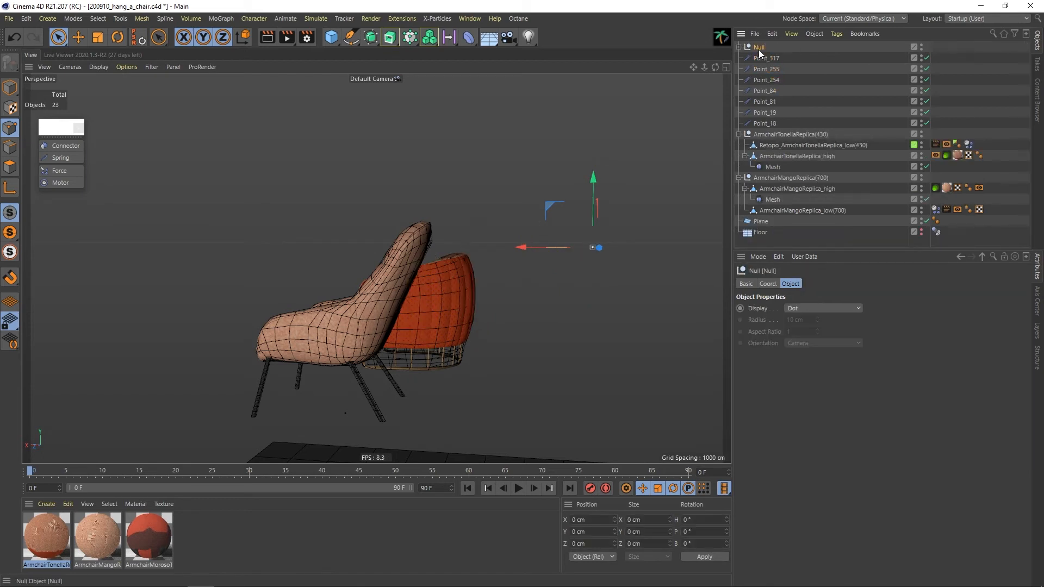
pyautogui.click(740, 47)
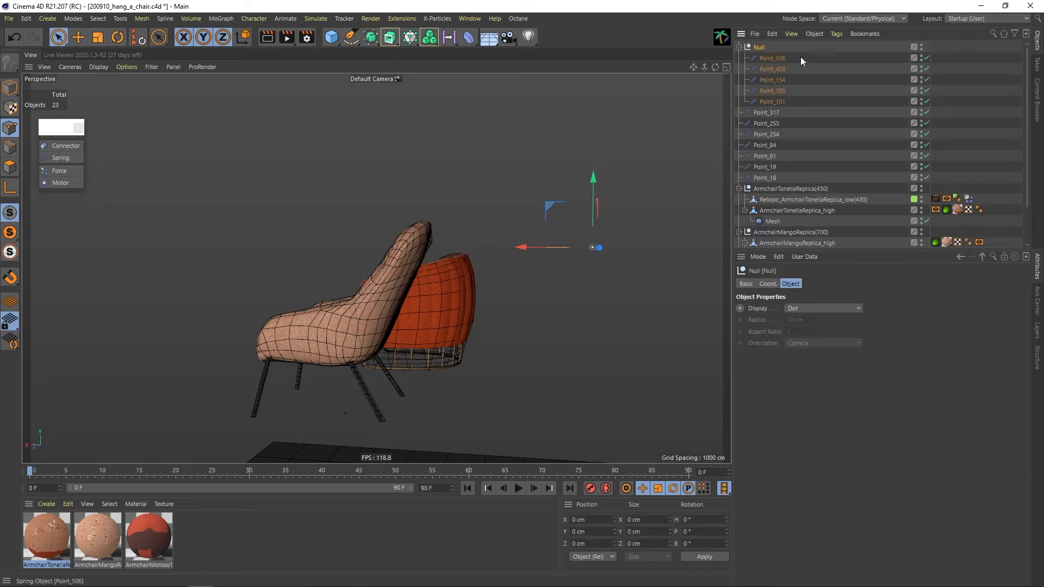
pyautogui.moveTo(800, 56); pyautogui.dragTo(774, 103)
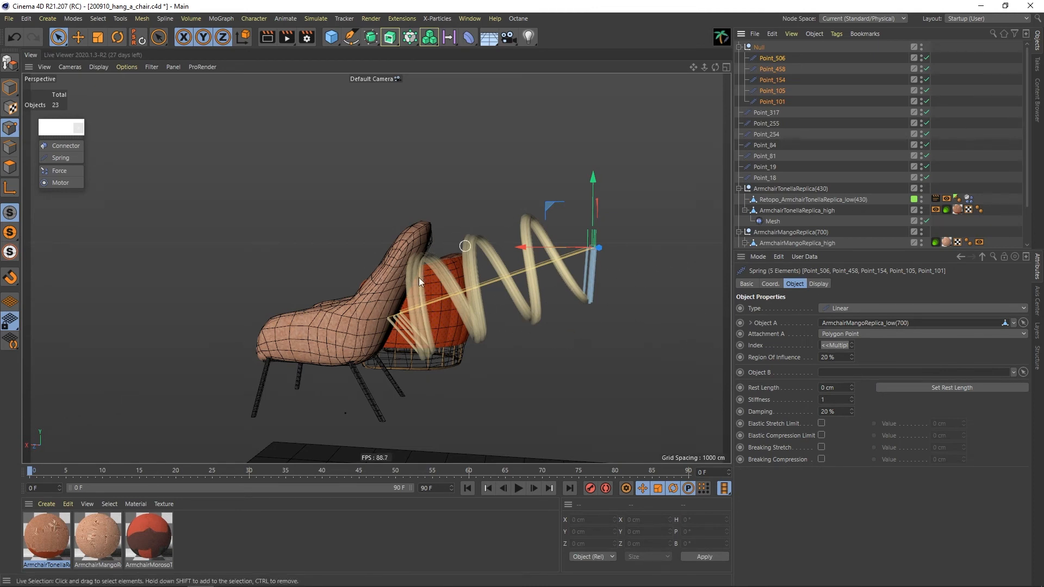
pyautogui.click(927, 386)
# Play the simulation with the new rest length, pause at frame 16 to examine the stretched Springs, and return to frame 0
pyautogui.click(517, 487)
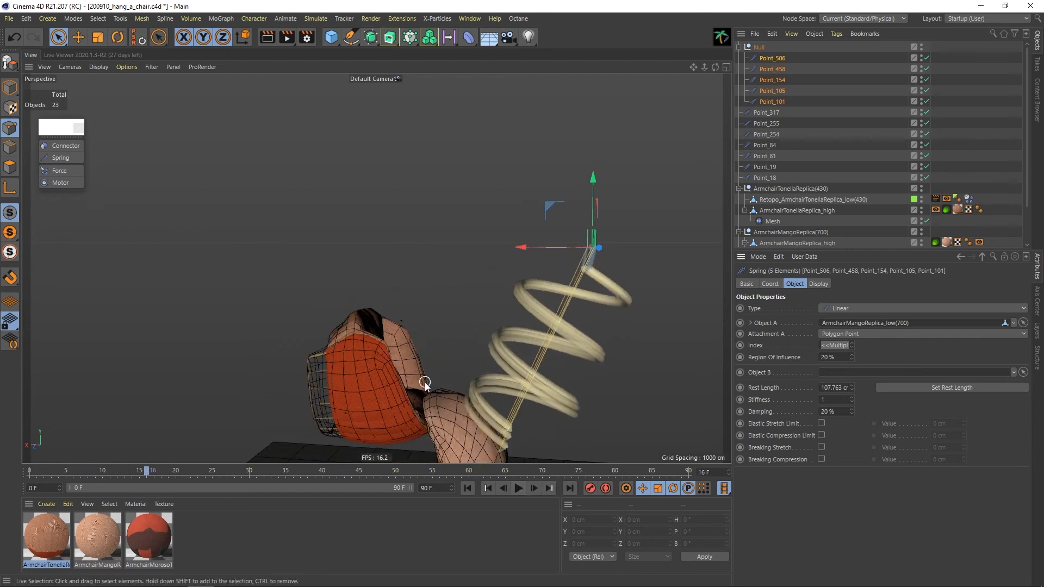
pyautogui.keyDown('alt'); pyautogui.moveTo(504, 374); pyautogui.dragTo(489, 312, button='middle'); pyautogui.keyUp('alt')
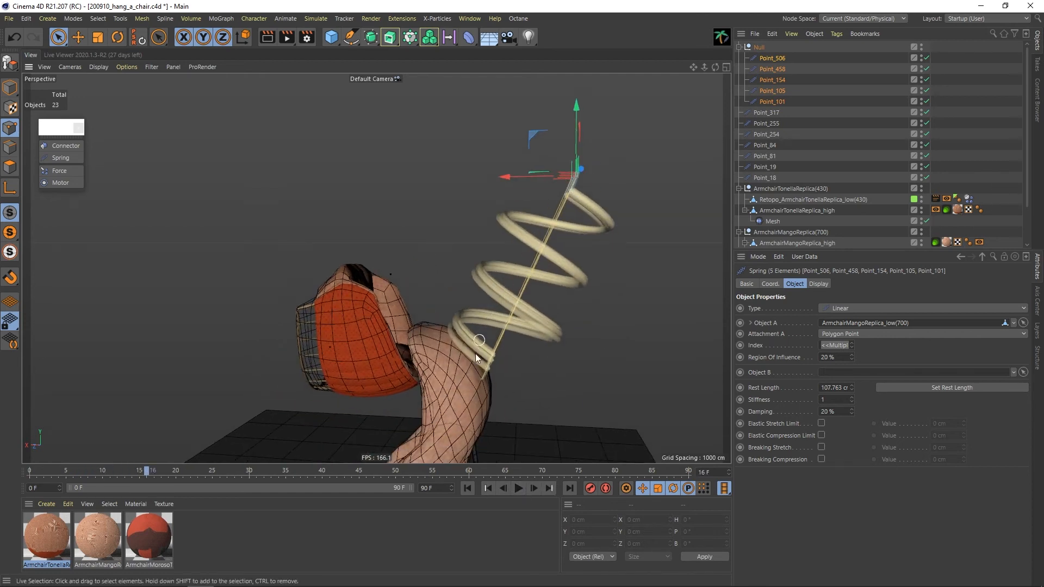
pyautogui.keyDown('alt'); pyautogui.moveTo(508, 284); pyautogui.dragTo(481, 312, button='right'); pyautogui.keyUp('alt')
pyautogui.keyDown('alt'); pyautogui.moveTo(480, 312); pyautogui.dragTo(486, 285, button='middle'); pyautogui.keyUp('alt')
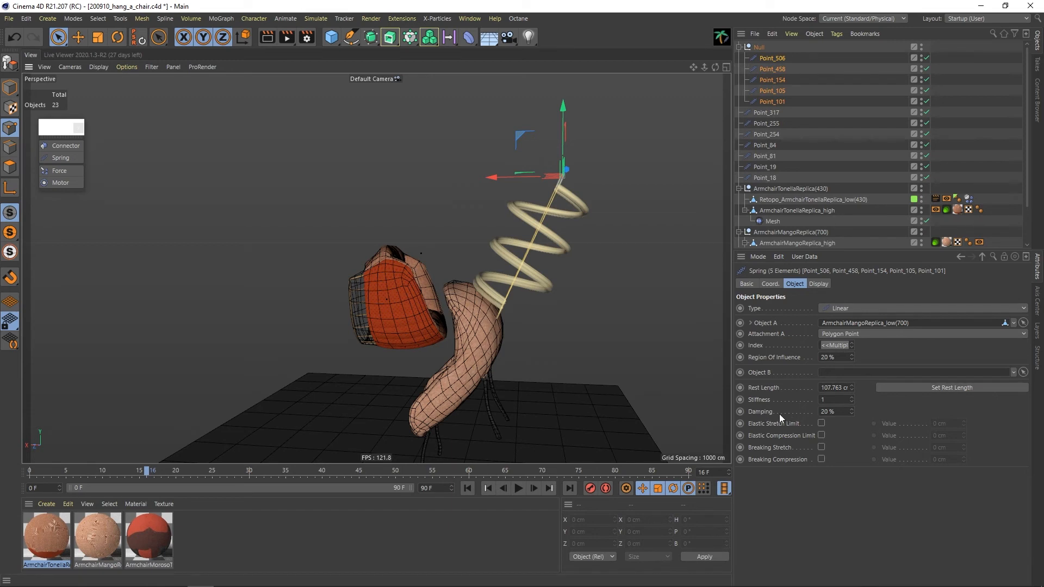
pyautogui.click(467, 488)
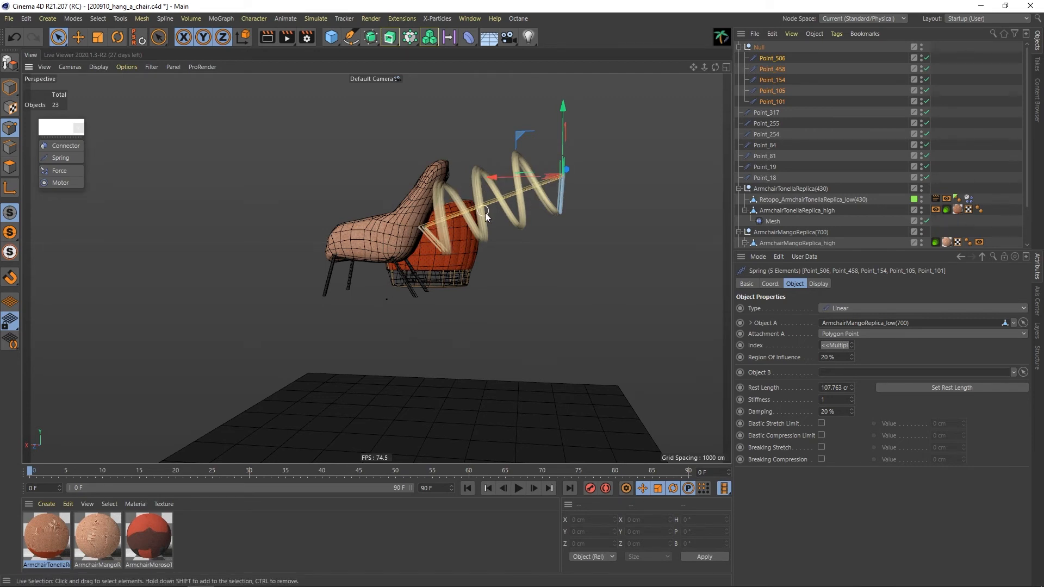
# Clear the selection and examine the two armchairs from several angles at frame 0
pyautogui.click(831, 399)
pyautogui.click(947, 142)
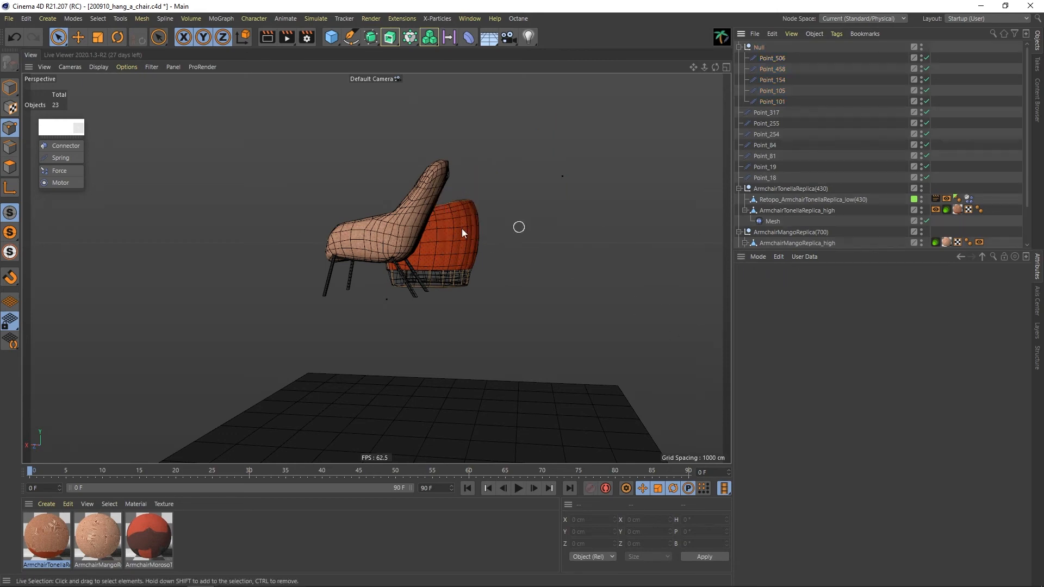
pyautogui.keyDown('alt'); pyautogui.moveTo(423, 207); pyautogui.dragTo(539, 226); pyautogui.keyUp('alt')
pyautogui.keyDown('alt'); pyautogui.moveTo(223, 226); pyautogui.dragTo(331, 234, button='middle'); pyautogui.keyUp('alt')
pyautogui.keyDown('alt'); pyautogui.moveTo(331, 234); pyautogui.dragTo(451, 256); pyautogui.keyUp('alt')
pyautogui.keyDown('alt'); pyautogui.moveTo(338, 241); pyautogui.dragTo(366, 237, button='right'); pyautogui.keyUp('alt')
pyautogui.keyDown('alt'); pyautogui.moveTo(366, 237); pyautogui.dragTo(298, 281, button='middle'); pyautogui.keyUp('alt')
pyautogui.moveTo(298, 281)
pyautogui.keyDown('alt'); pyautogui.mouseDown()
pyautogui.moveTo(279, 275)
pyautogui.moveTo(299, 297)
pyautogui.mouseUp(); pyautogui.keyUp('alt')
pyautogui.keyDown('alt'); pyautogui.moveTo(305, 296); pyautogui.dragTo(286, 301, button='right'); pyautogui.keyUp('alt')
pyautogui.keyDown('alt'); pyautogui.moveTo(286, 303); pyautogui.dragTo(326, 283); pyautogui.keyUp('alt')
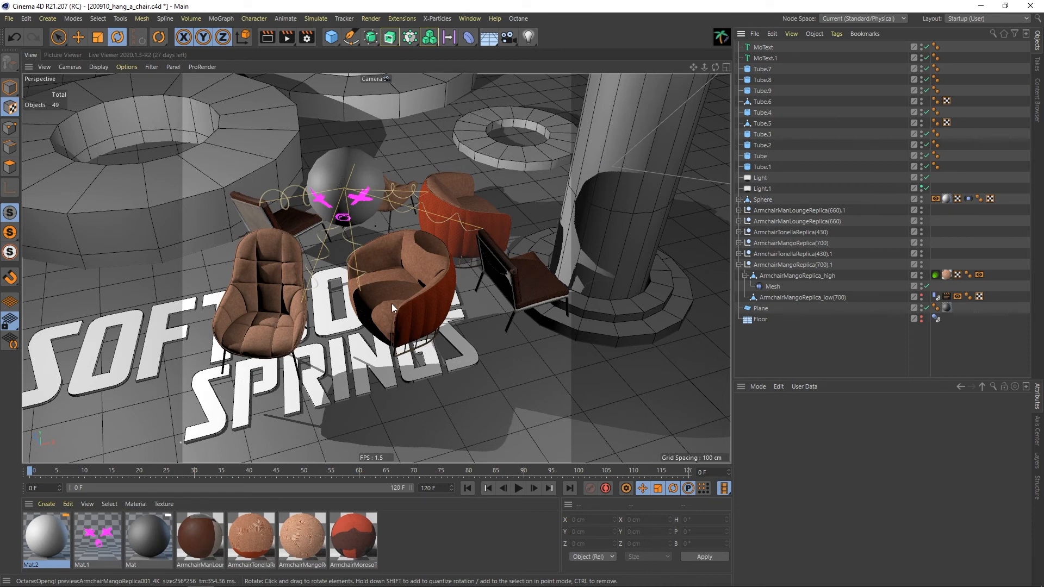
# In the finished Softbody Springs scene, select MoText.1 and inspect the simulation at frames 21 and 41
pyautogui.click(765, 56)
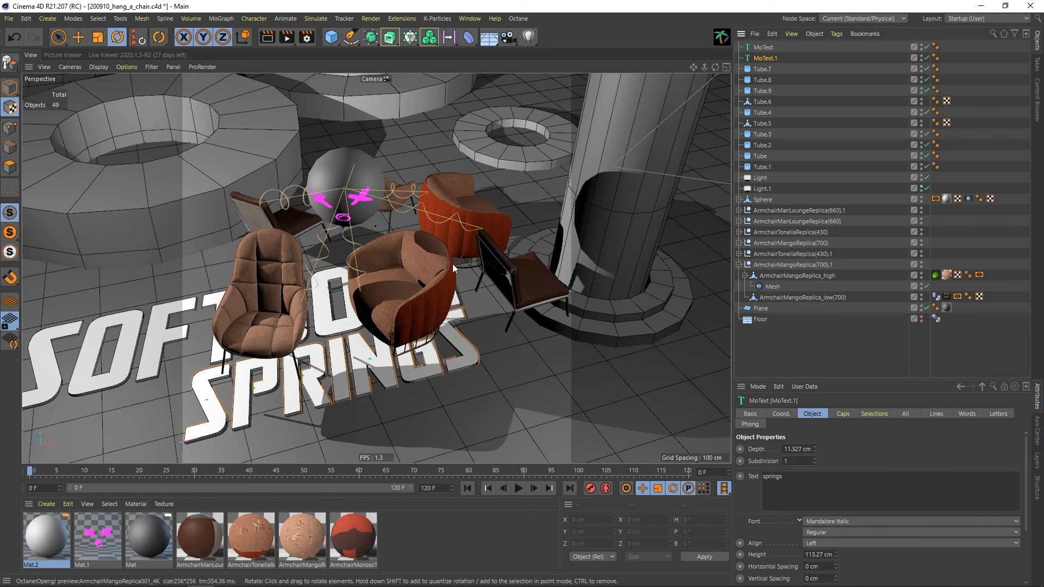
pyautogui.click(145, 471)
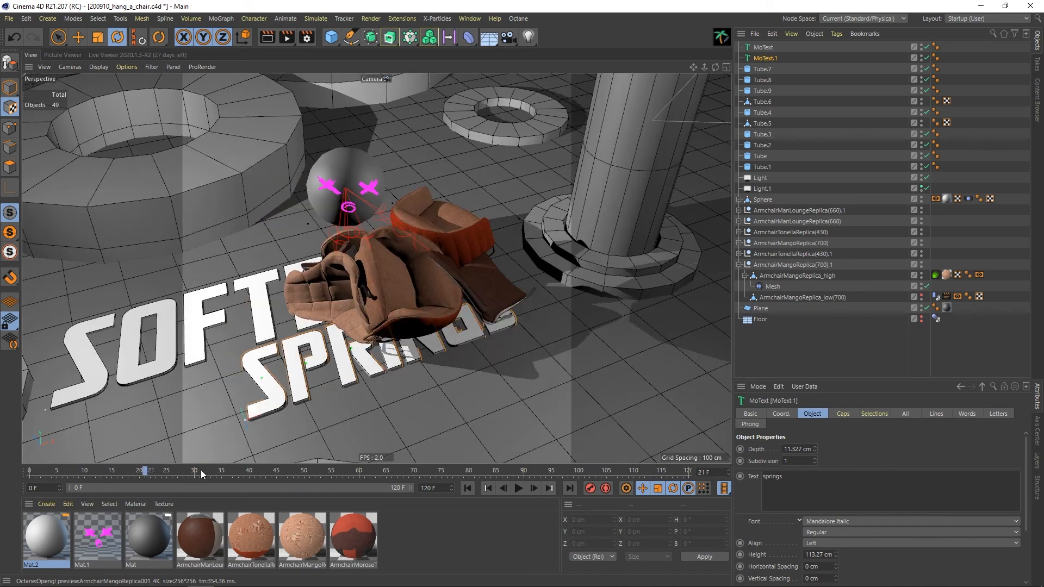
pyautogui.click(255, 471)
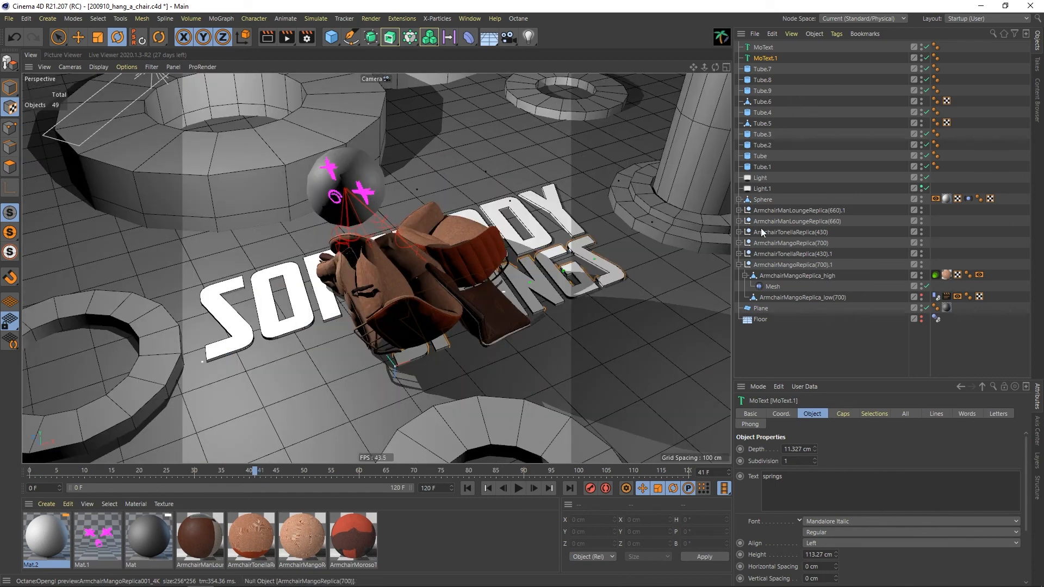
# Expand the Sphere hierarchy to inspect its child point Springs, select the Sphere, and scrub the animation to frame 84
pyautogui.click(738, 199)
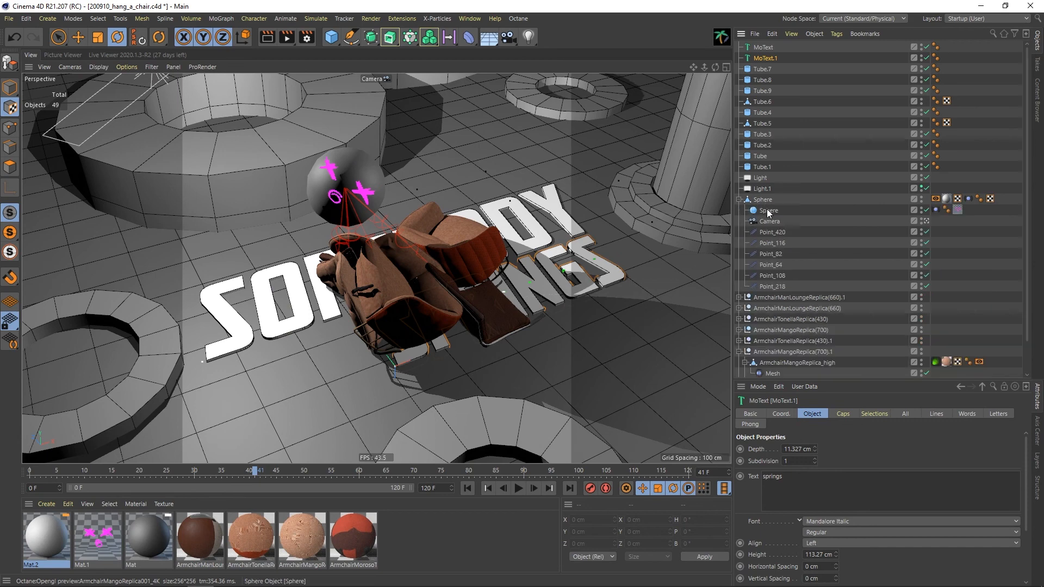
pyautogui.click(764, 200)
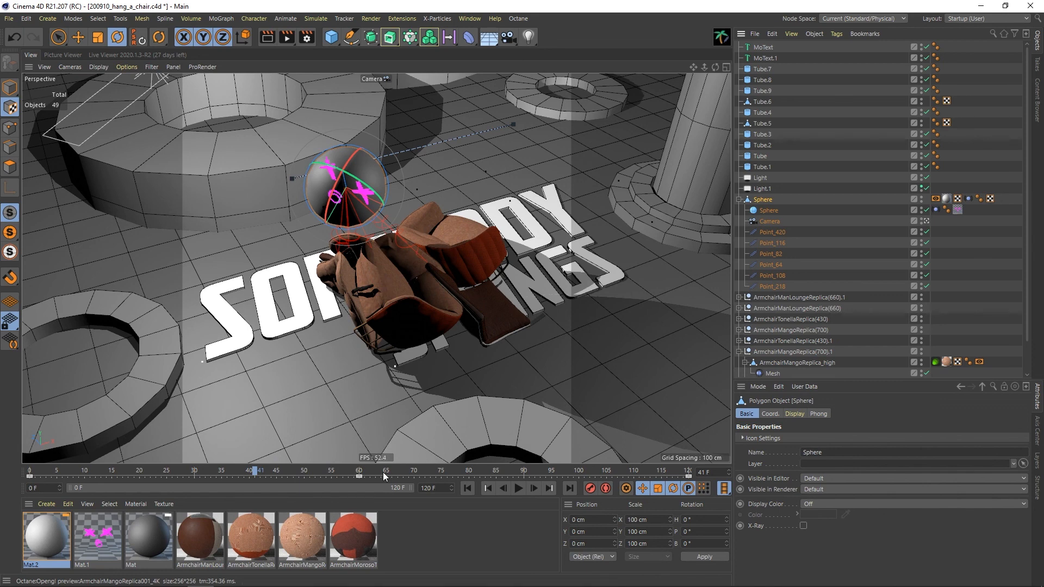
pyautogui.moveTo(367, 472); pyautogui.dragTo(497, 467)
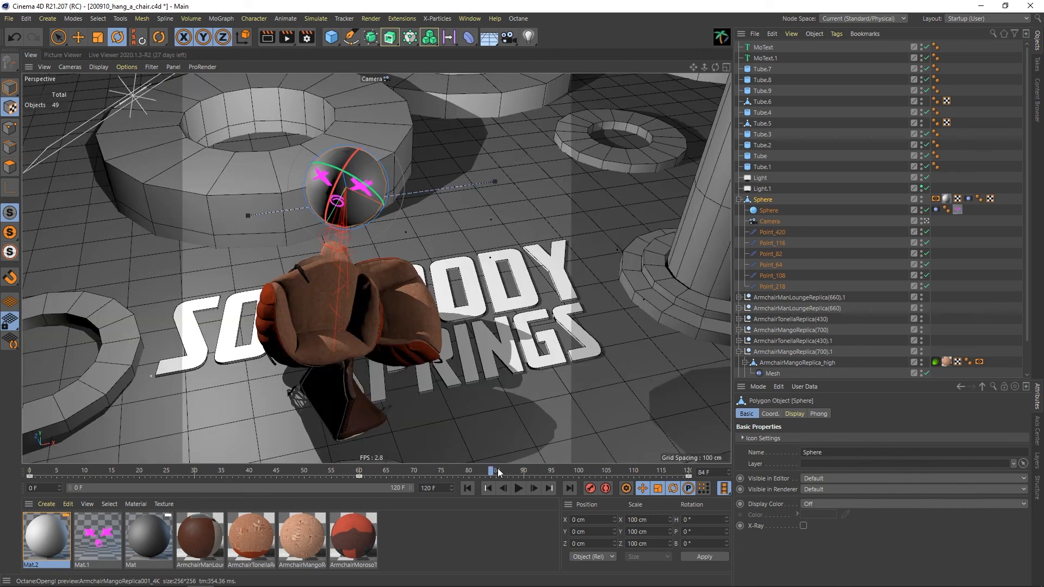
# Play the rendered animation from its first frame in the Picture Viewer
pyautogui.click(123, 54)
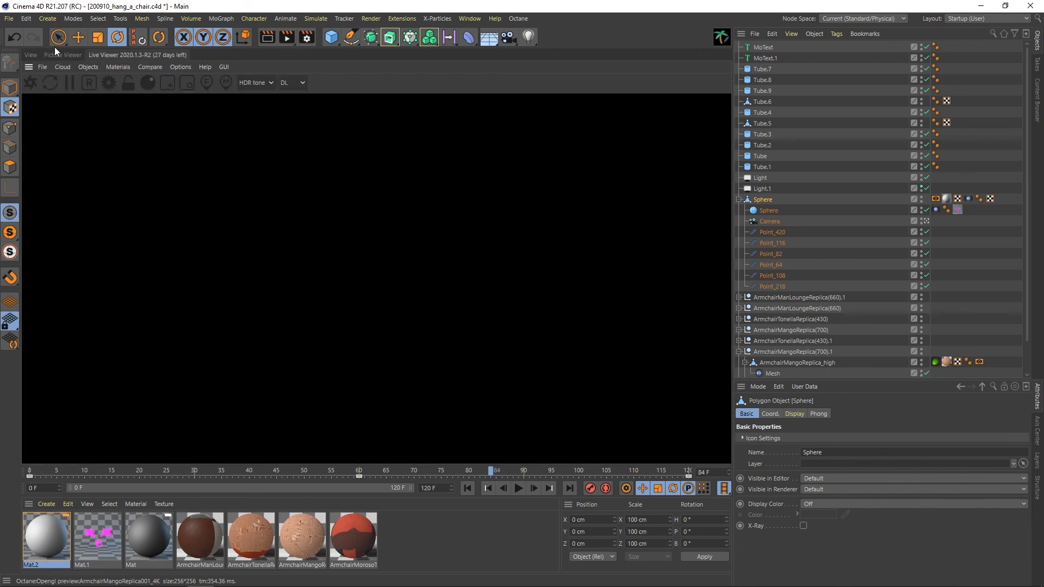
pyautogui.click(60, 54)
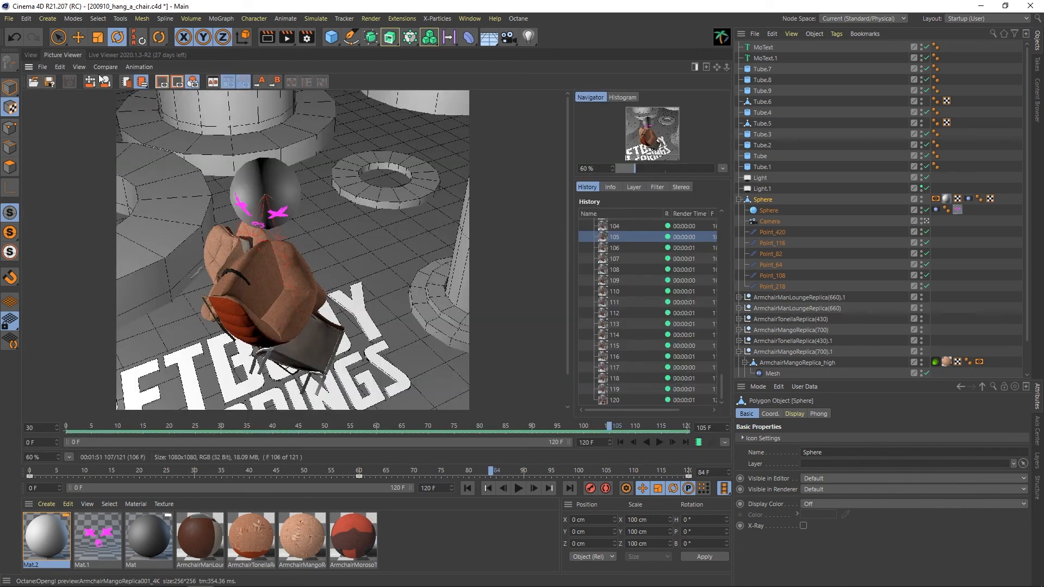
pyautogui.click(620, 442)
pyautogui.click(659, 442)
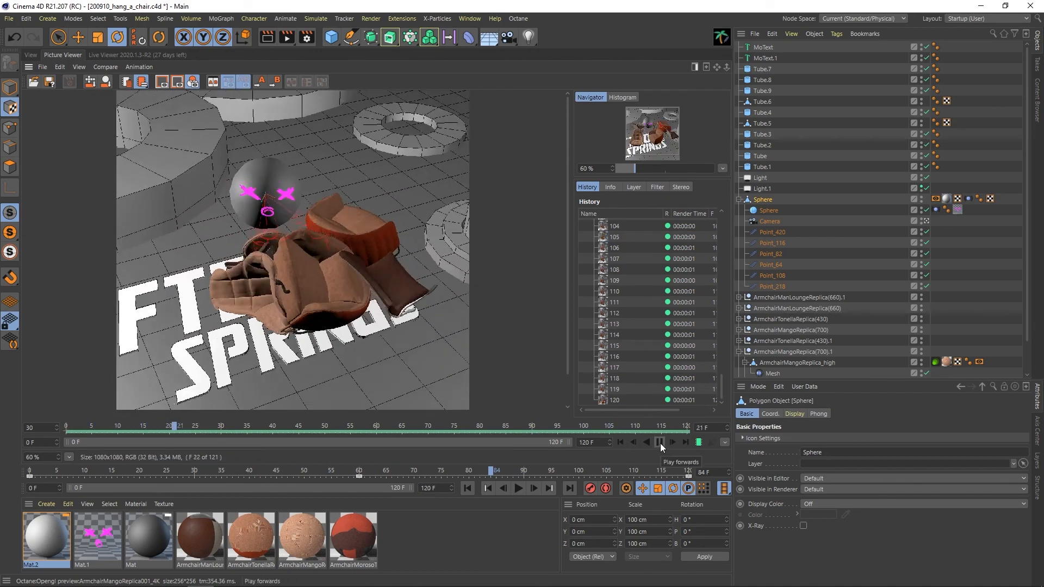